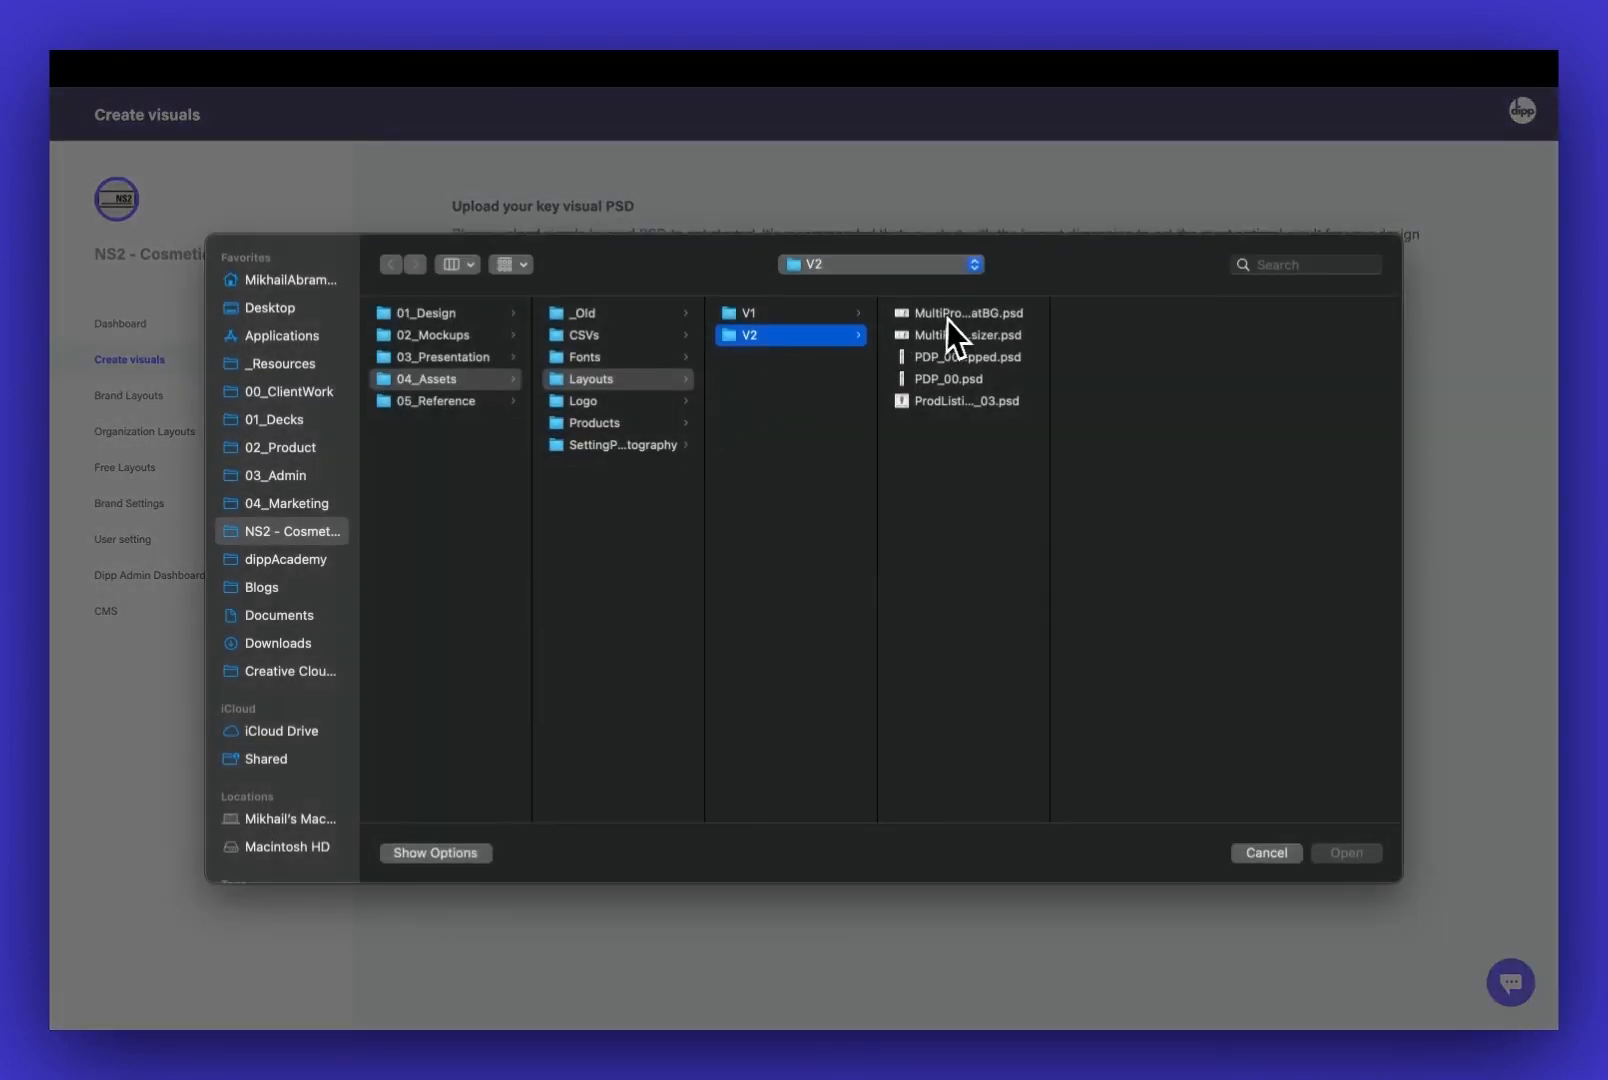
# Preview and upload MultiProportionResizer-FlatBG.psd as the key visual, and accept its layer-to-element mapping
pyautogui.click(950, 317)
pyautogui.press('space')
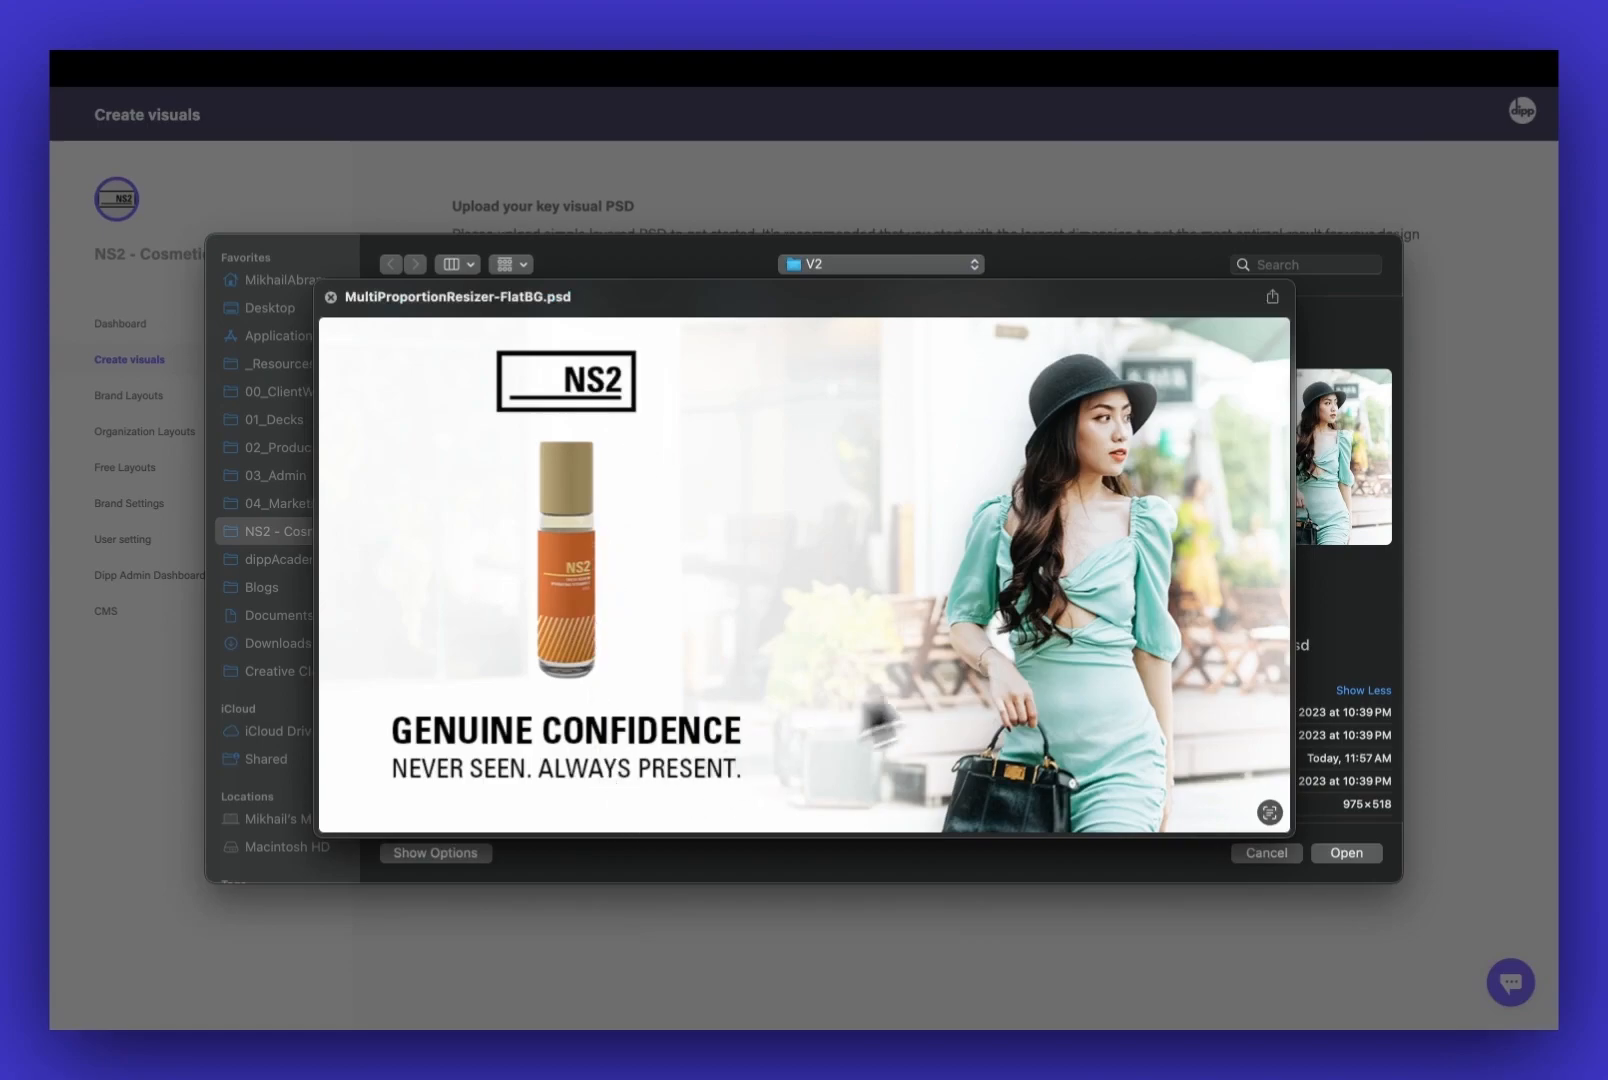
pyautogui.press('space')
pyautogui.press('Return')
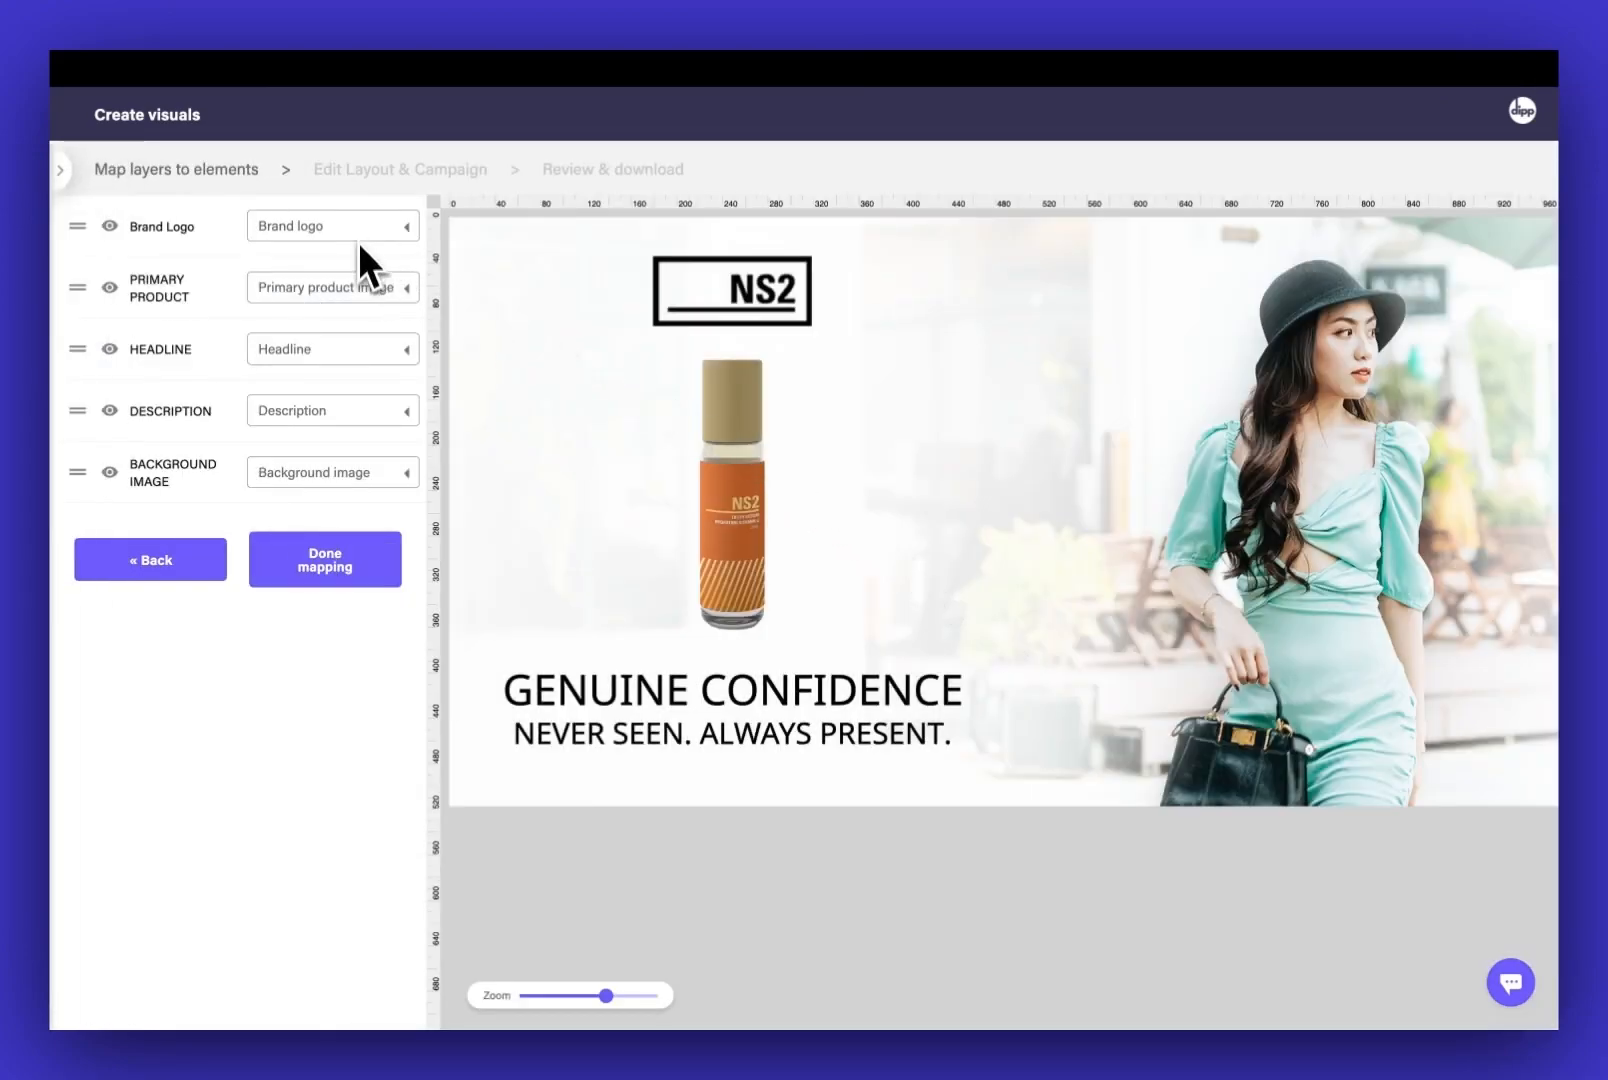
pyautogui.click(329, 574)
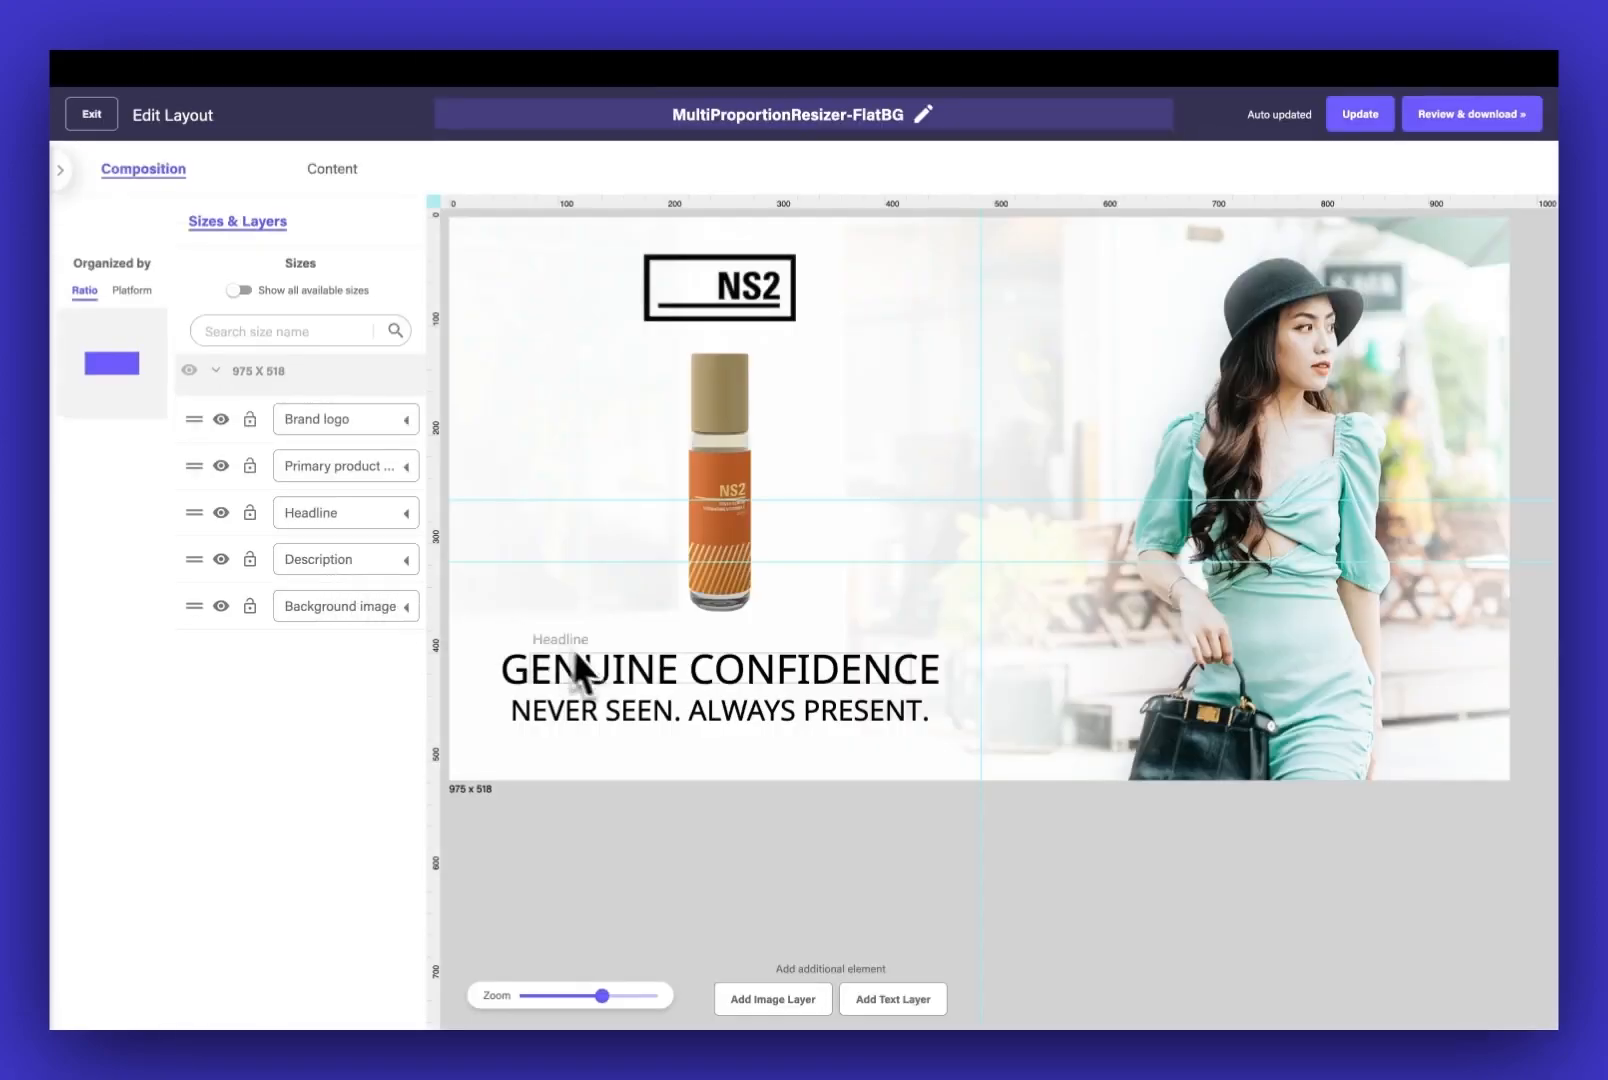
# Apply the Headline BLD brand style to the GENUINE CONFIDENCE headline in the layout's content
pyautogui.click(608, 675)
pyautogui.click(615, 706)
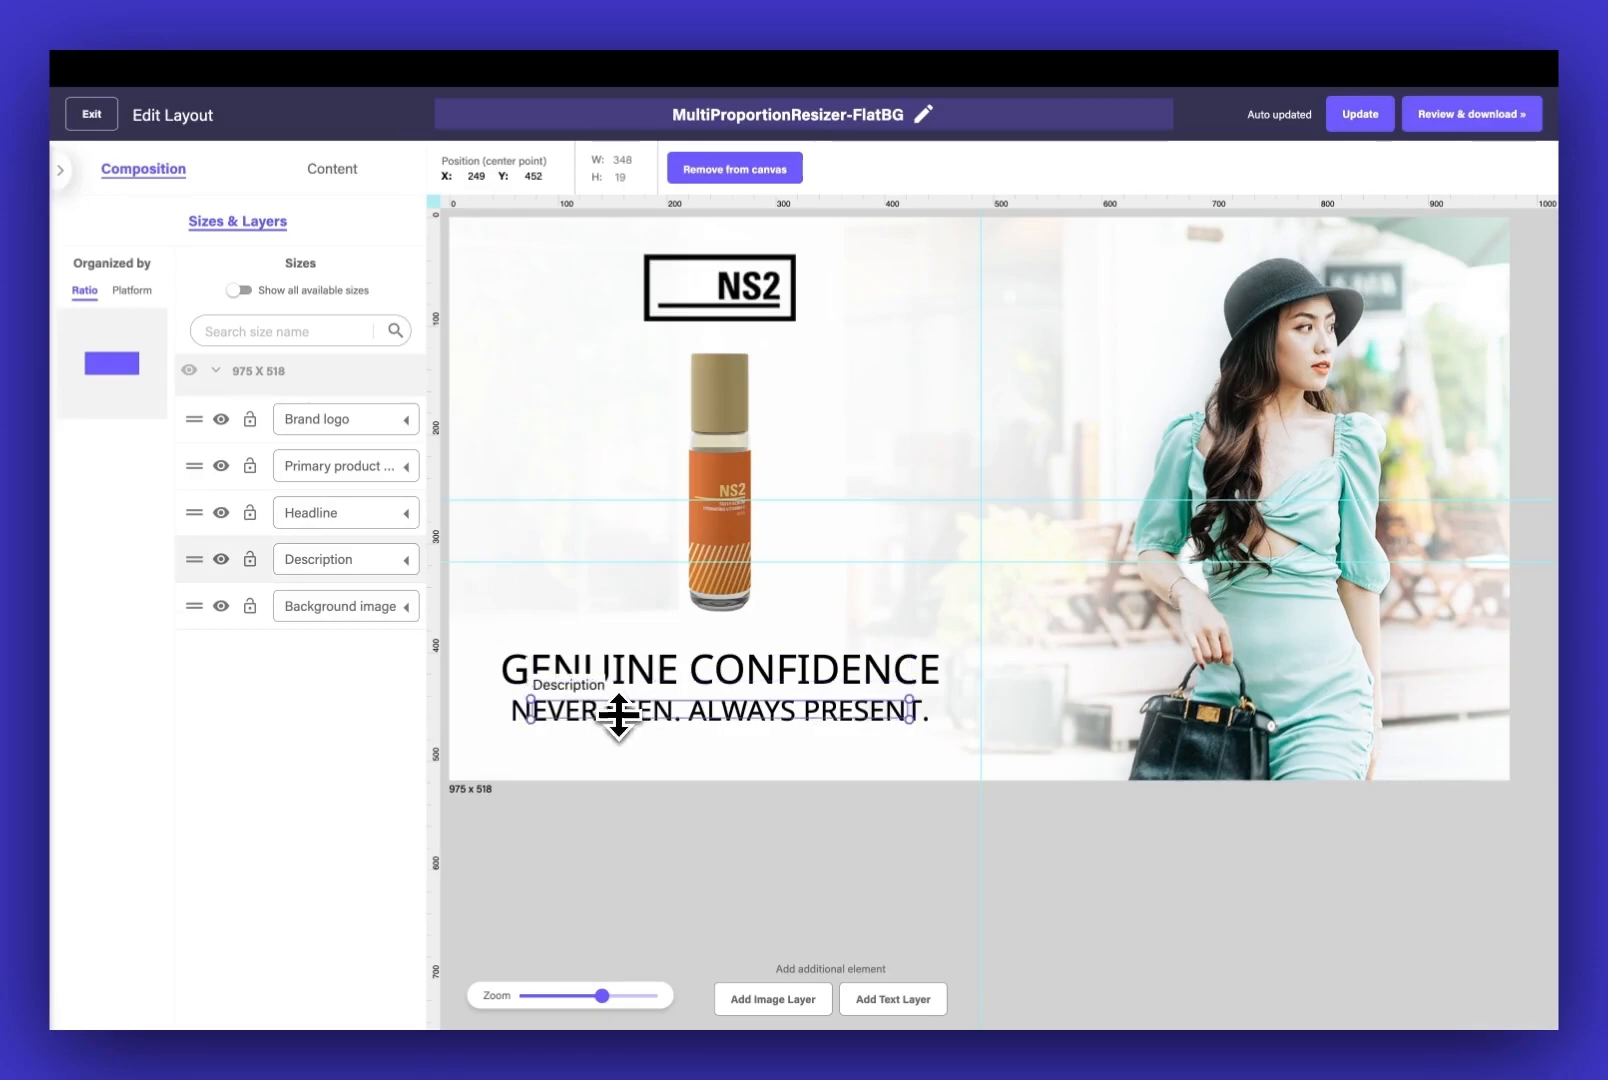
pyautogui.click(613, 677)
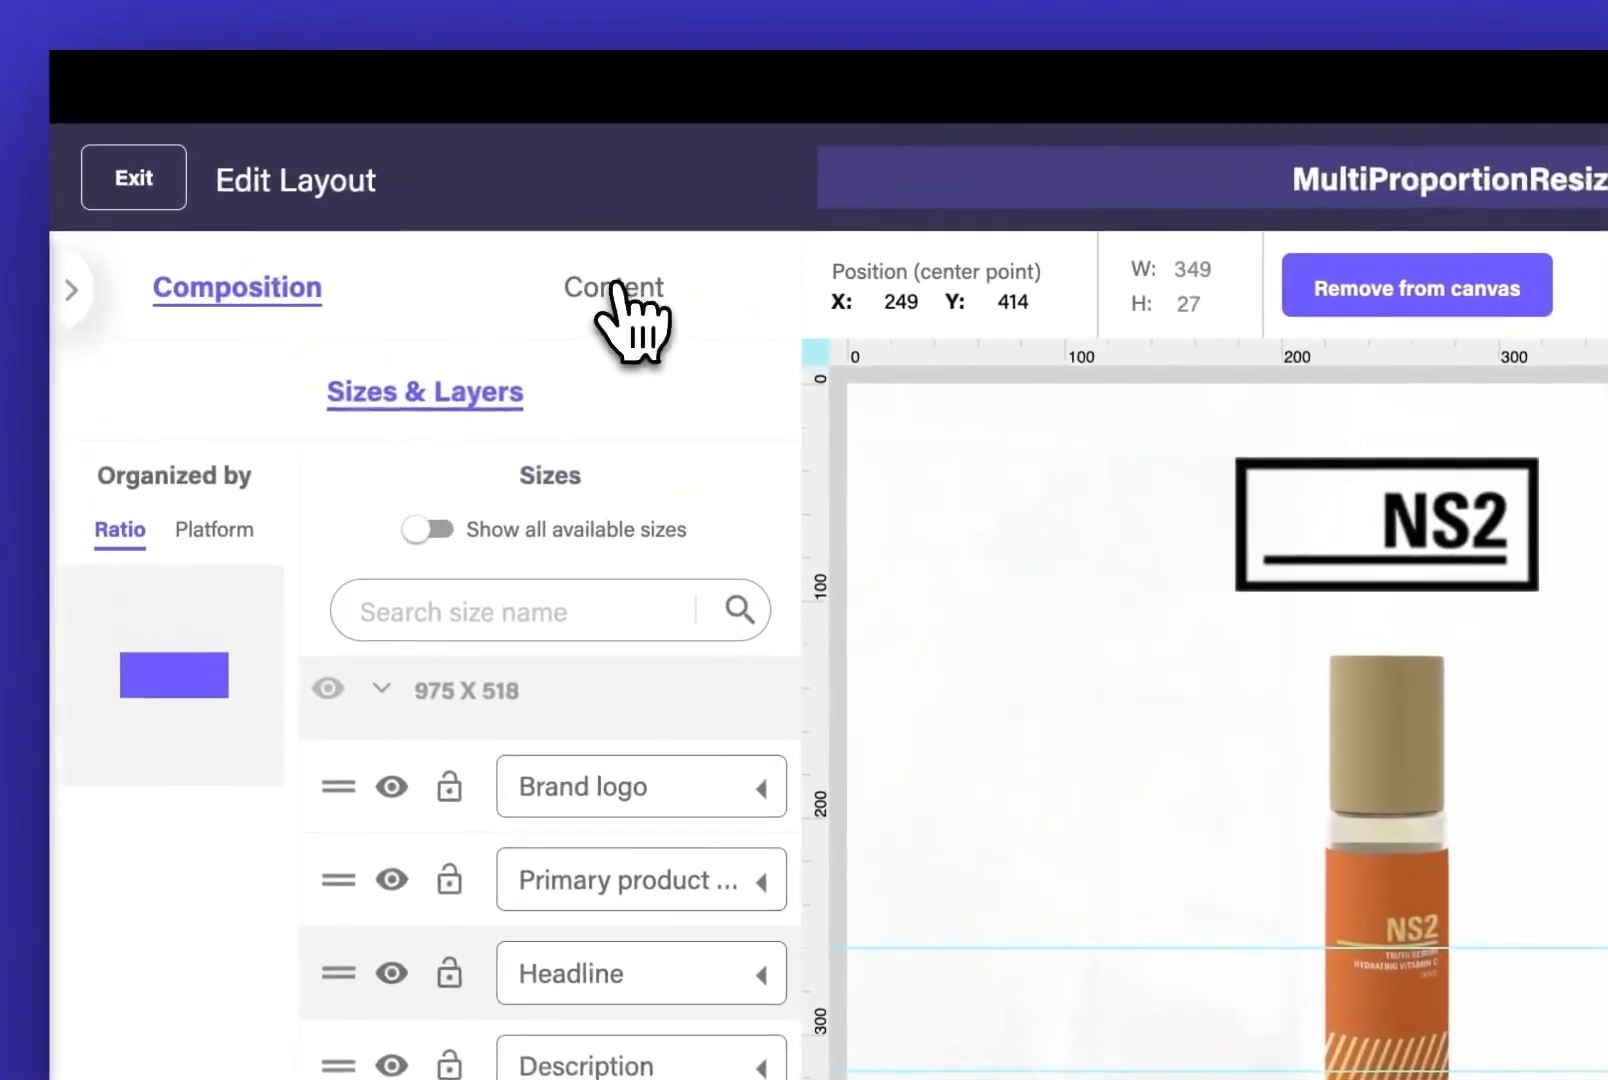
pyautogui.click(334, 167)
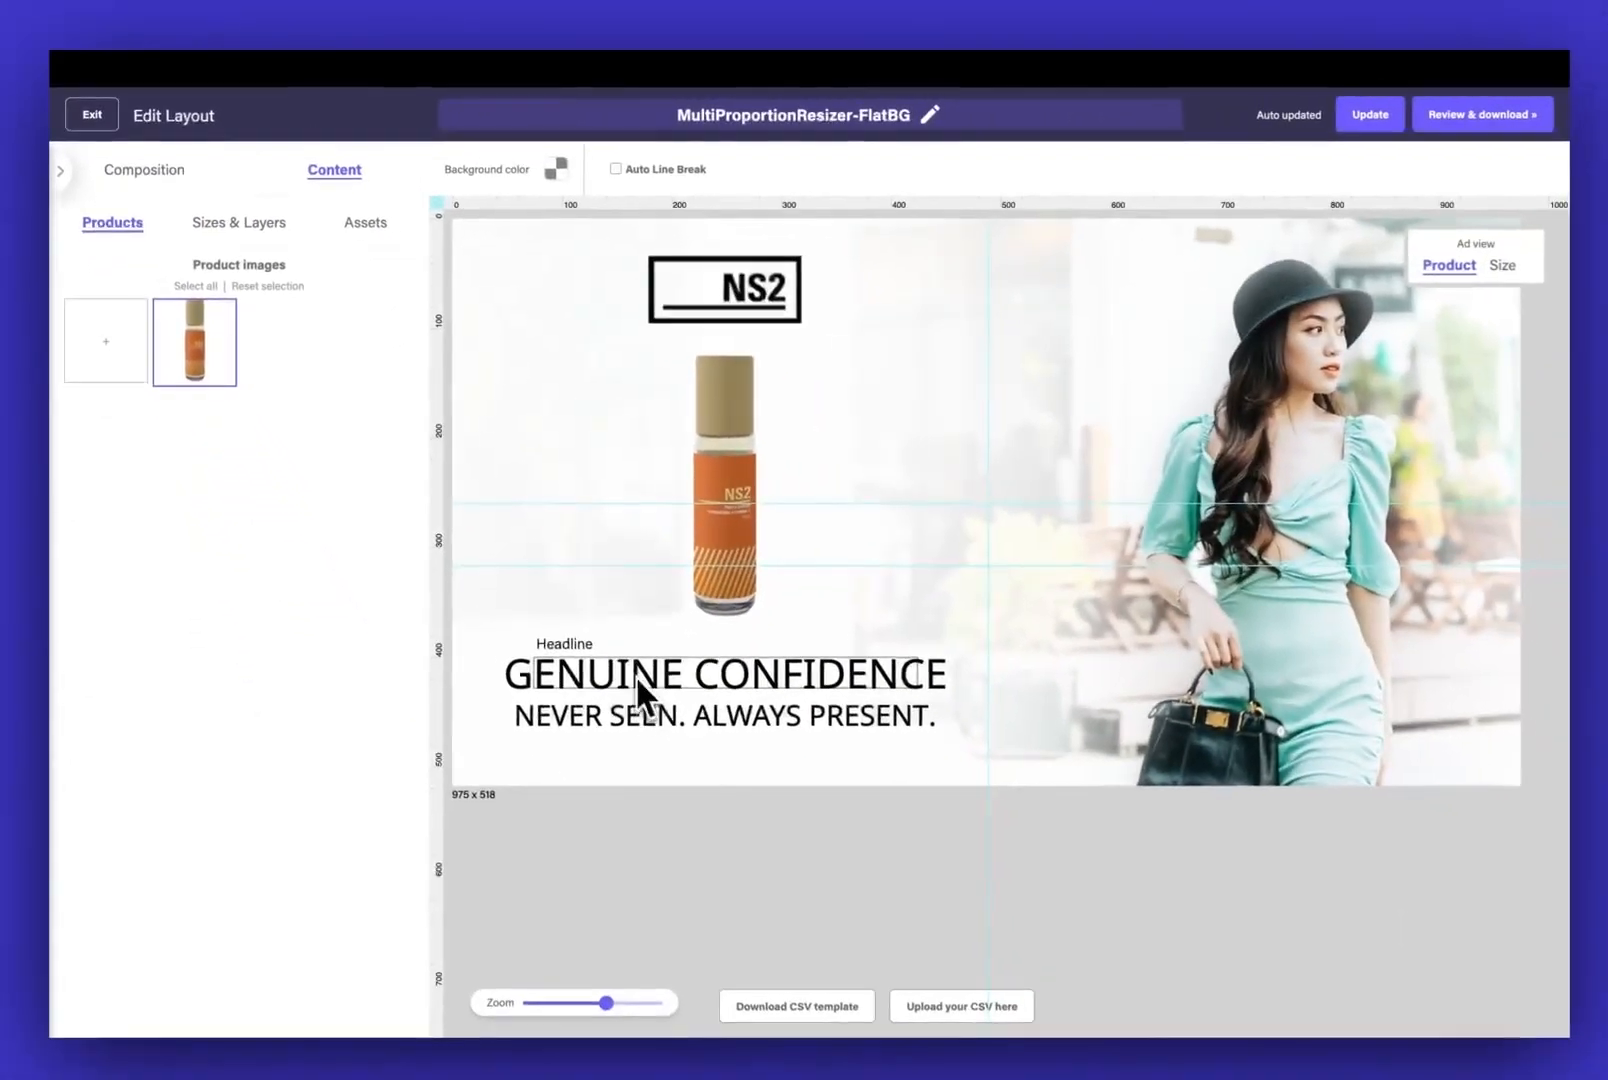
pyautogui.click(634, 675)
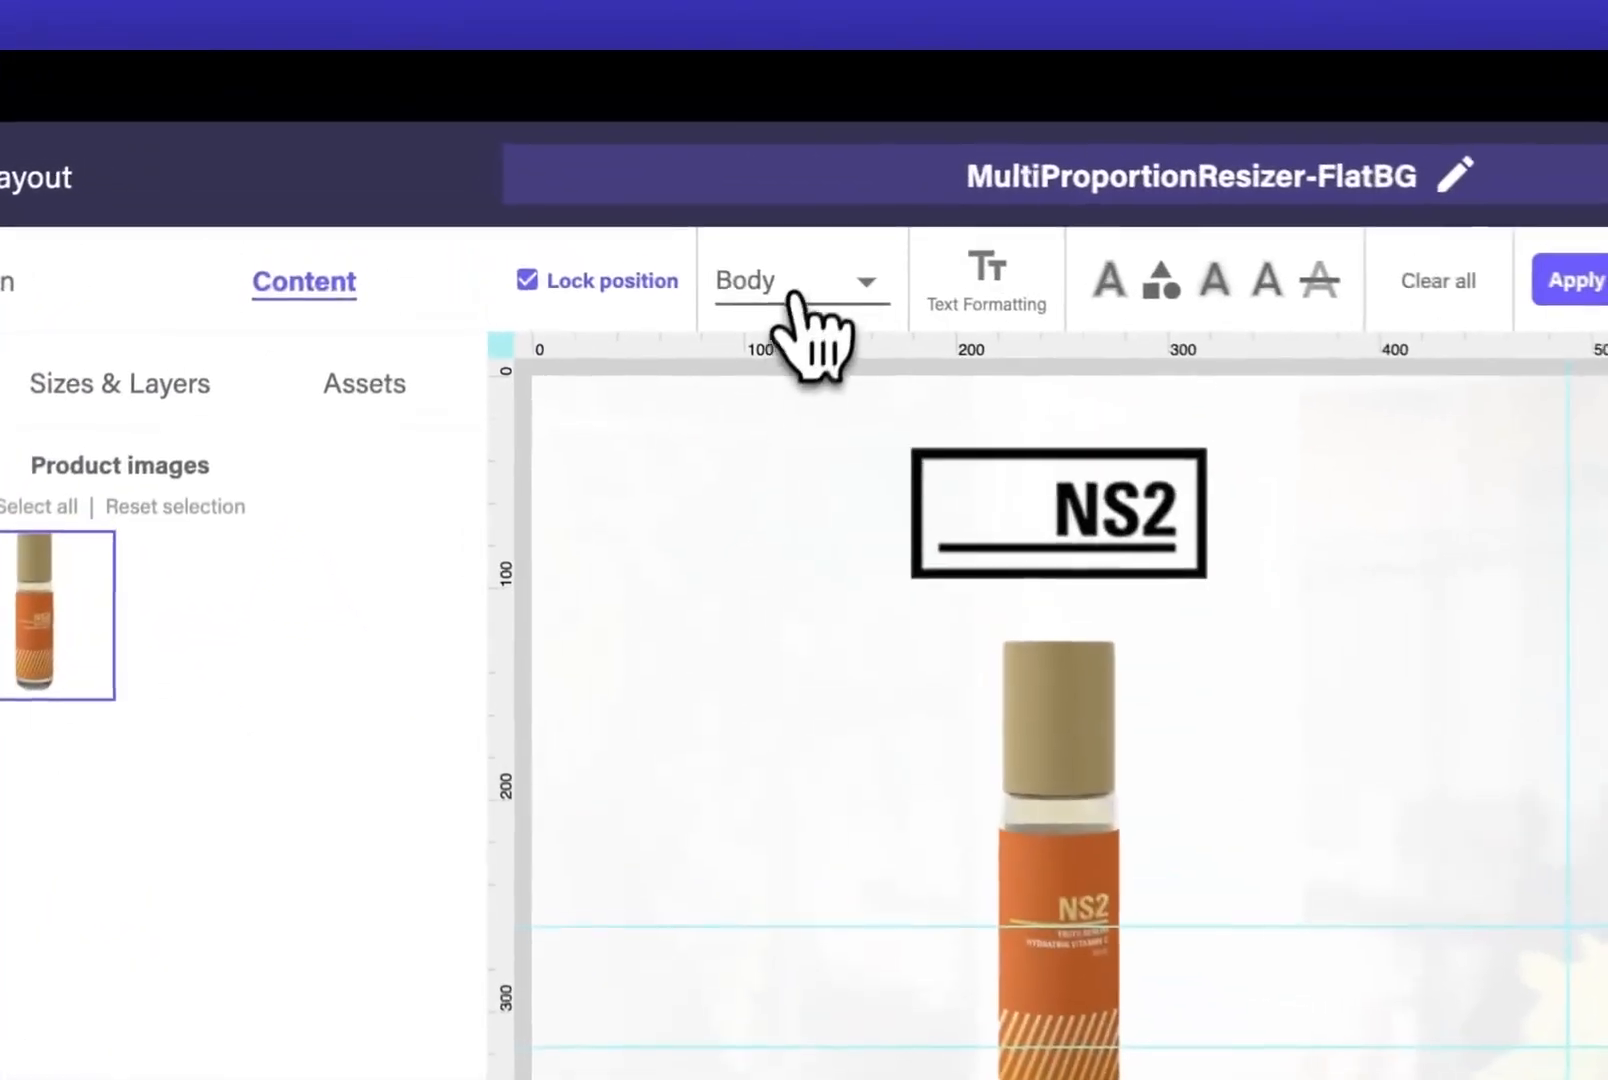
pyautogui.click(578, 167)
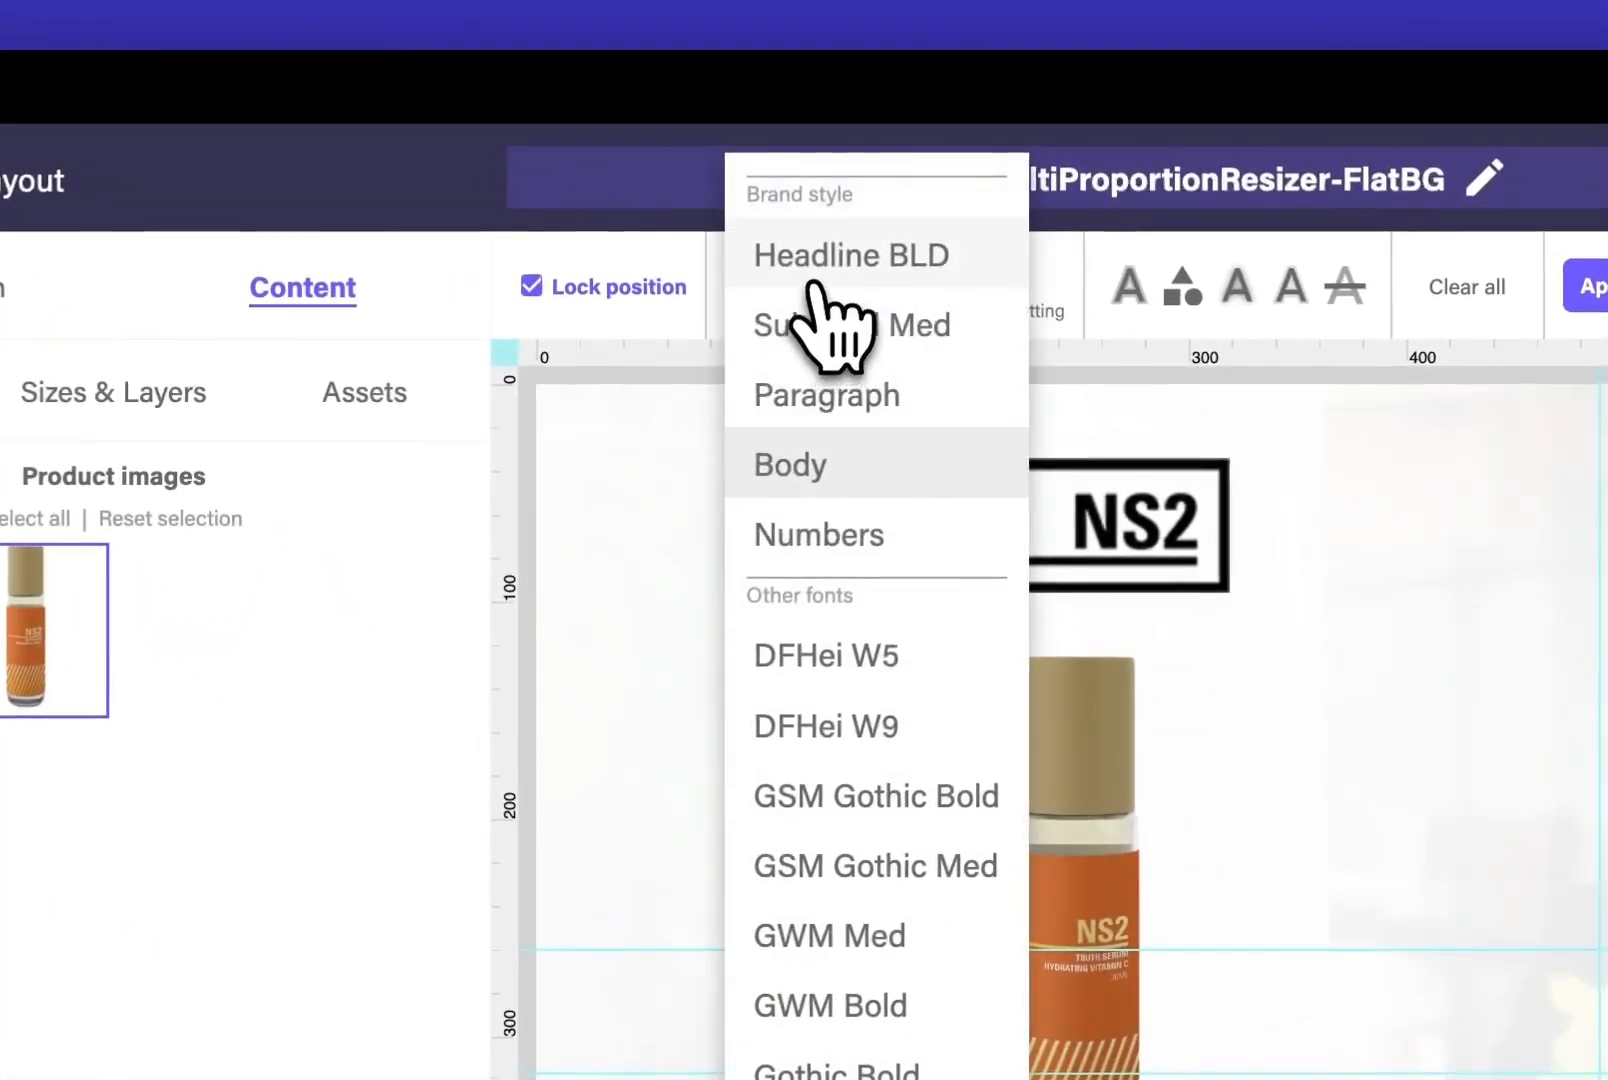
pyautogui.click(855, 260)
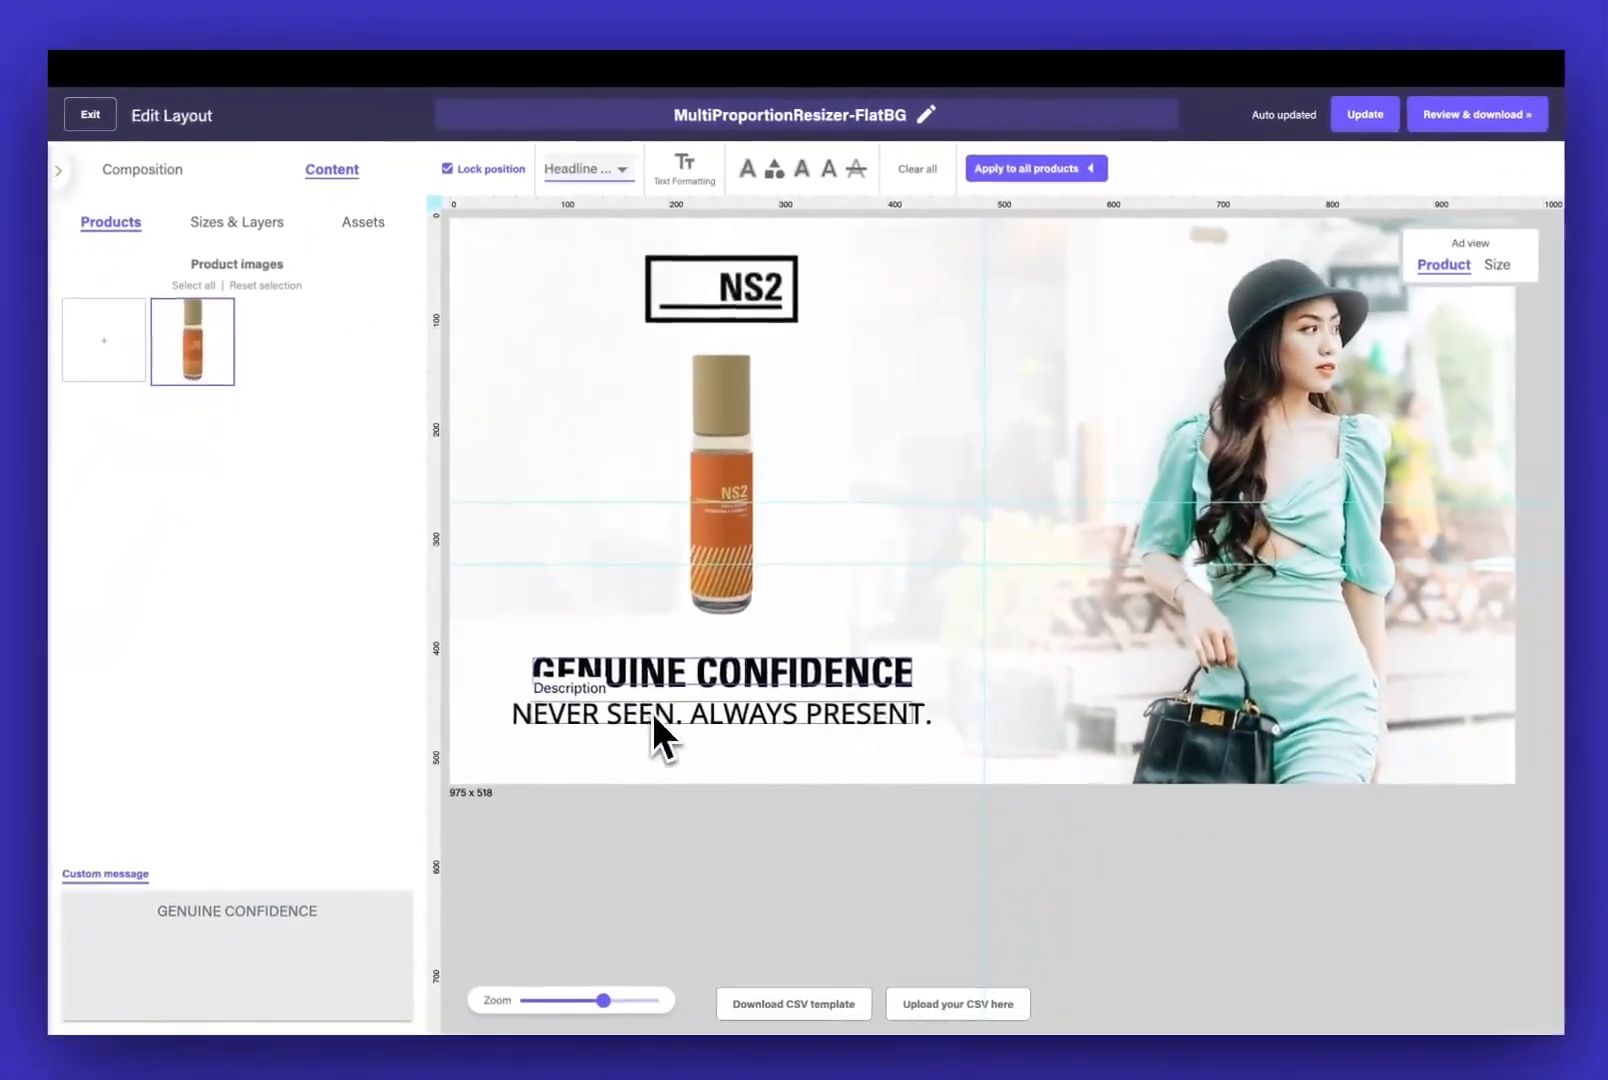
# Apply the Subhead Med brand style to the description text below the headline
pyautogui.click(800, 1045)
pyautogui.click(590, 172)
pyautogui.click(600, 187)
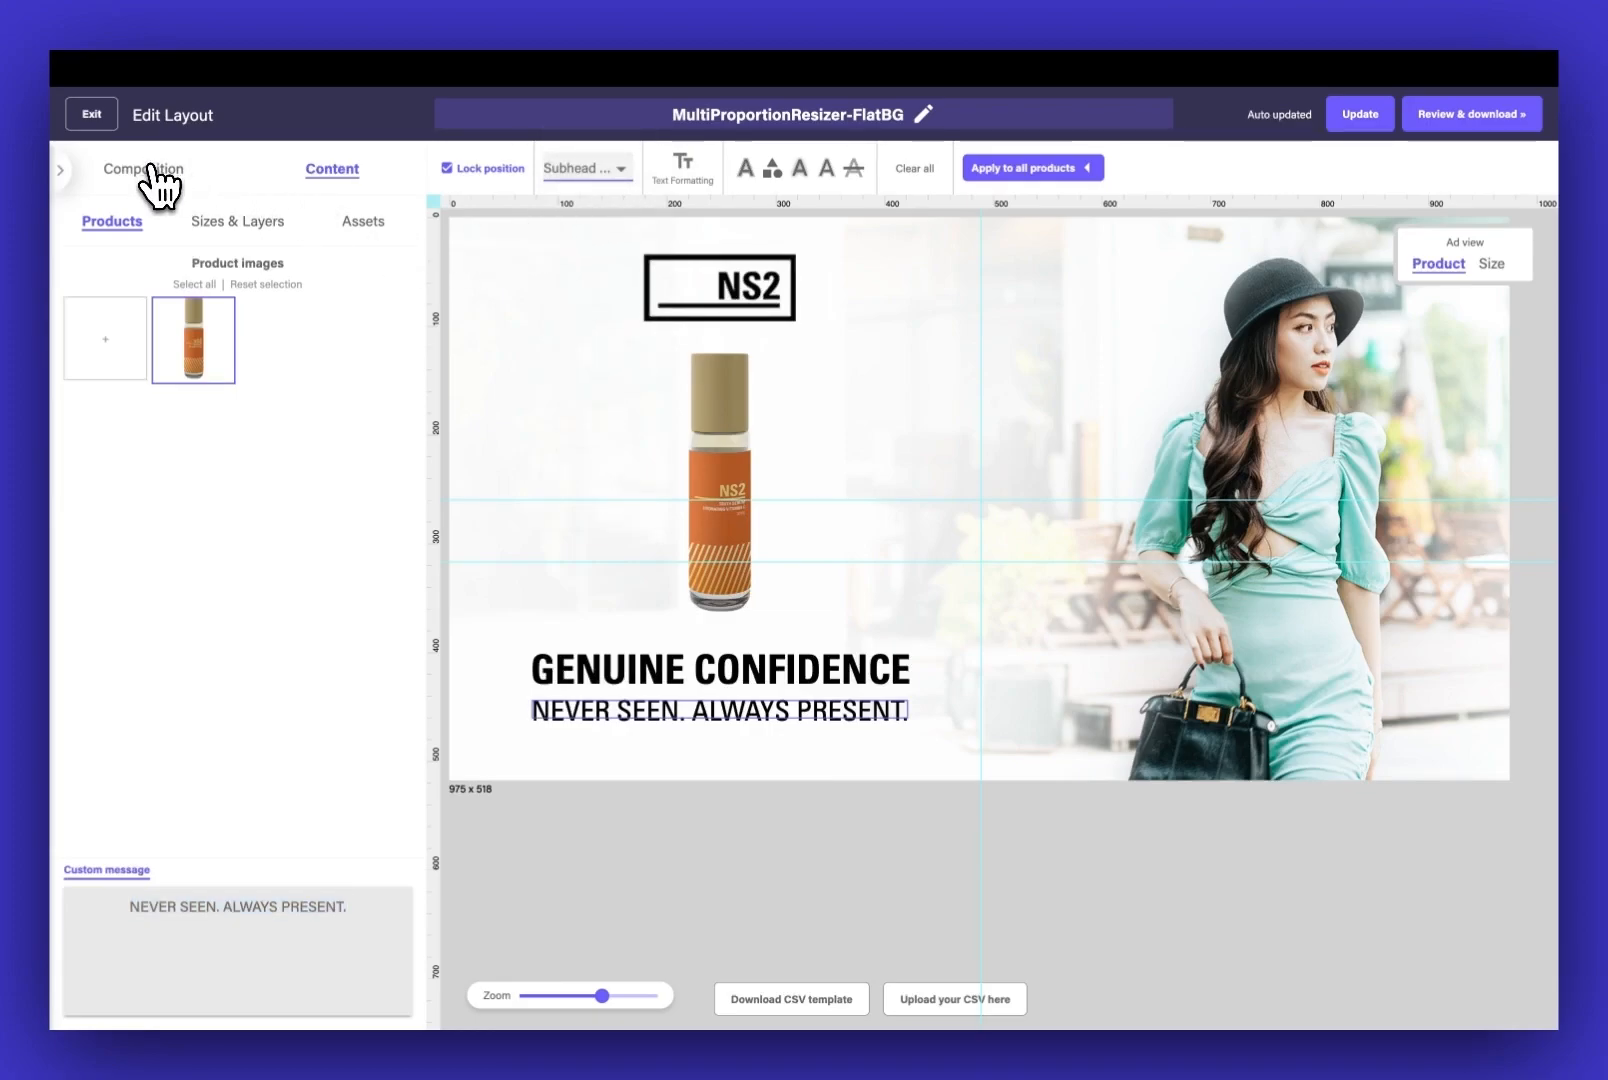
# Show all available sizes in the composition and browse the ratio groups, ending on the landscape group containing 975 x 518
pyautogui.click(149, 168)
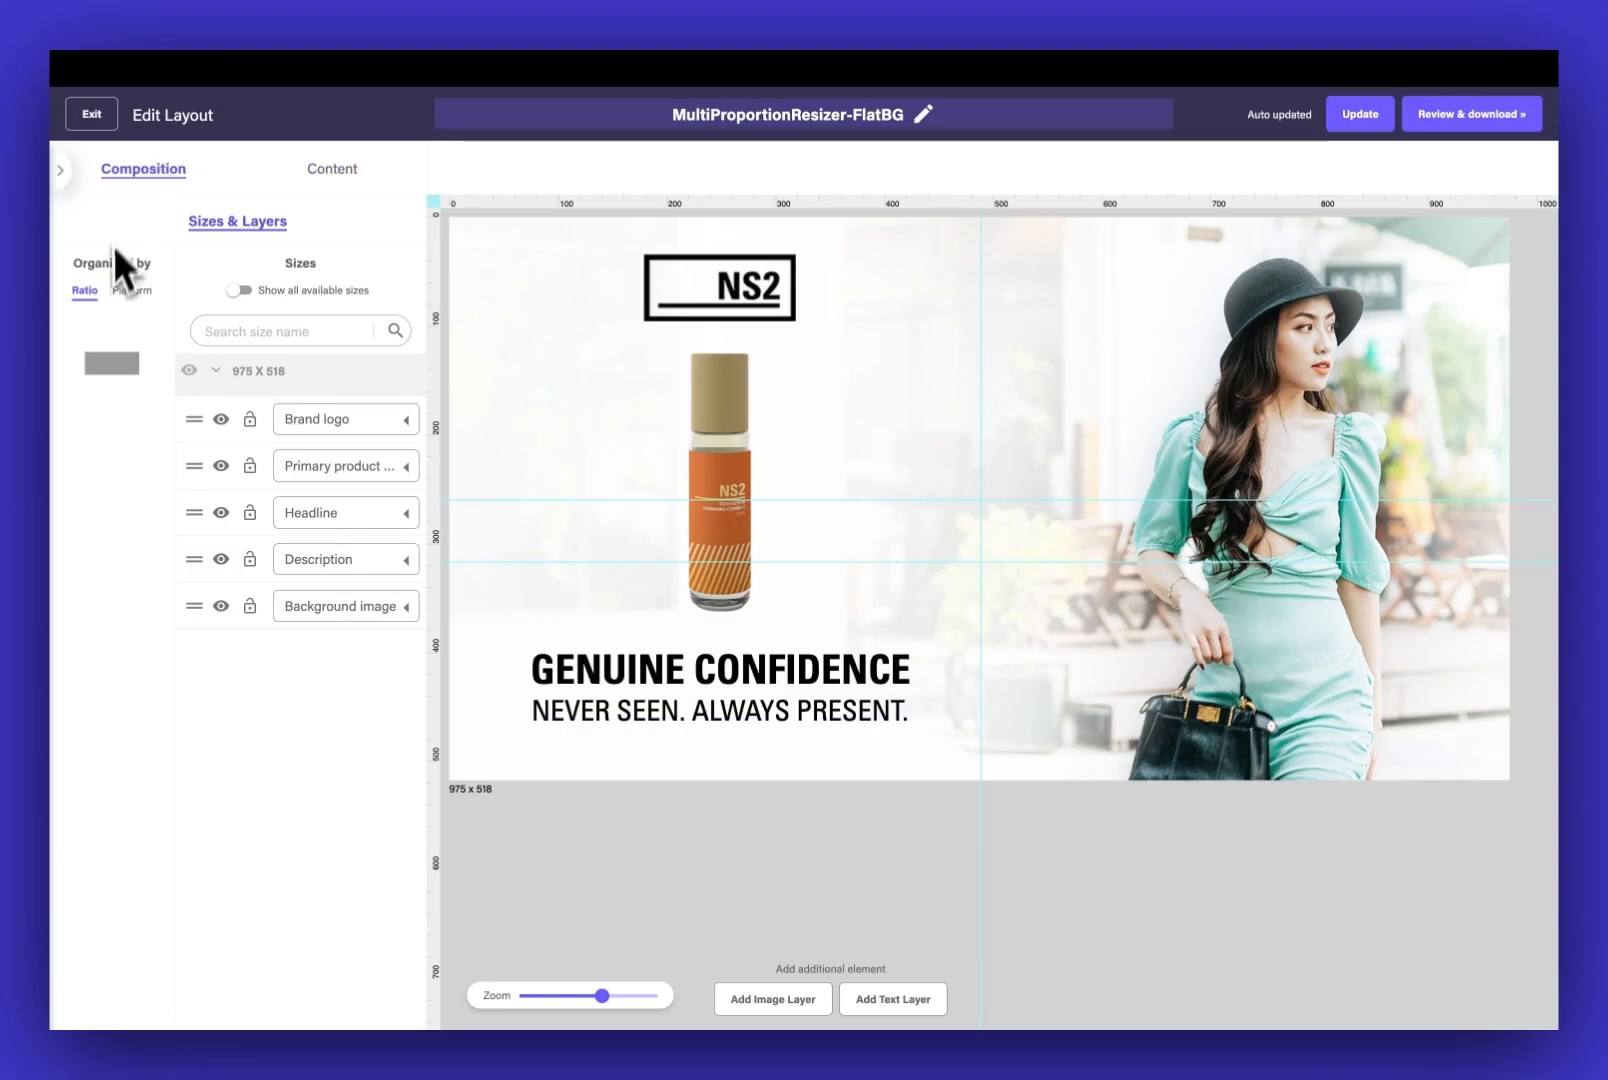
pyautogui.click(126, 376)
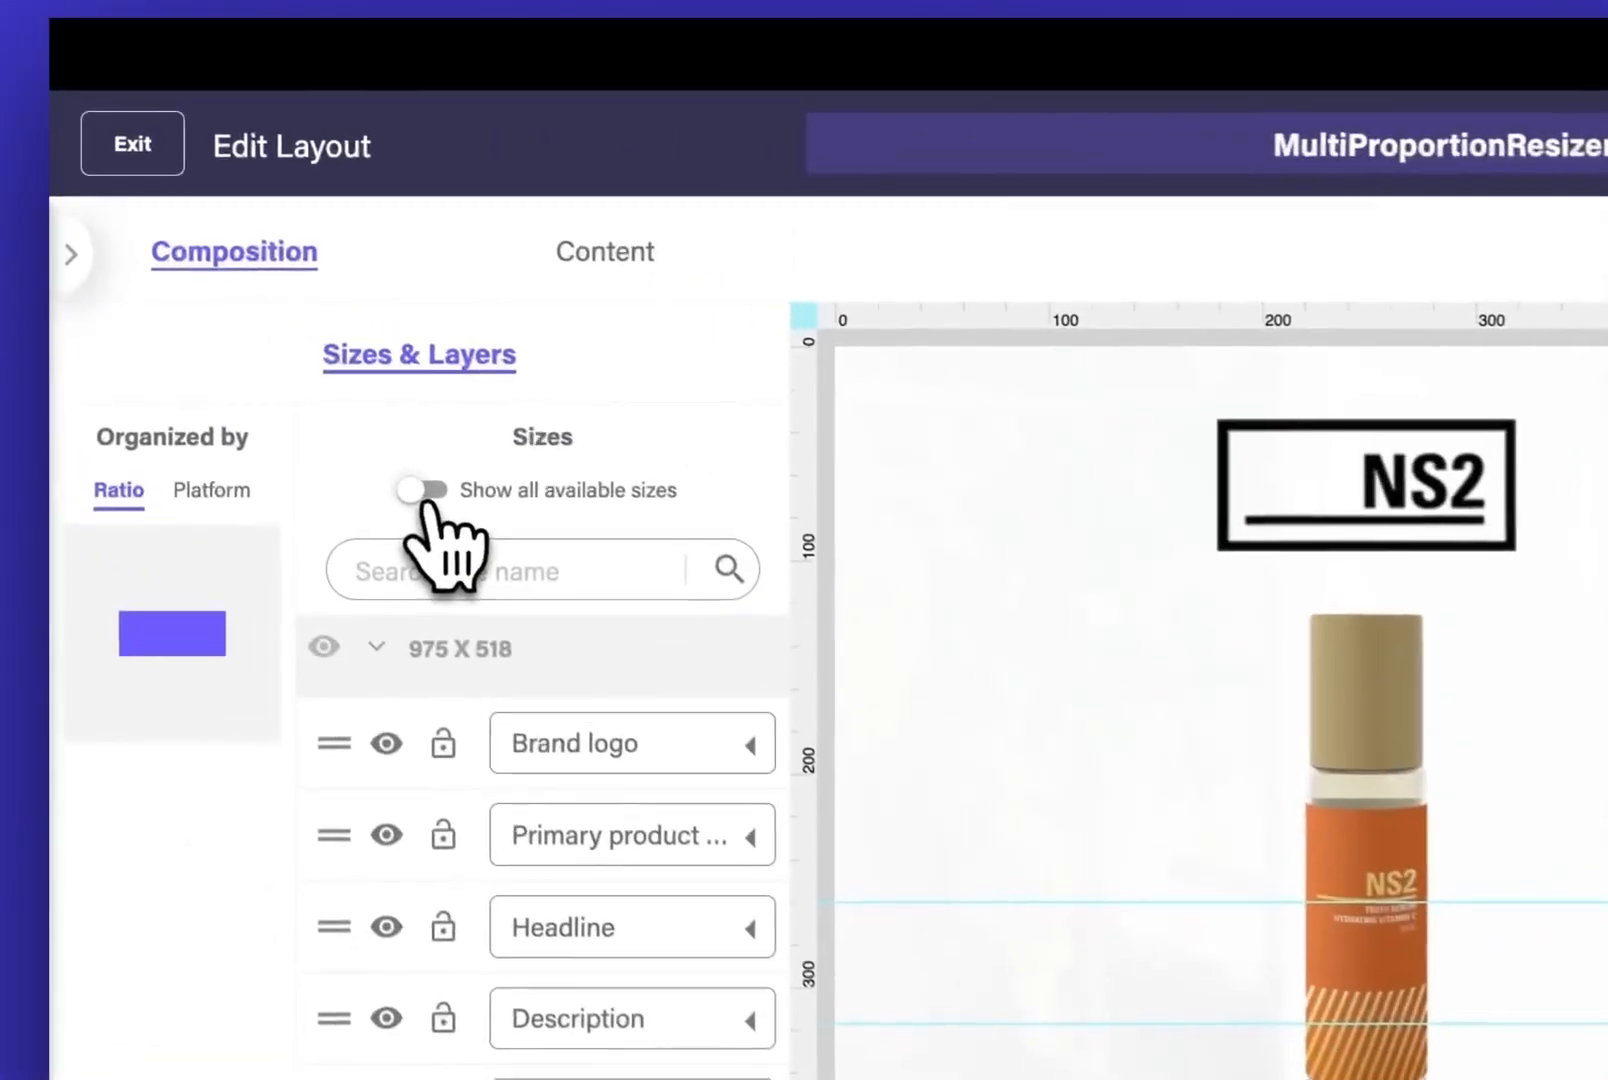
pyautogui.click(239, 292)
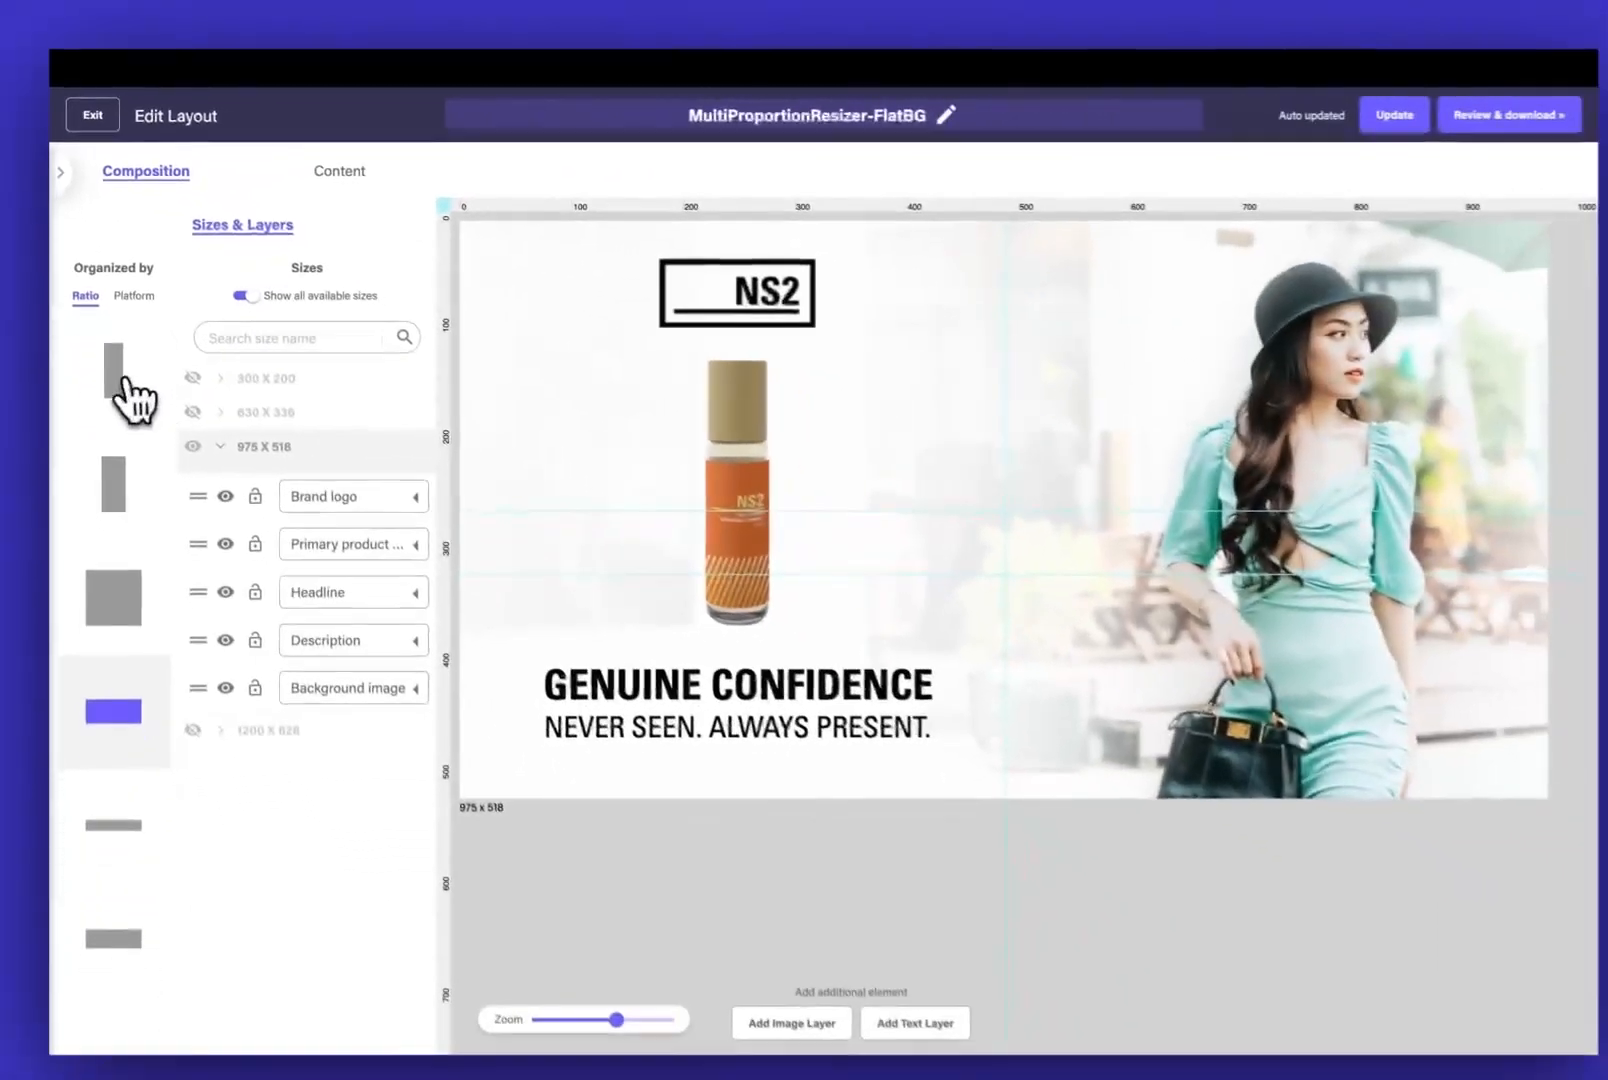
pyautogui.click(178, 690)
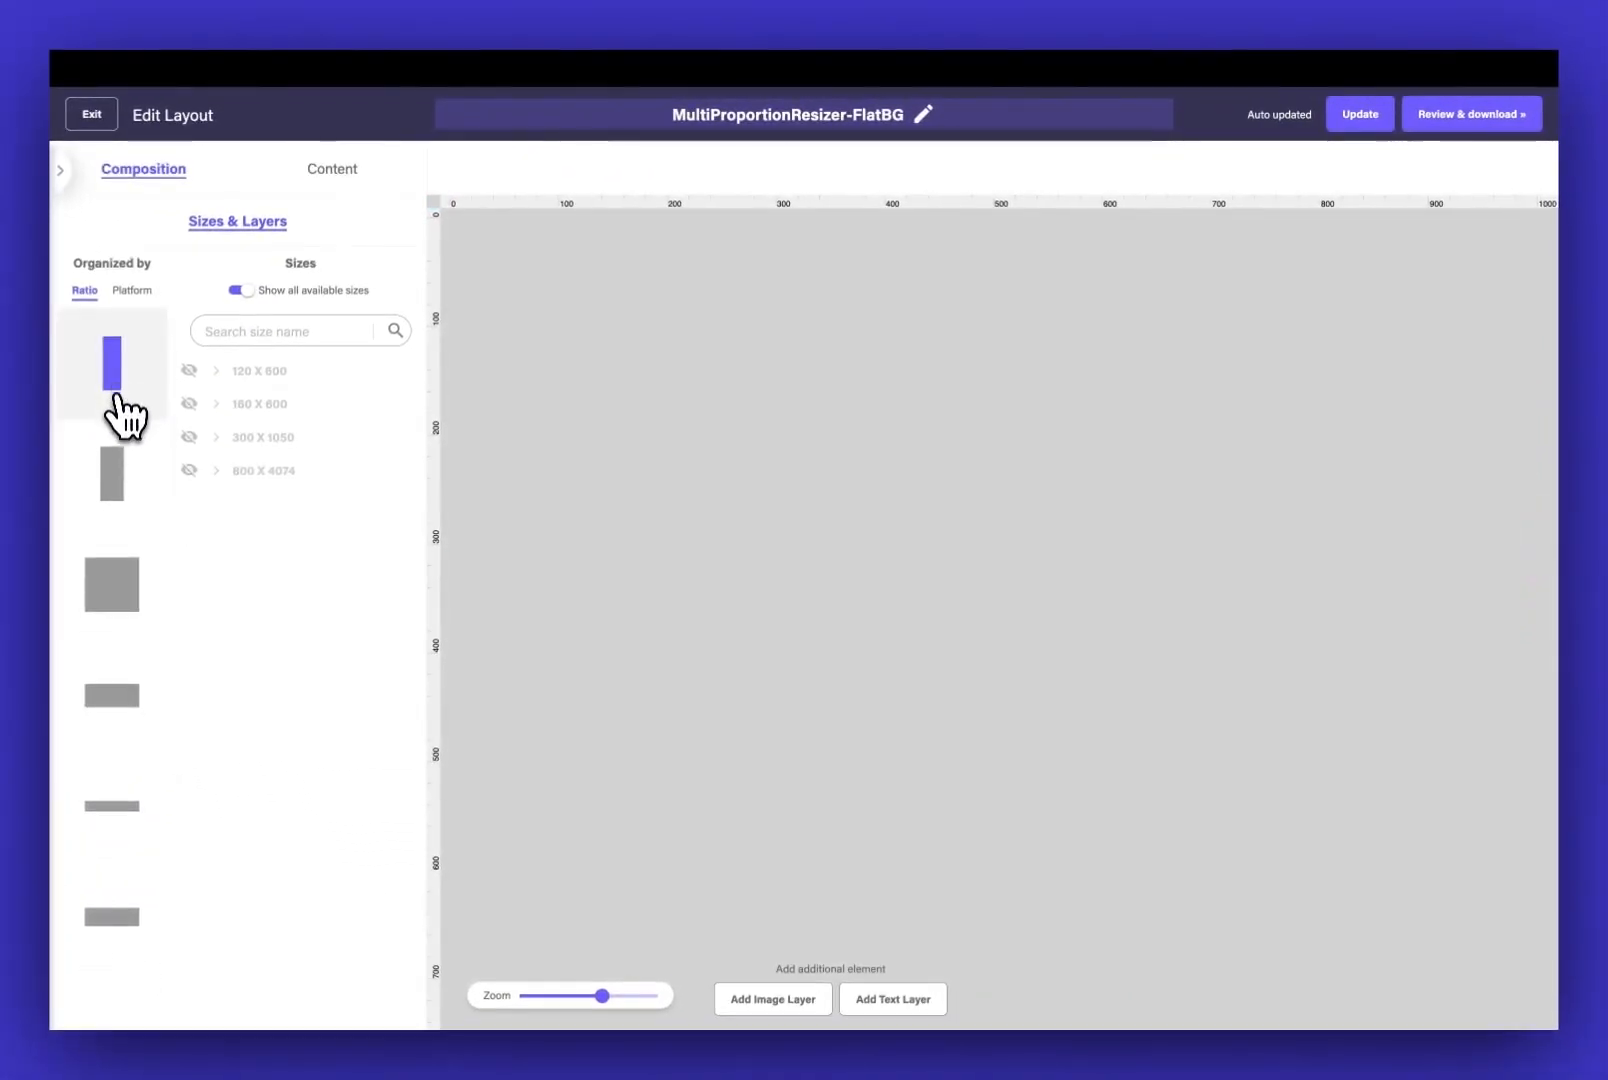
pyautogui.click(112, 470)
pyautogui.click(112, 595)
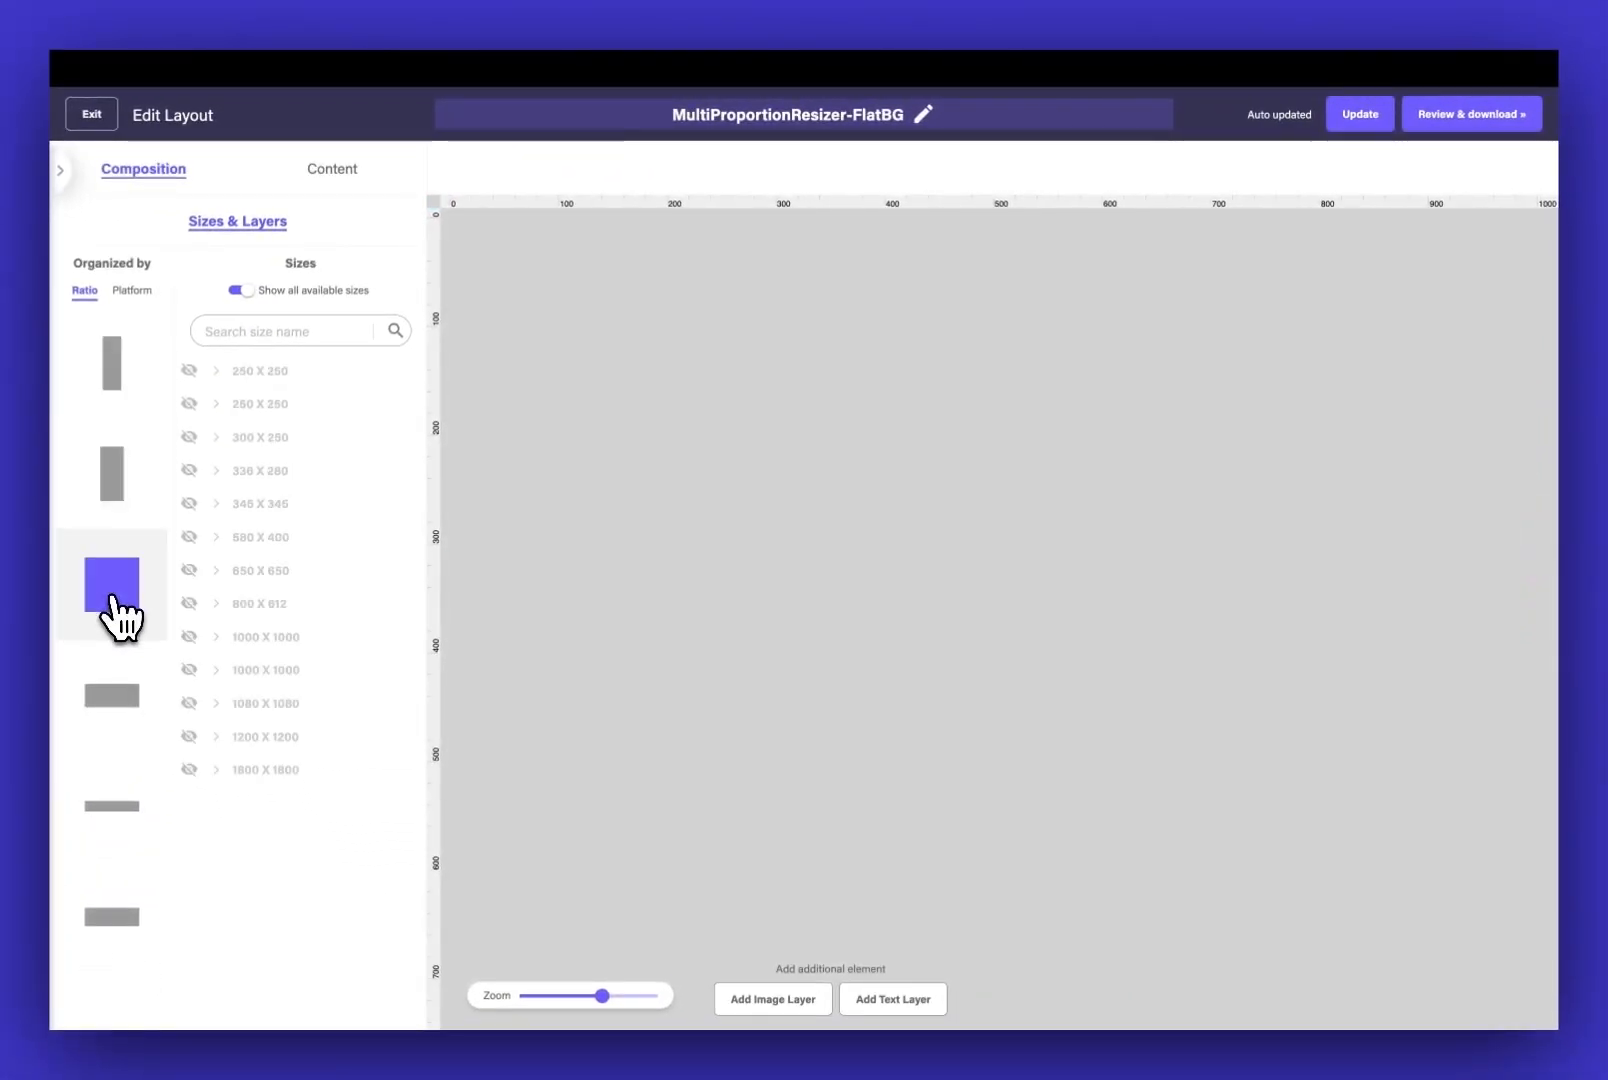
pyautogui.click(116, 700)
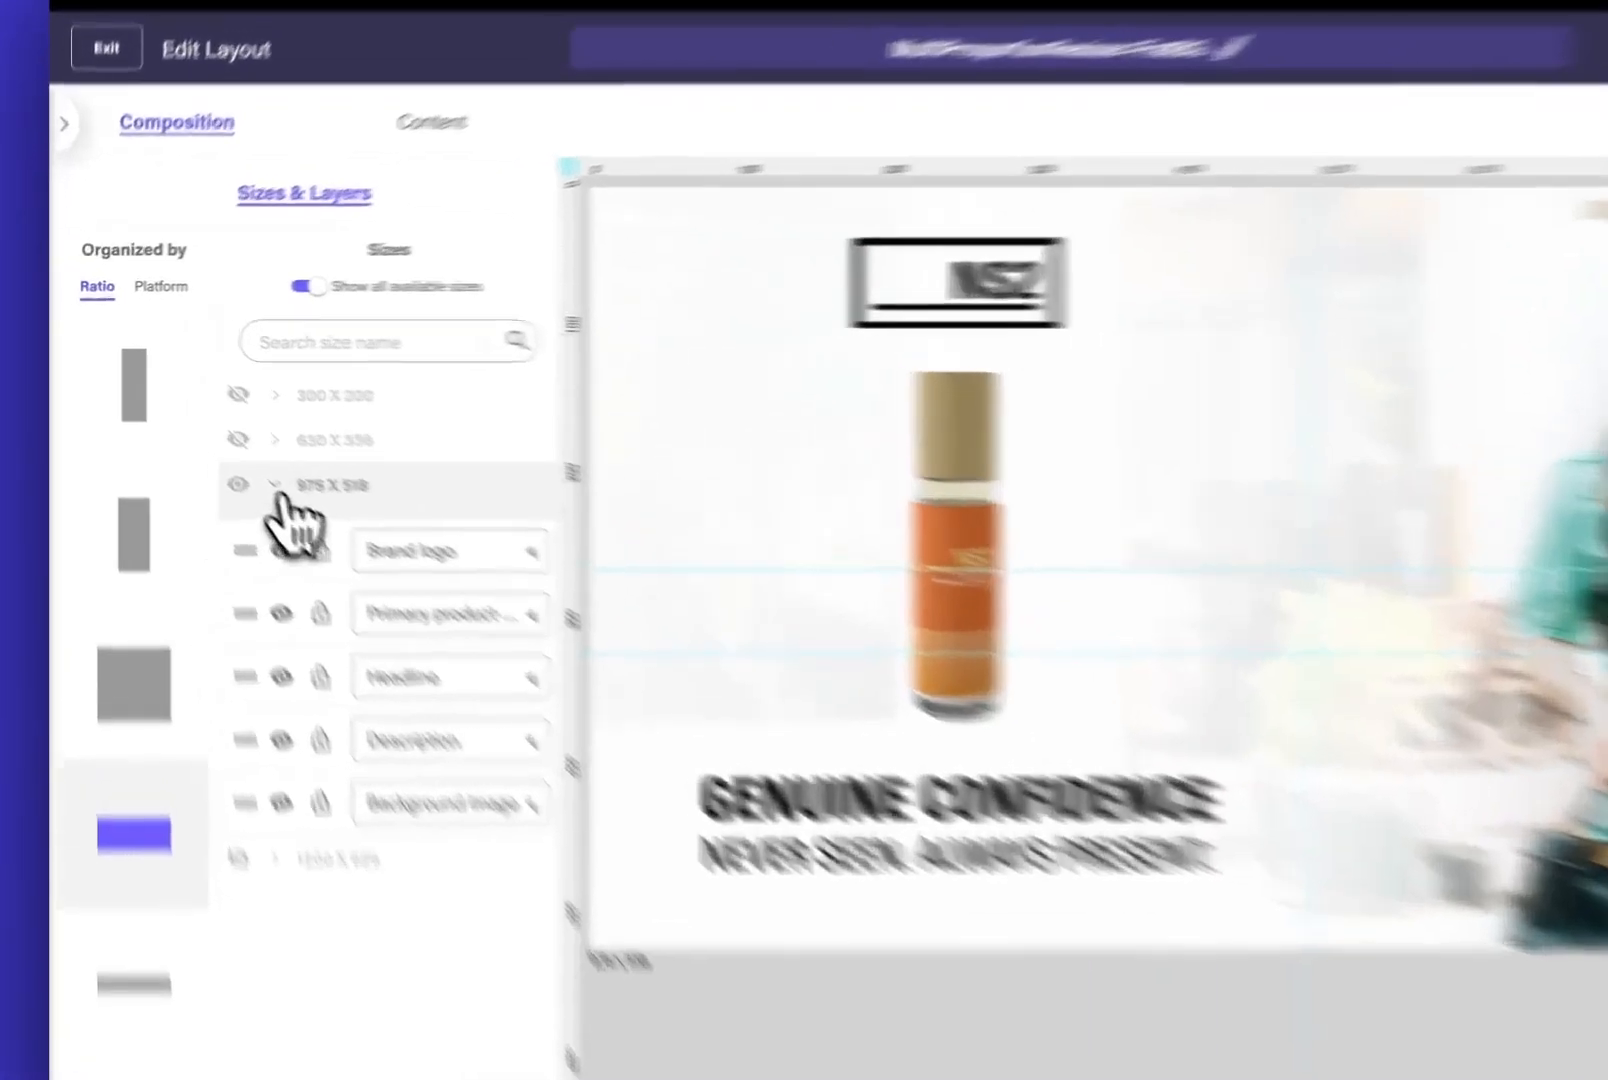
# Enable the 1200 x 628, 630 x 336 and 300 x 200 landscape sizes and the second 1000 x 1000 square size
pyautogui.click(218, 437)
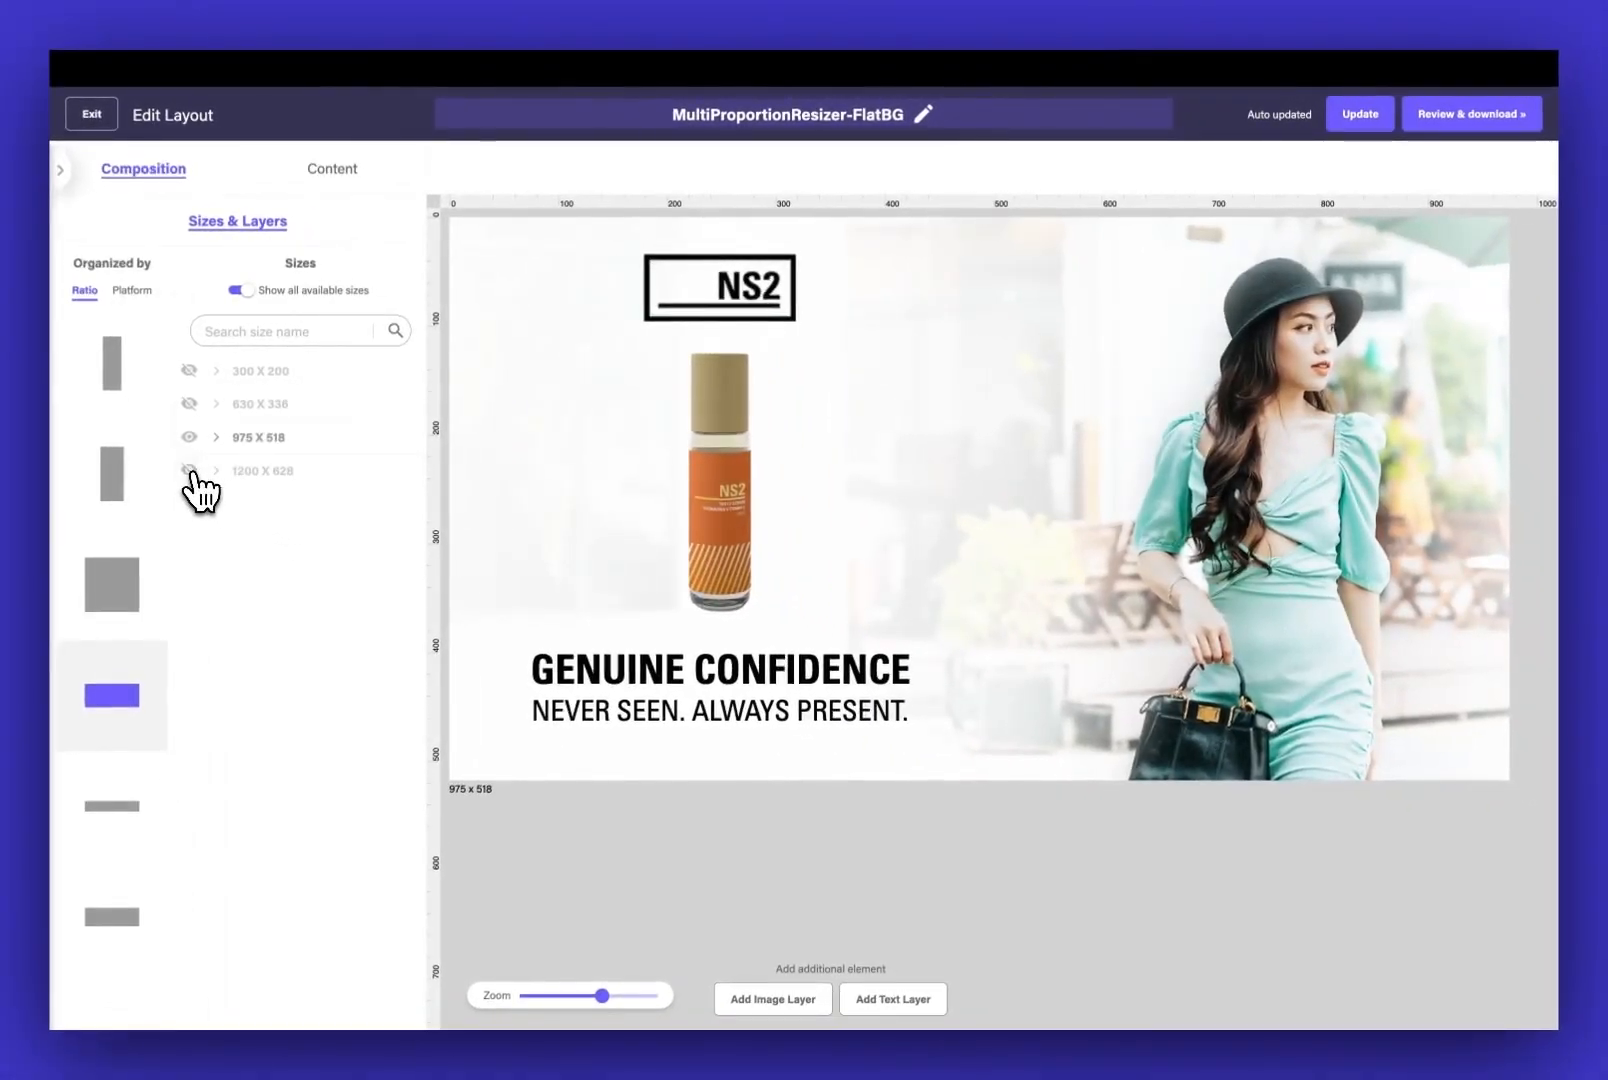
pyautogui.click(189, 471)
pyautogui.click(189, 403)
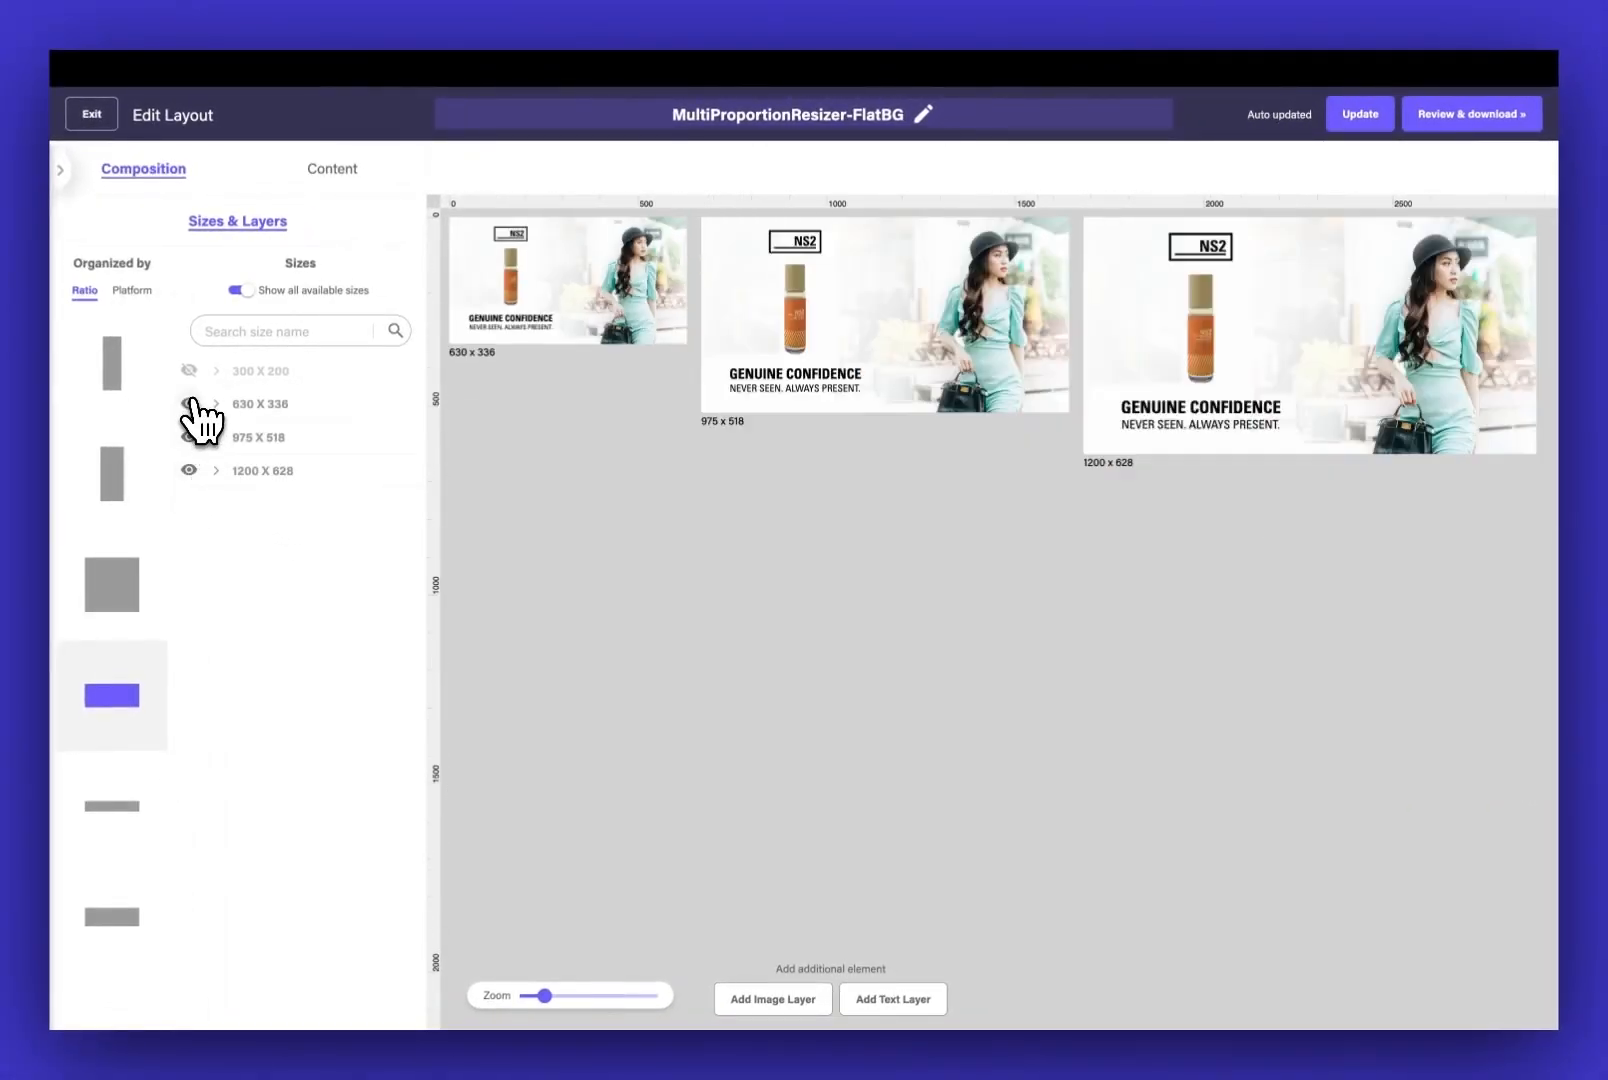
pyautogui.click(189, 370)
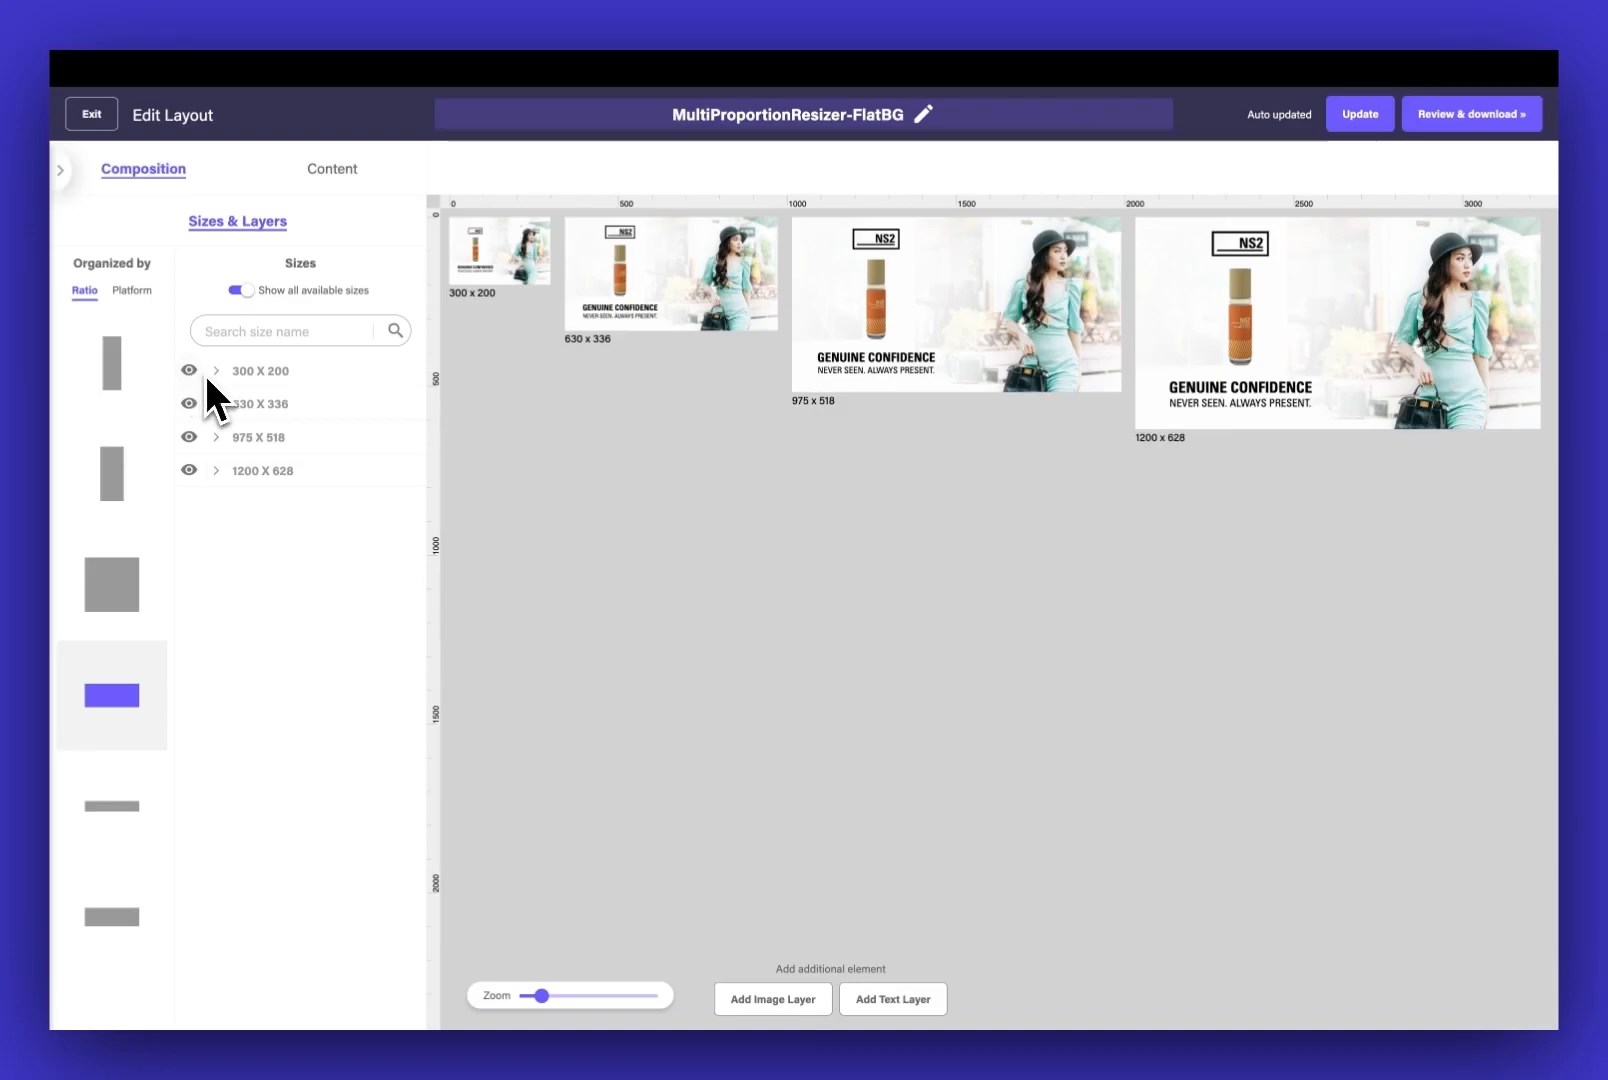
pyautogui.click(113, 590)
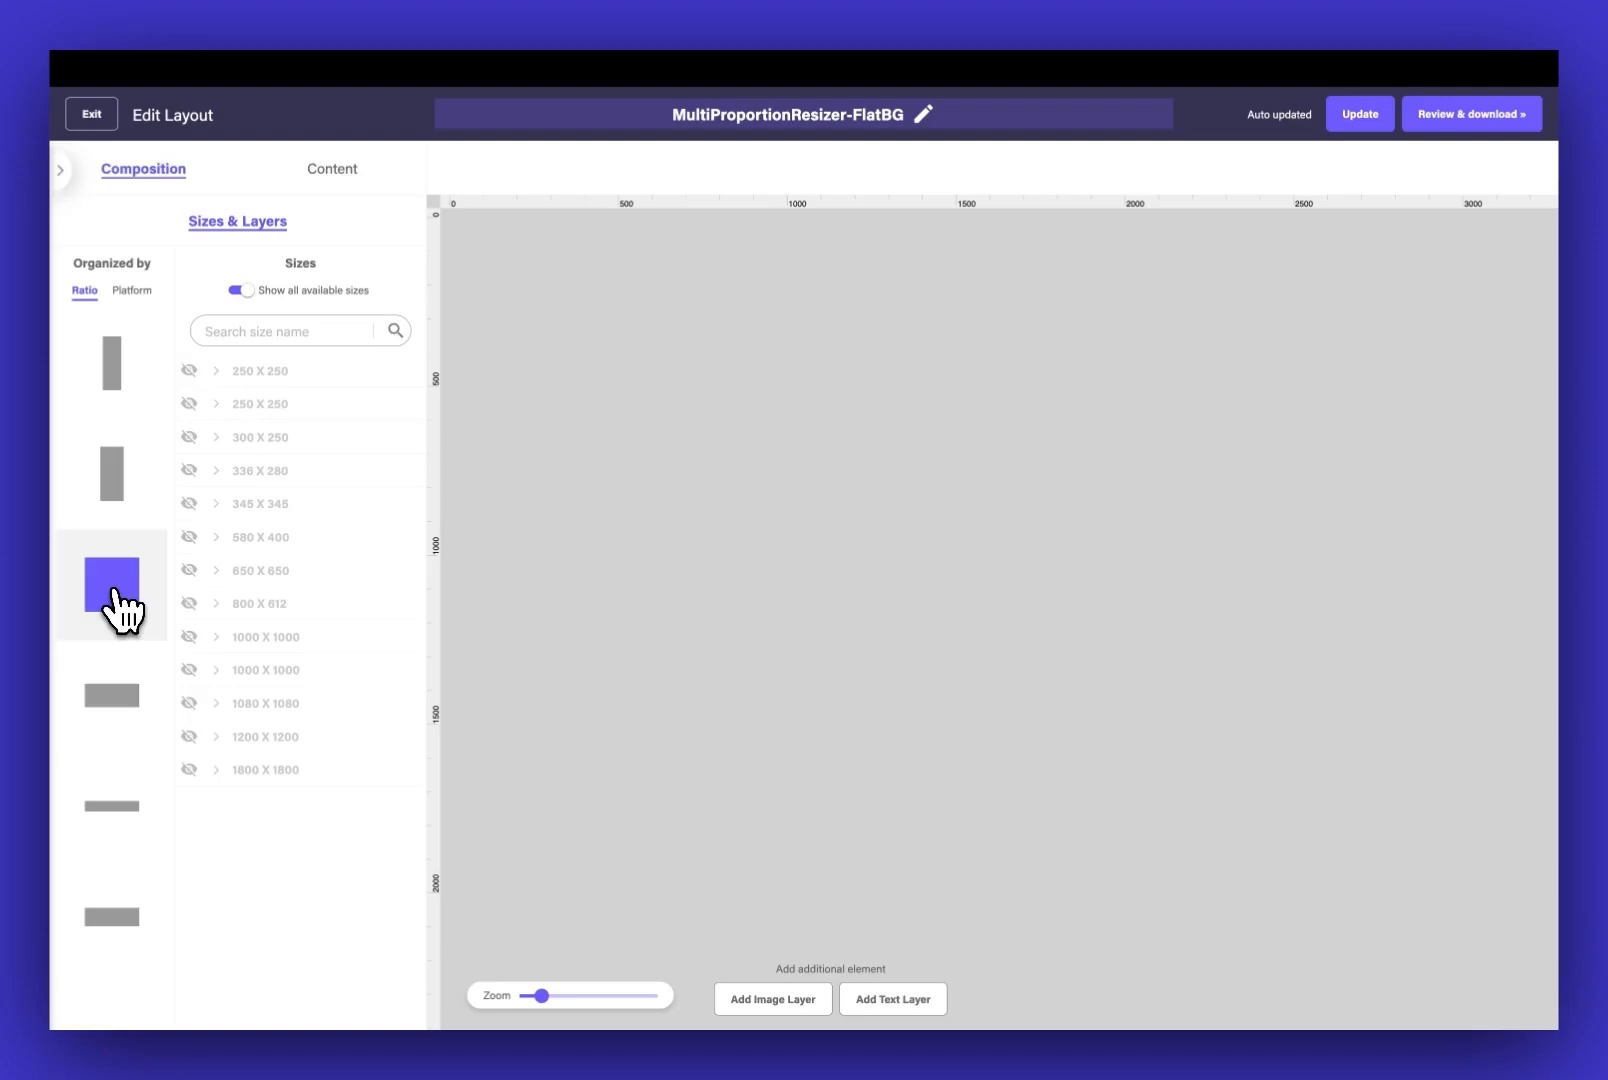
pyautogui.click(188, 669)
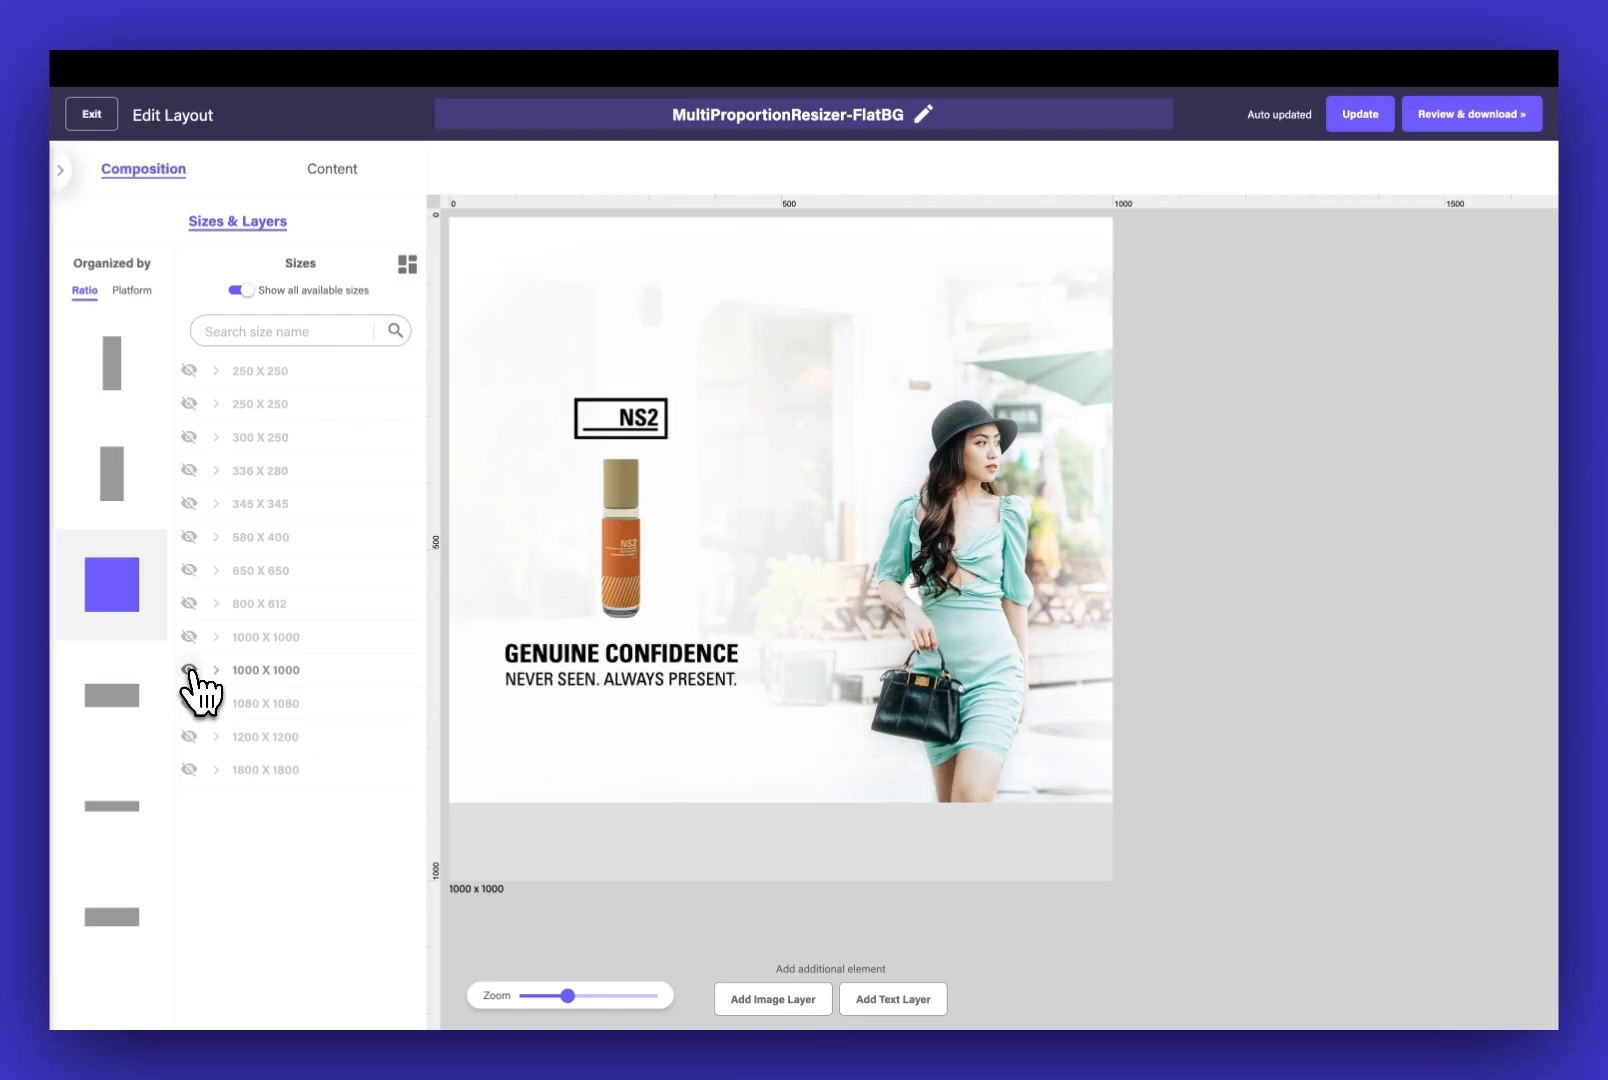
# Set the background image frame to 1000 x 1000 in the square layout and centre it at X 500, Y 500
pyautogui.click(891, 320)
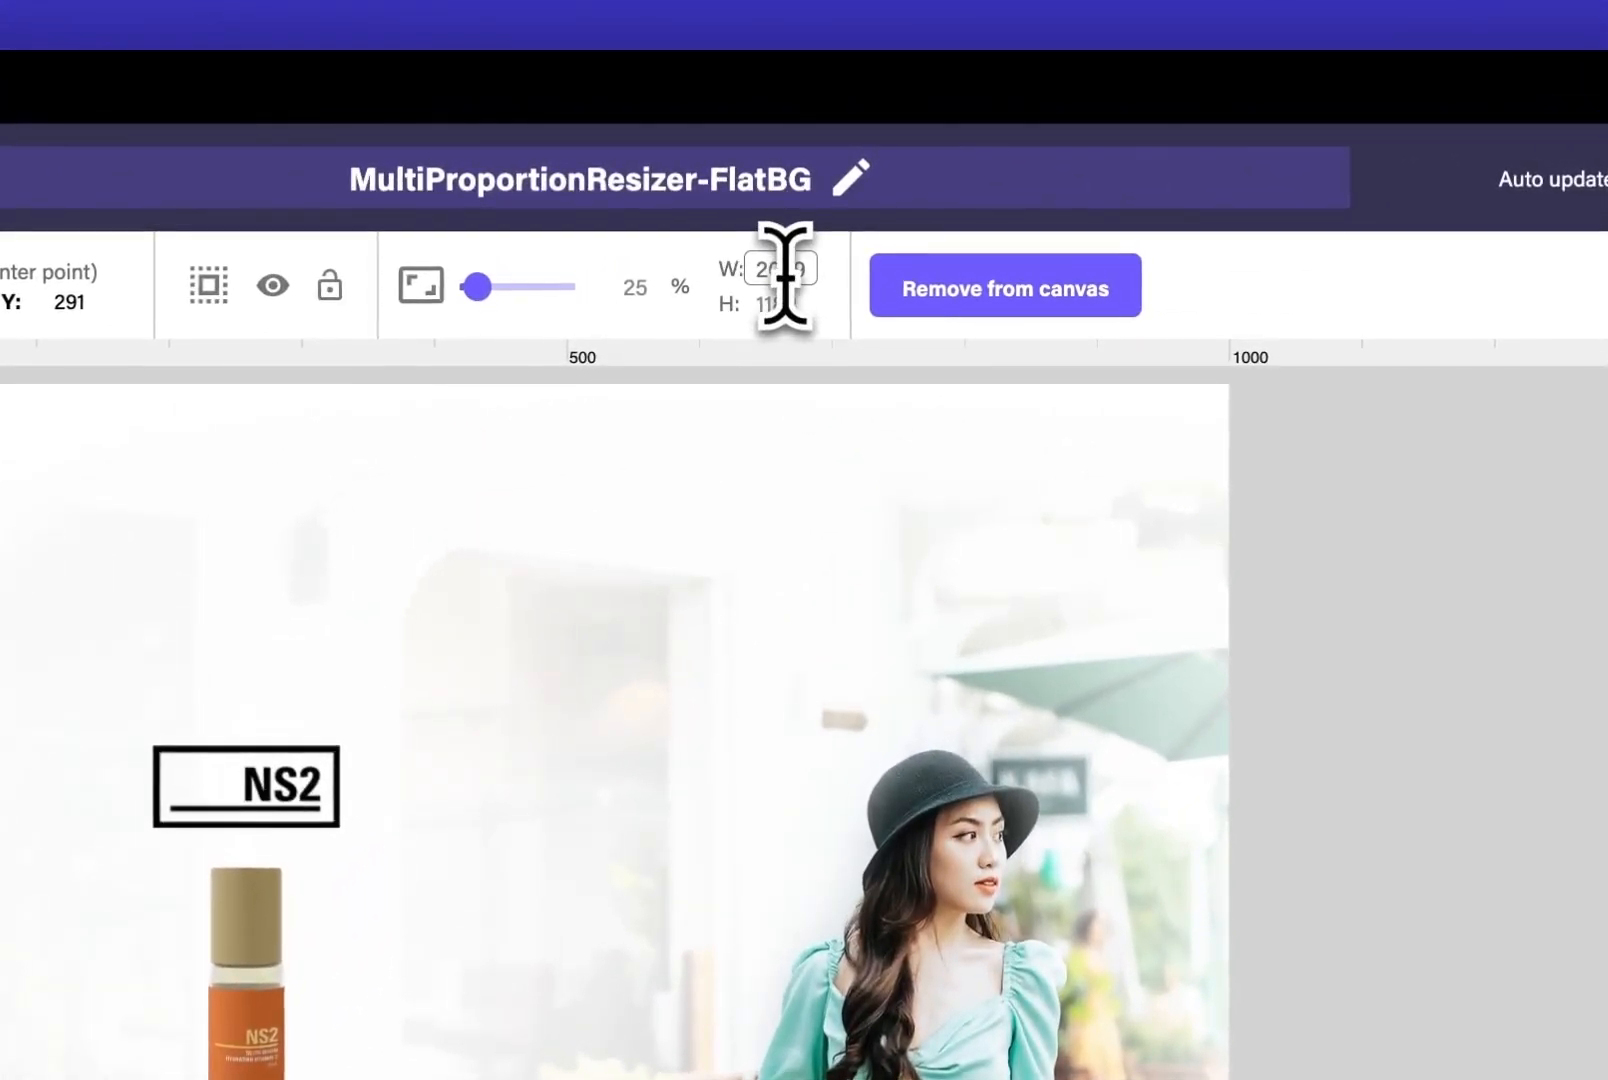
pyautogui.doubleClick(785, 269)
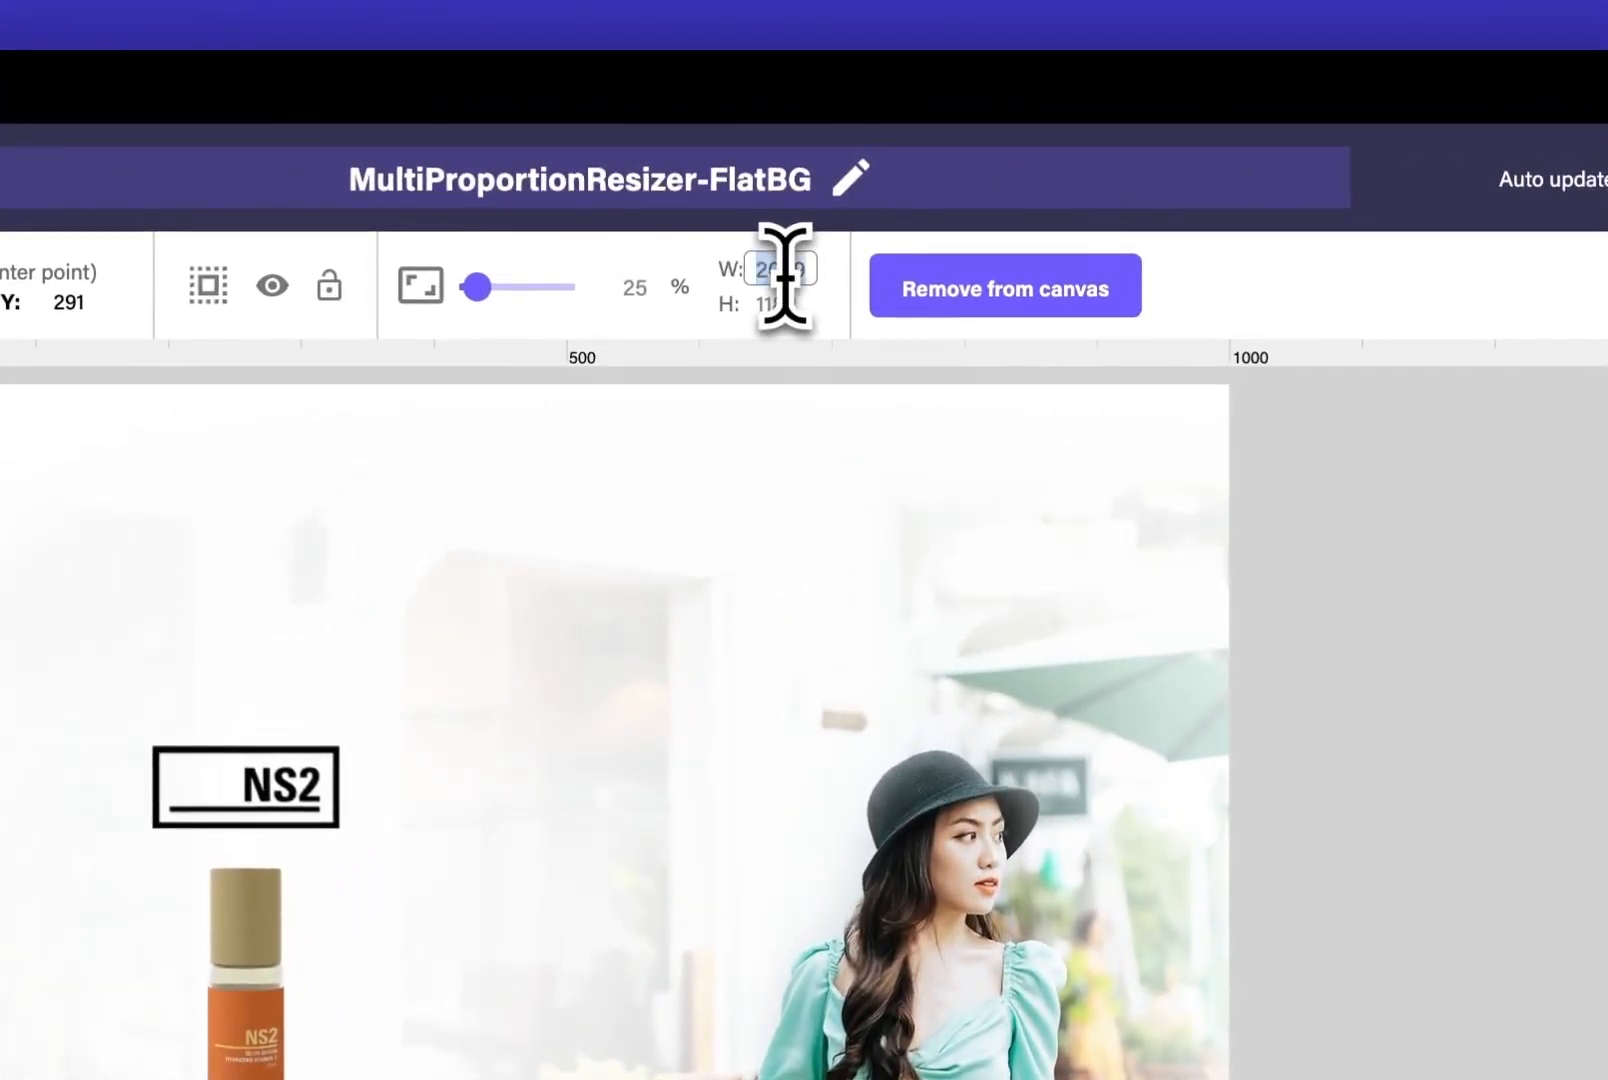
pyautogui.write('1000')
pyautogui.press('Tab')
pyautogui.write('10')
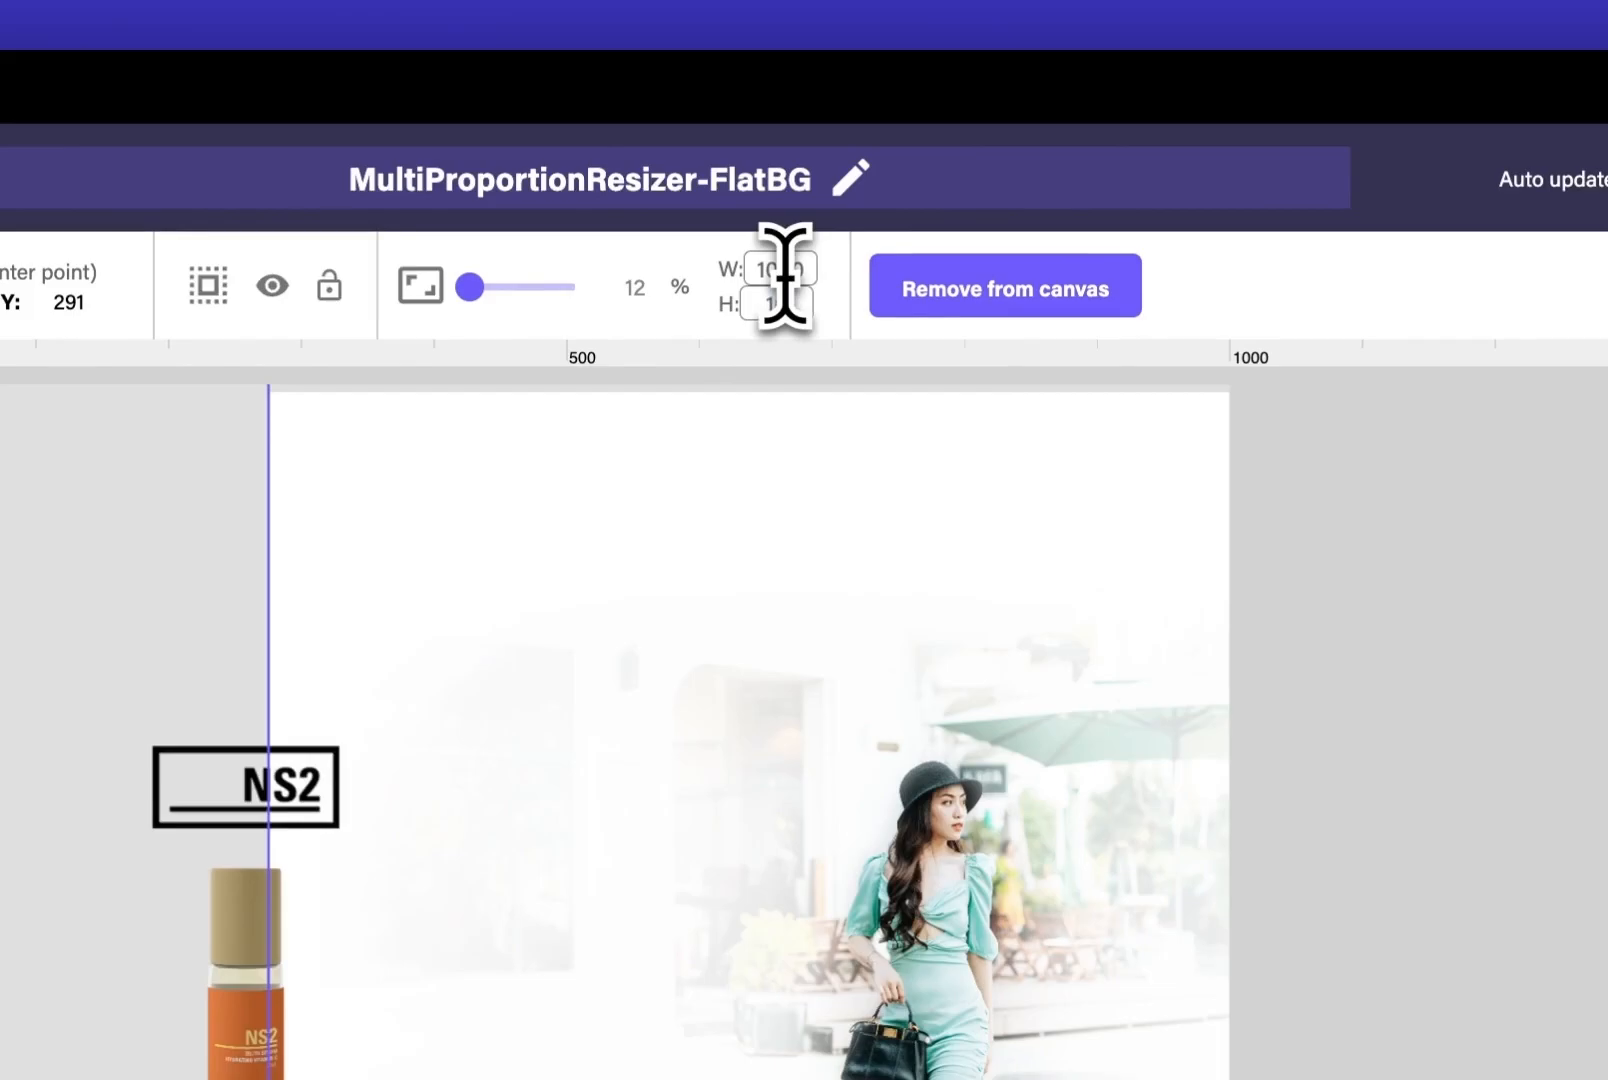
pyautogui.write('00')
pyautogui.press('Return')
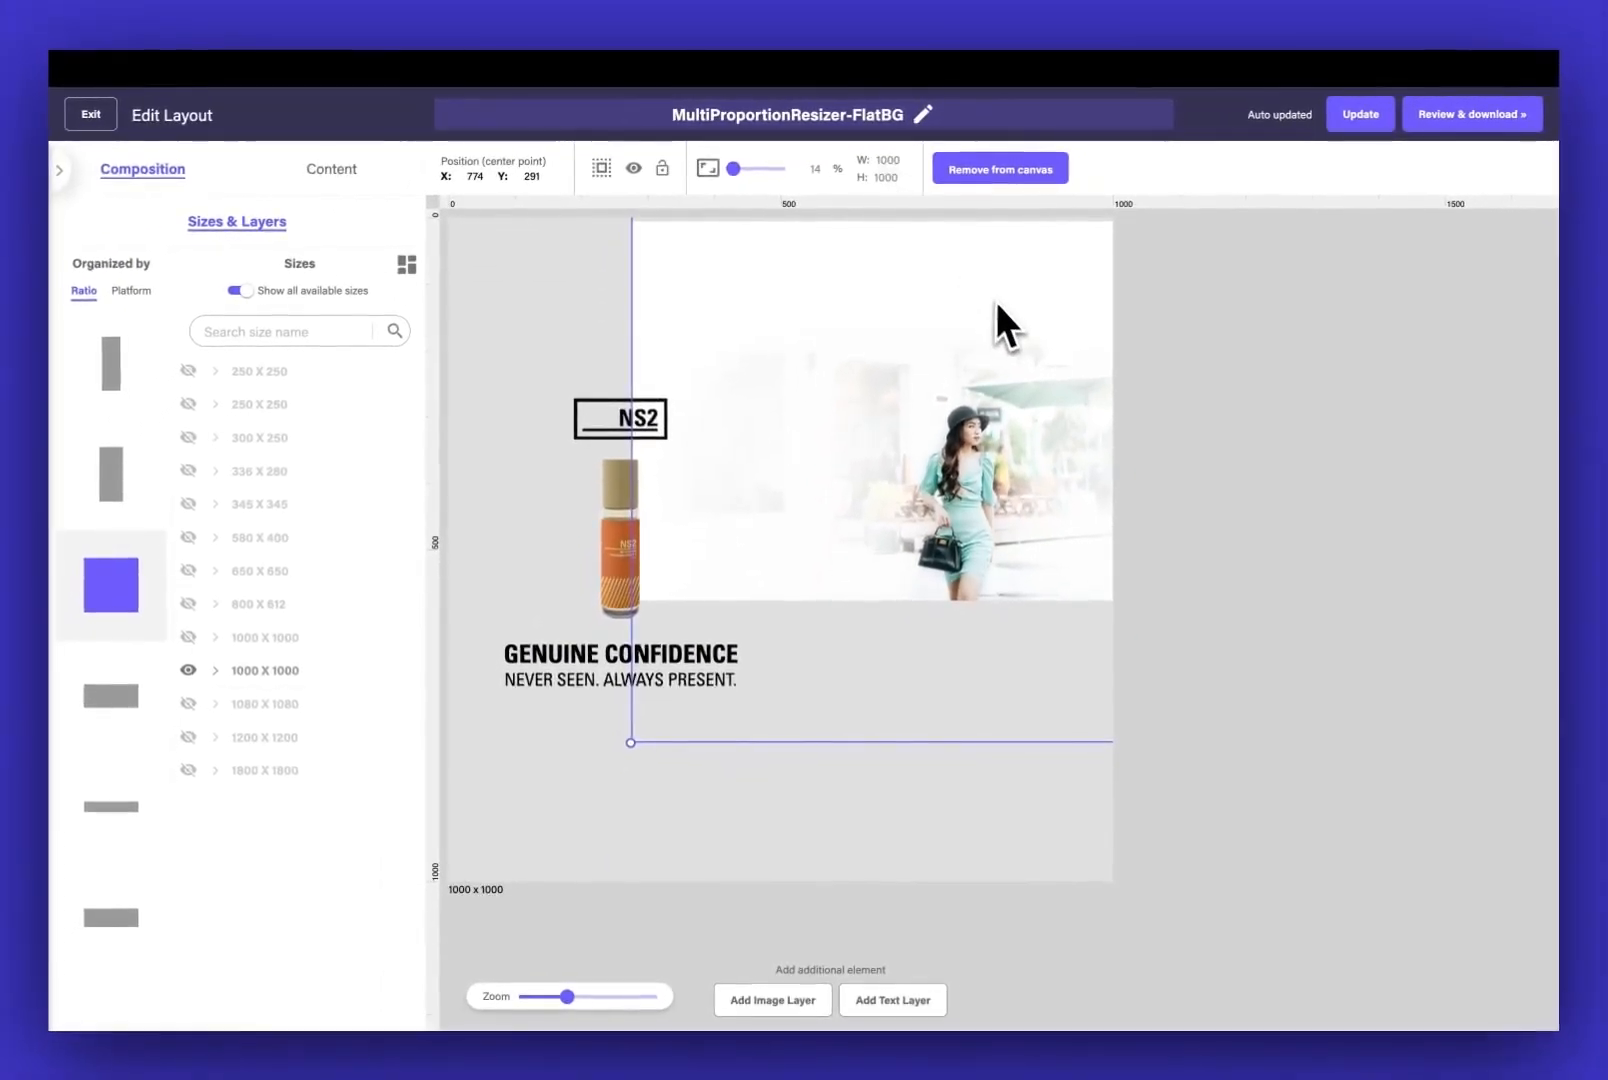
pyautogui.moveTo(1001, 307); pyautogui.dragTo(839, 463)
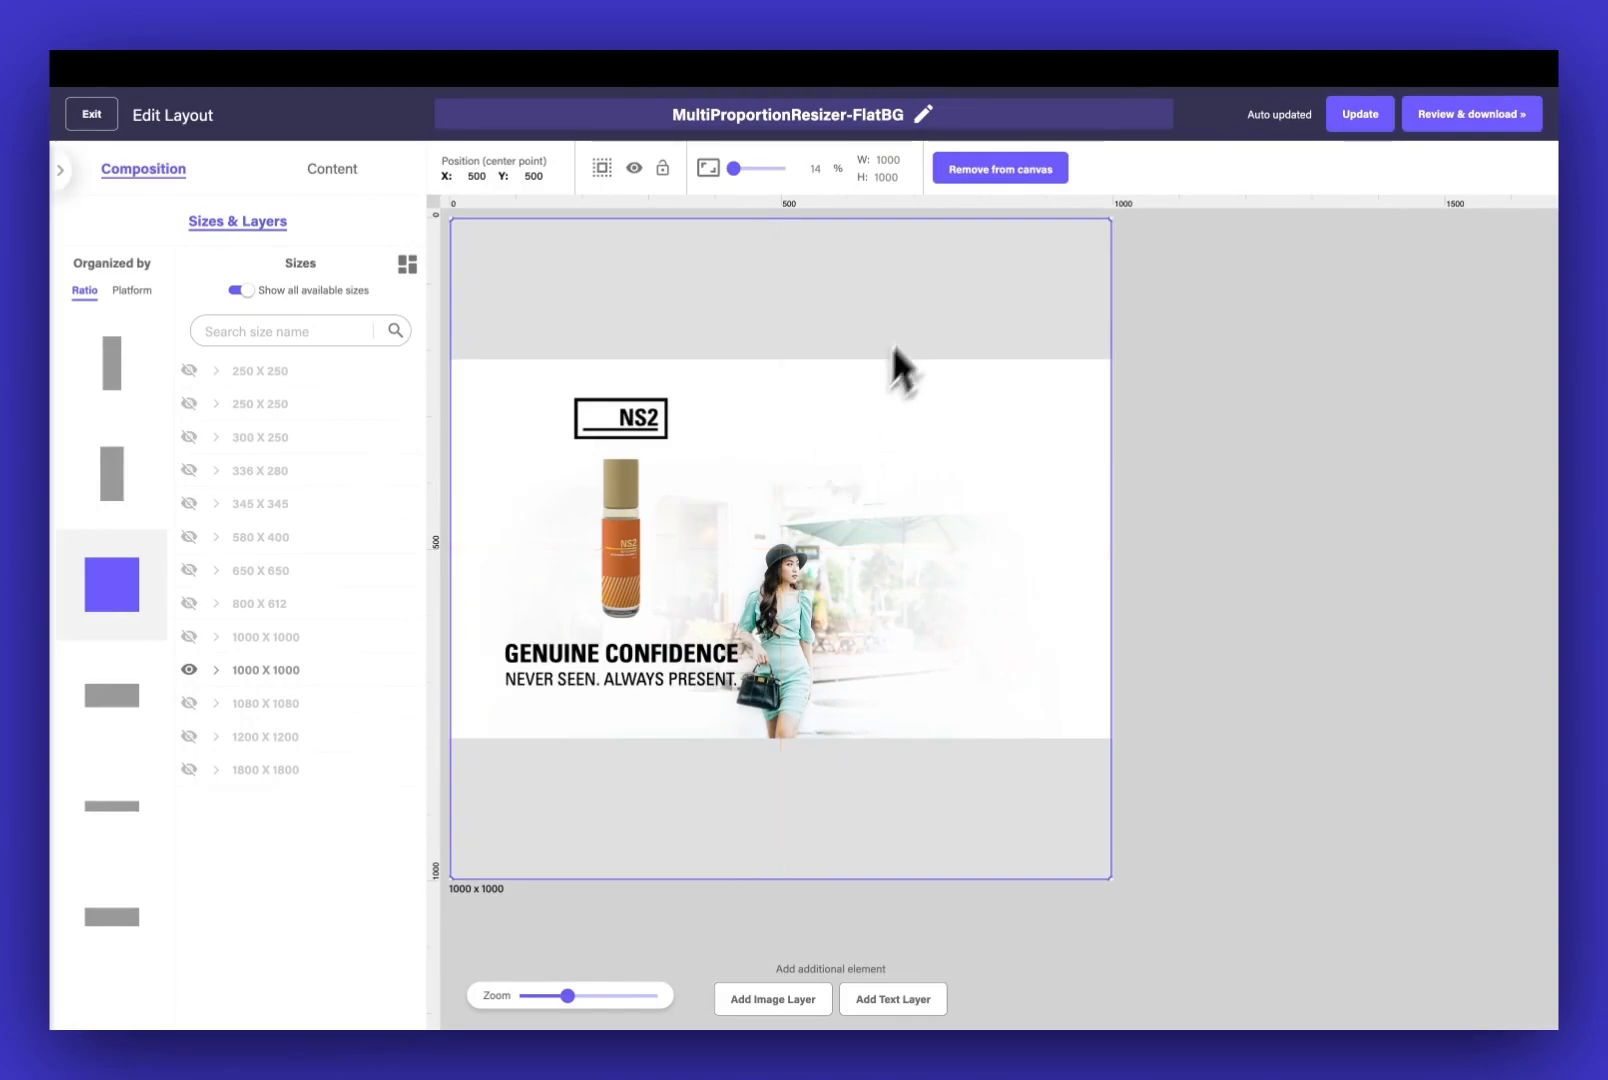
# Scale up the background picture to more than 50% and shift it inside its frame so the woman clears the headline text
pyautogui.moveTo(734, 168); pyautogui.dragTo(743, 168)
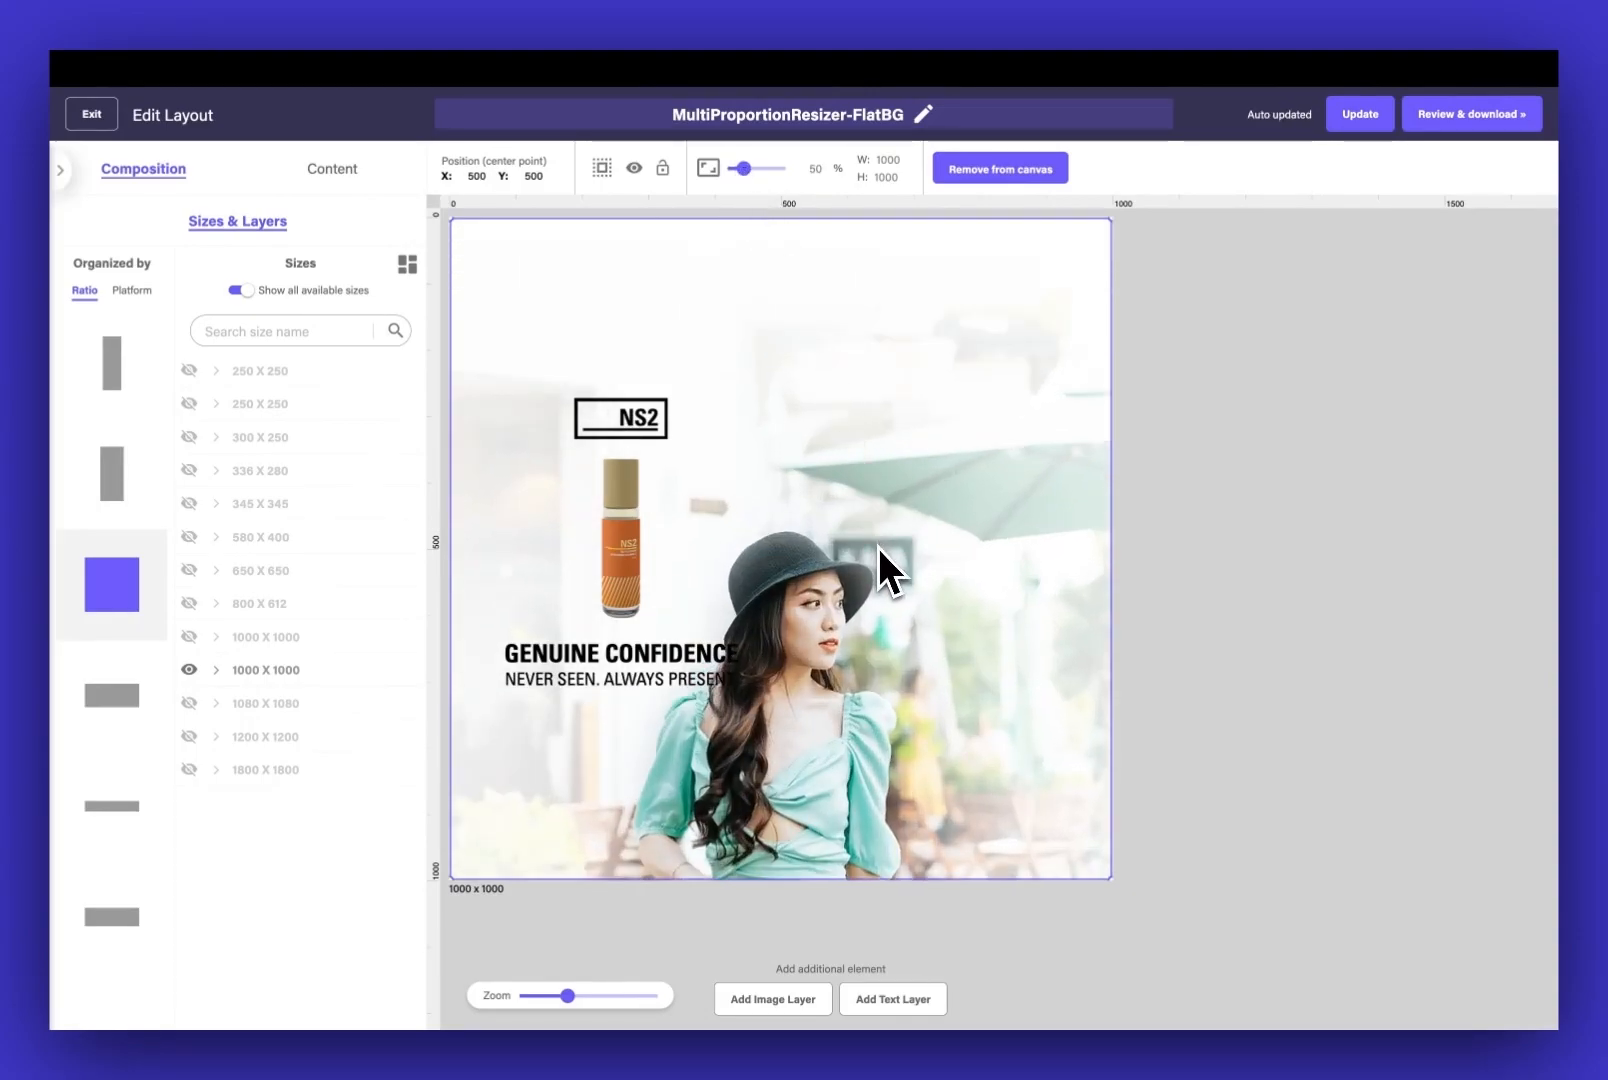
pyautogui.moveTo(878, 546); pyautogui.dragTo(962, 410)
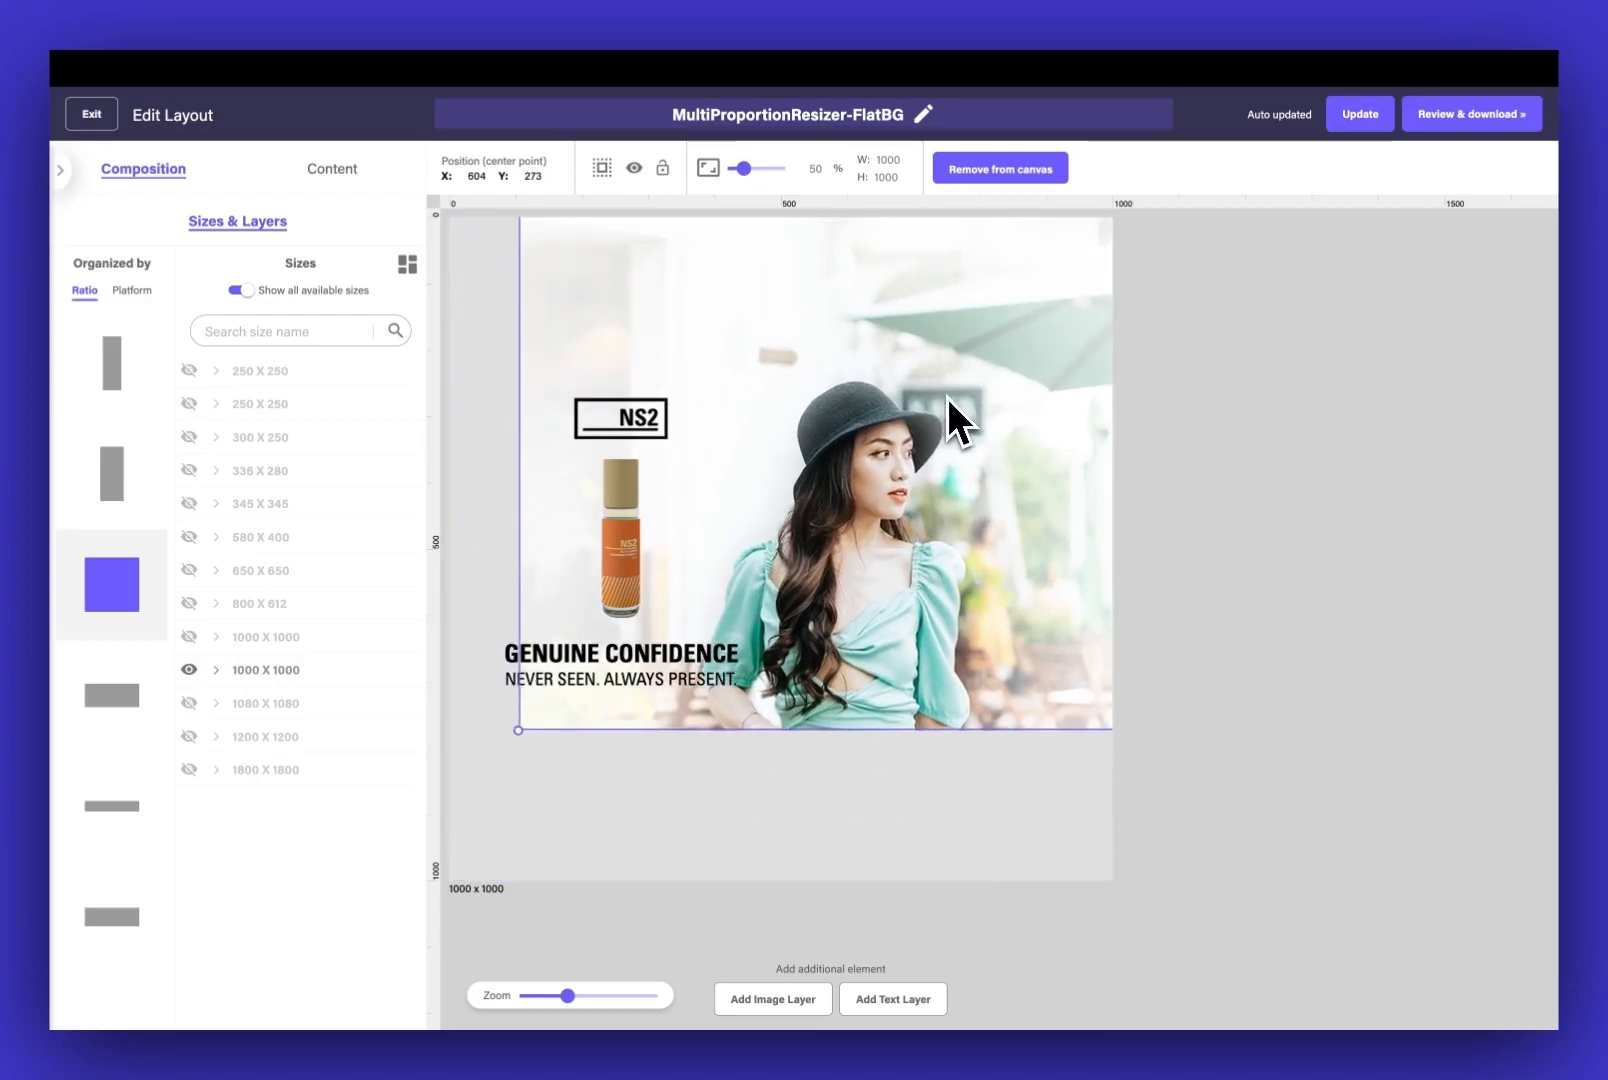
pyautogui.press('super+z')
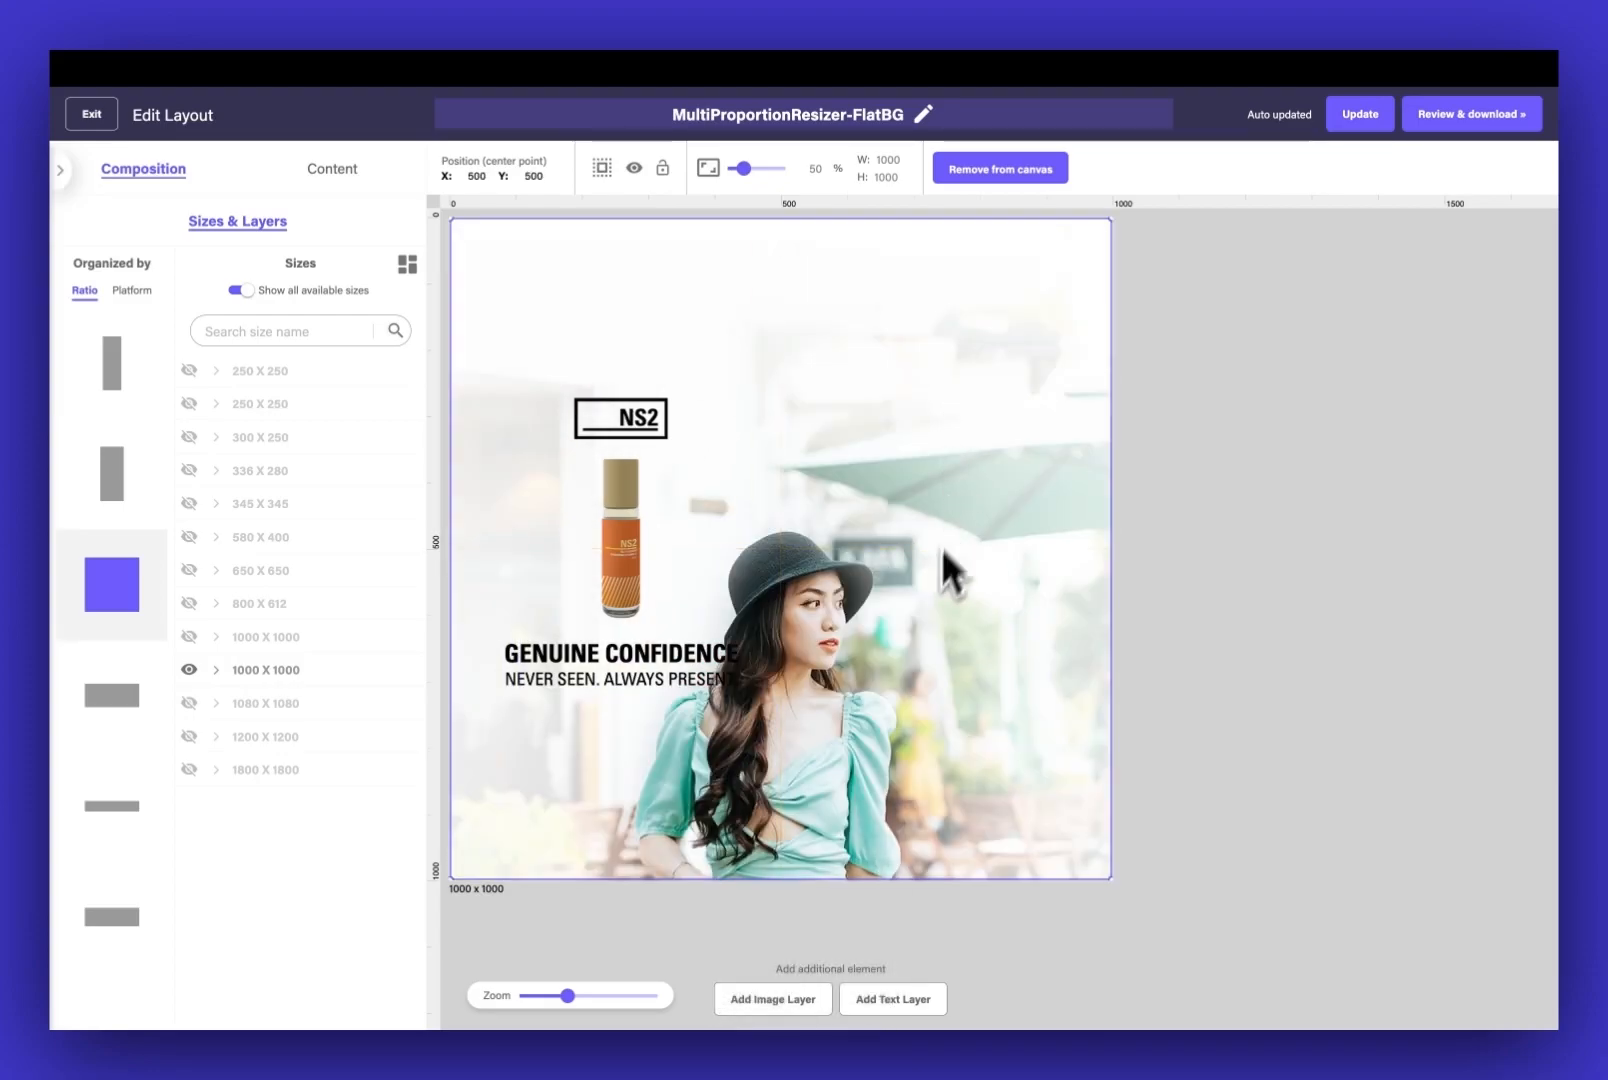
pyautogui.moveTo(890, 714); pyautogui.dragTo(1026, 459)
pyautogui.moveTo(744, 168); pyautogui.dragTo(749, 168)
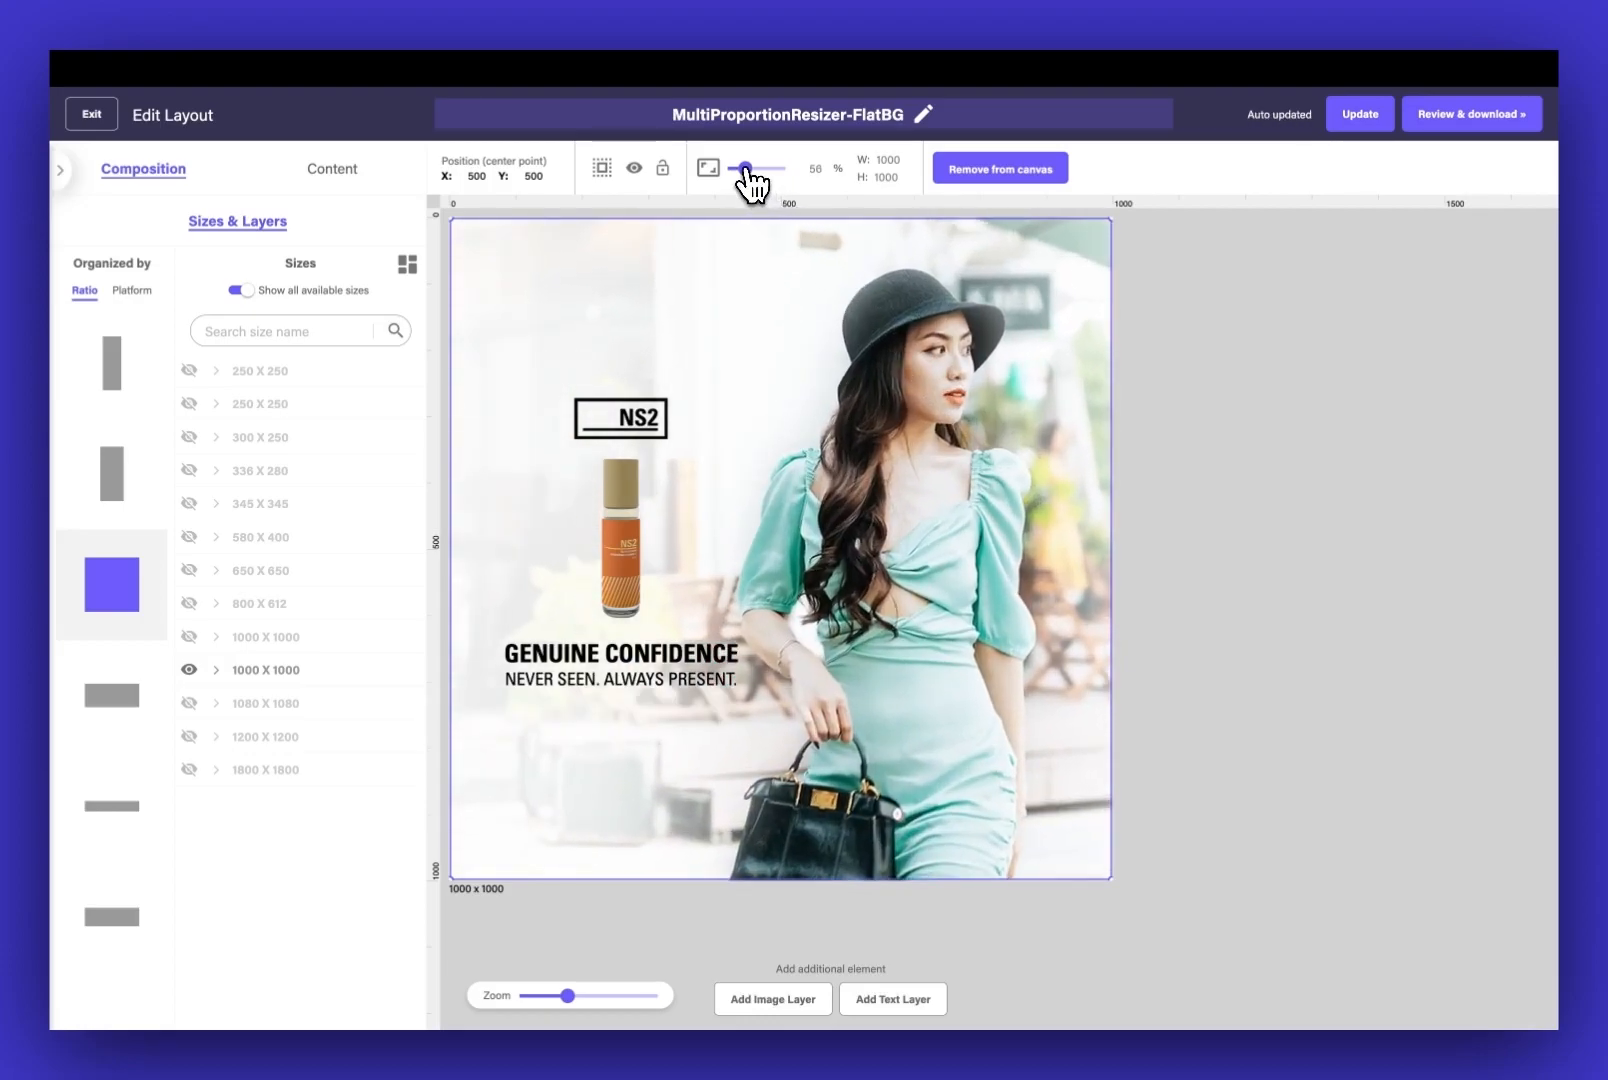
# Enlarge the brand logo and the primary product image, and move both up above the headline
pyautogui.click(649, 415)
pyautogui.moveTo(574, 397); pyautogui.dragTo(625, 309)
pyautogui.click(610, 484)
pyautogui.moveTo(601, 459); pyautogui.dragTo(559, 364)
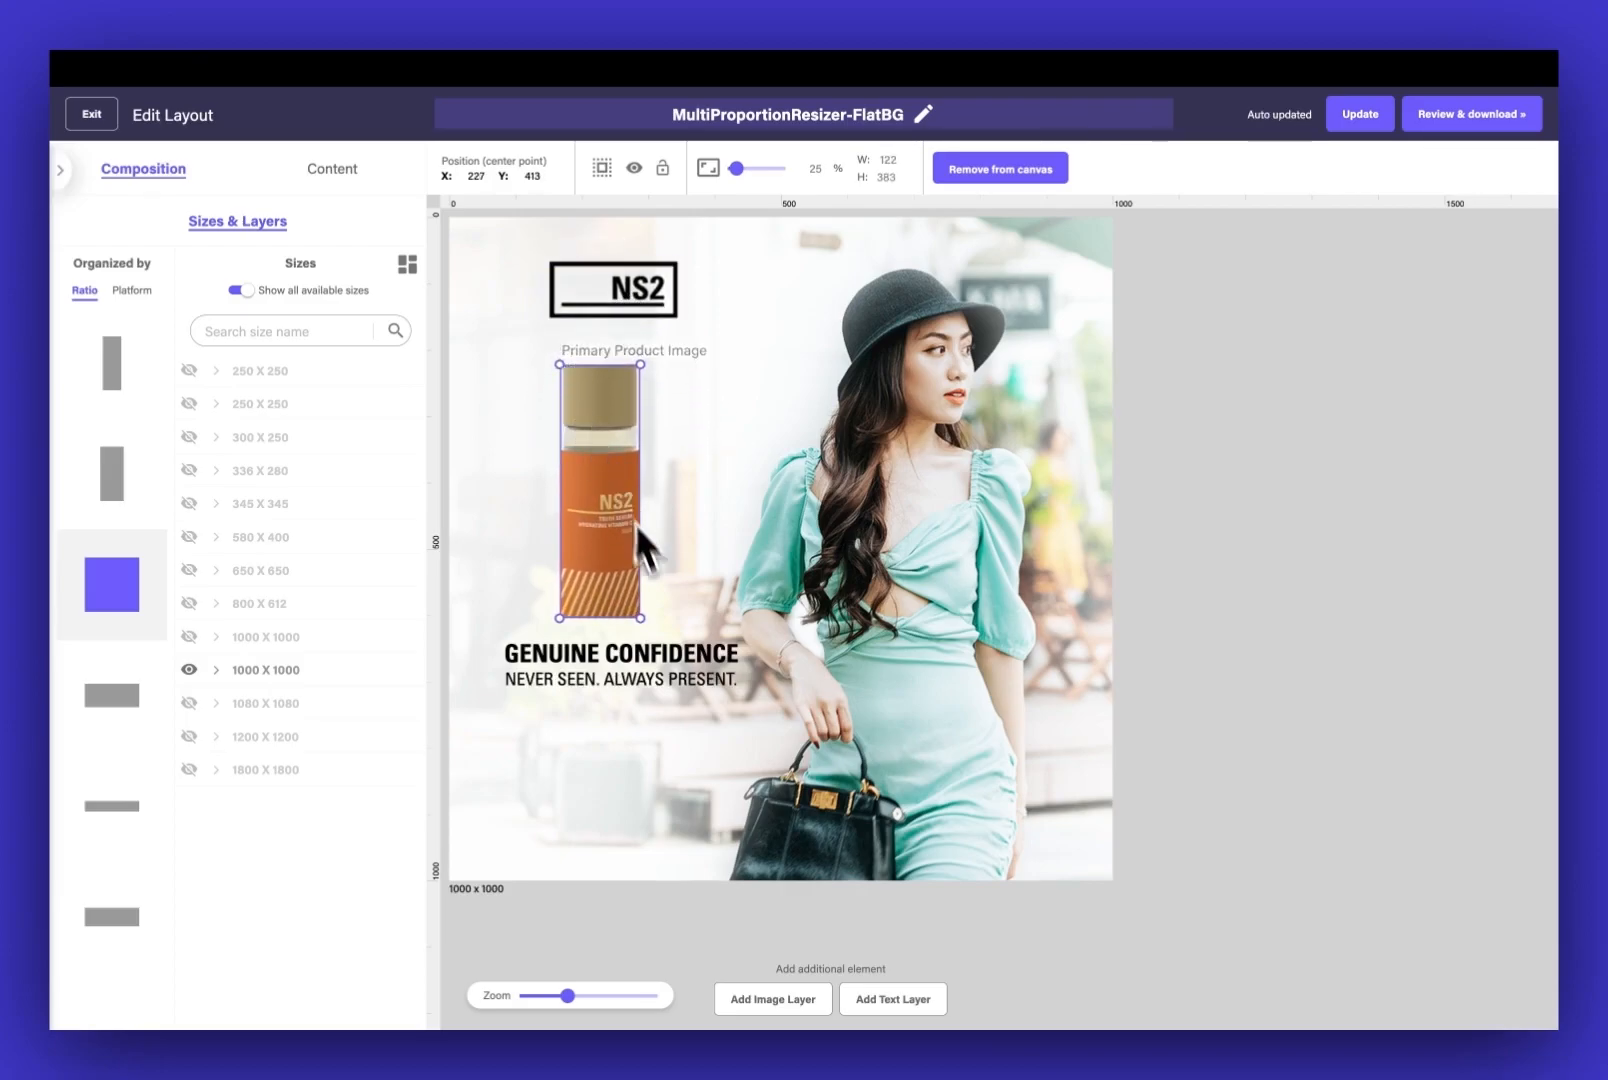
pyautogui.moveTo(624, 486); pyautogui.dragTo(617, 467)
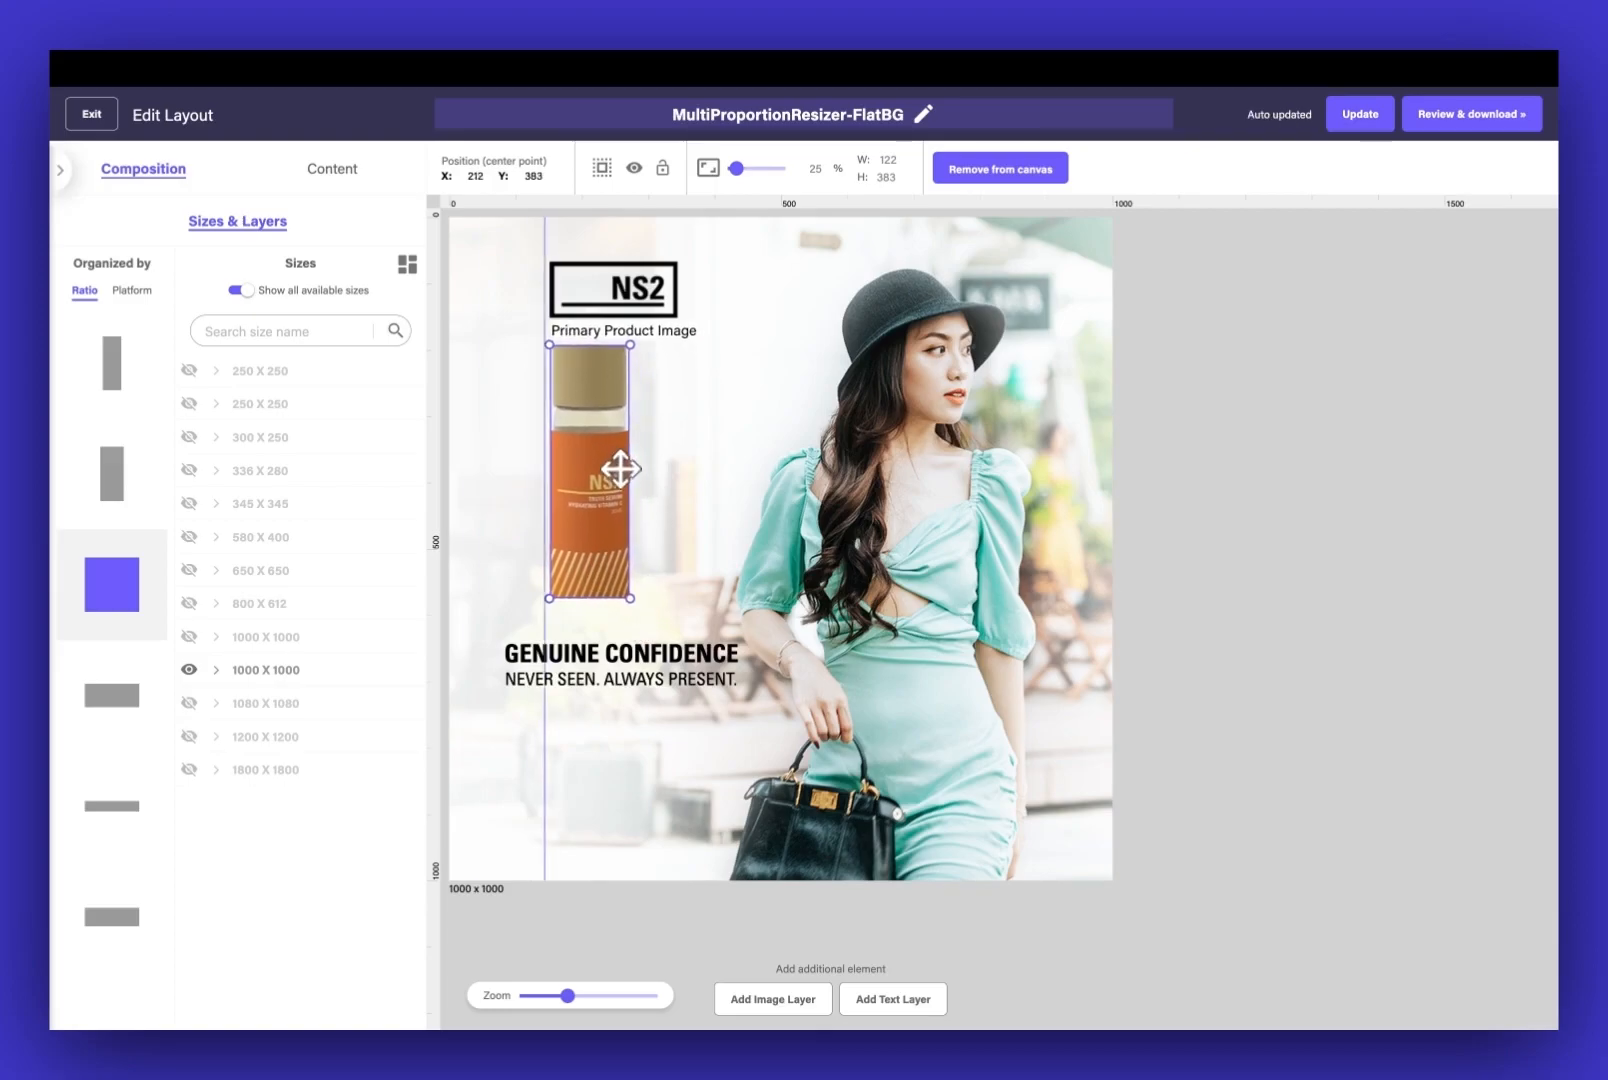
# Widen the product image frame to about 243 x 399, move it below the logo and fit the whole bottle inside it
pyautogui.moveTo(630, 592); pyautogui.dragTo(710, 609)
pyautogui.moveTo(660, 541); pyautogui.dragTo(645, 544)
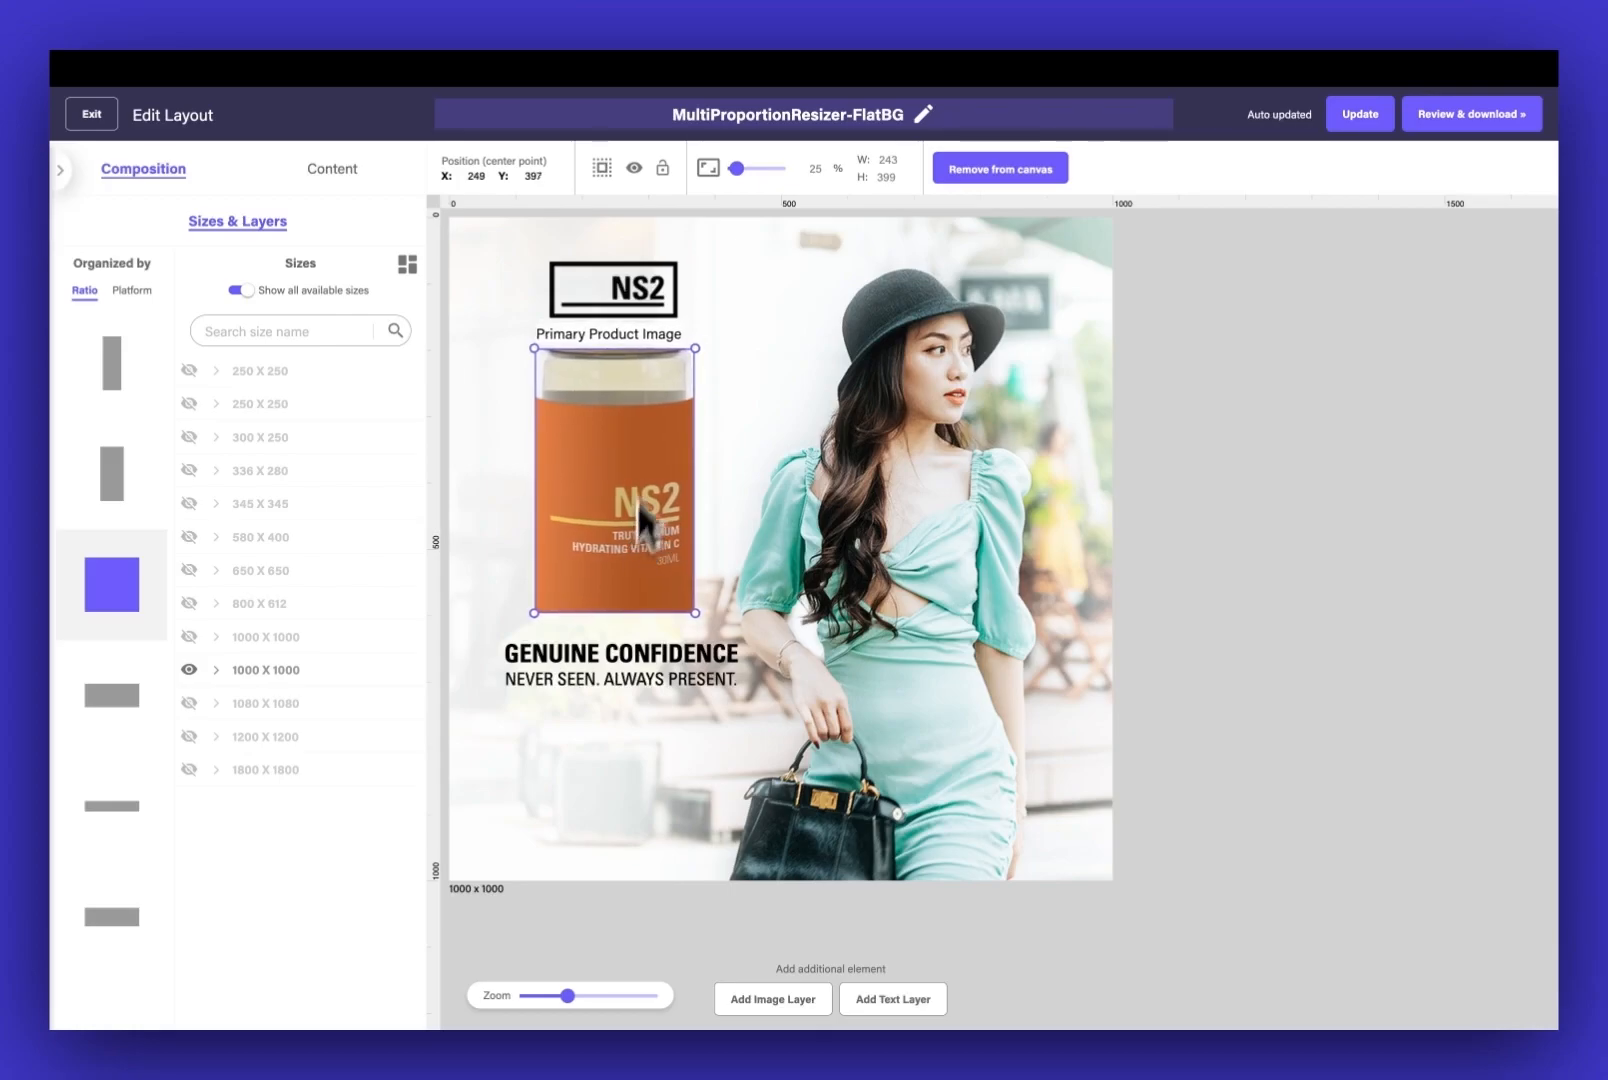
pyautogui.click(707, 172)
pyautogui.click(744, 214)
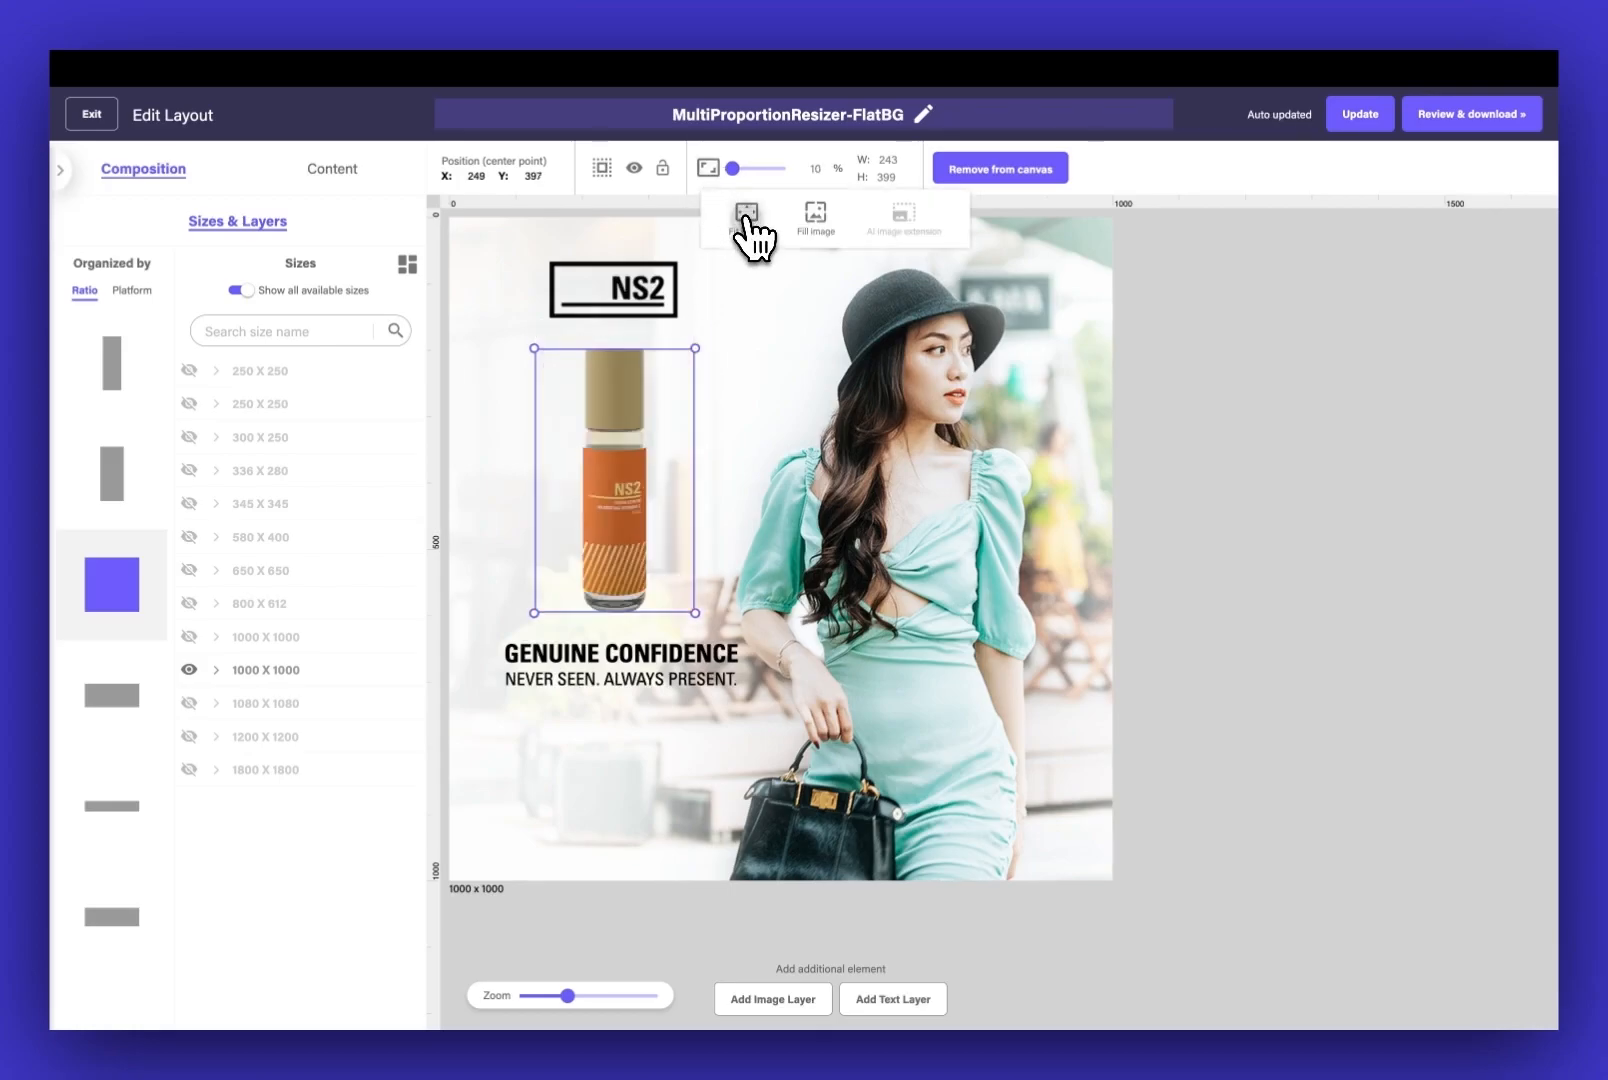
# Move the headline and description together further down the square layout, and lower the primary product image to about X 250, Y 425
pyautogui.click(601, 674)
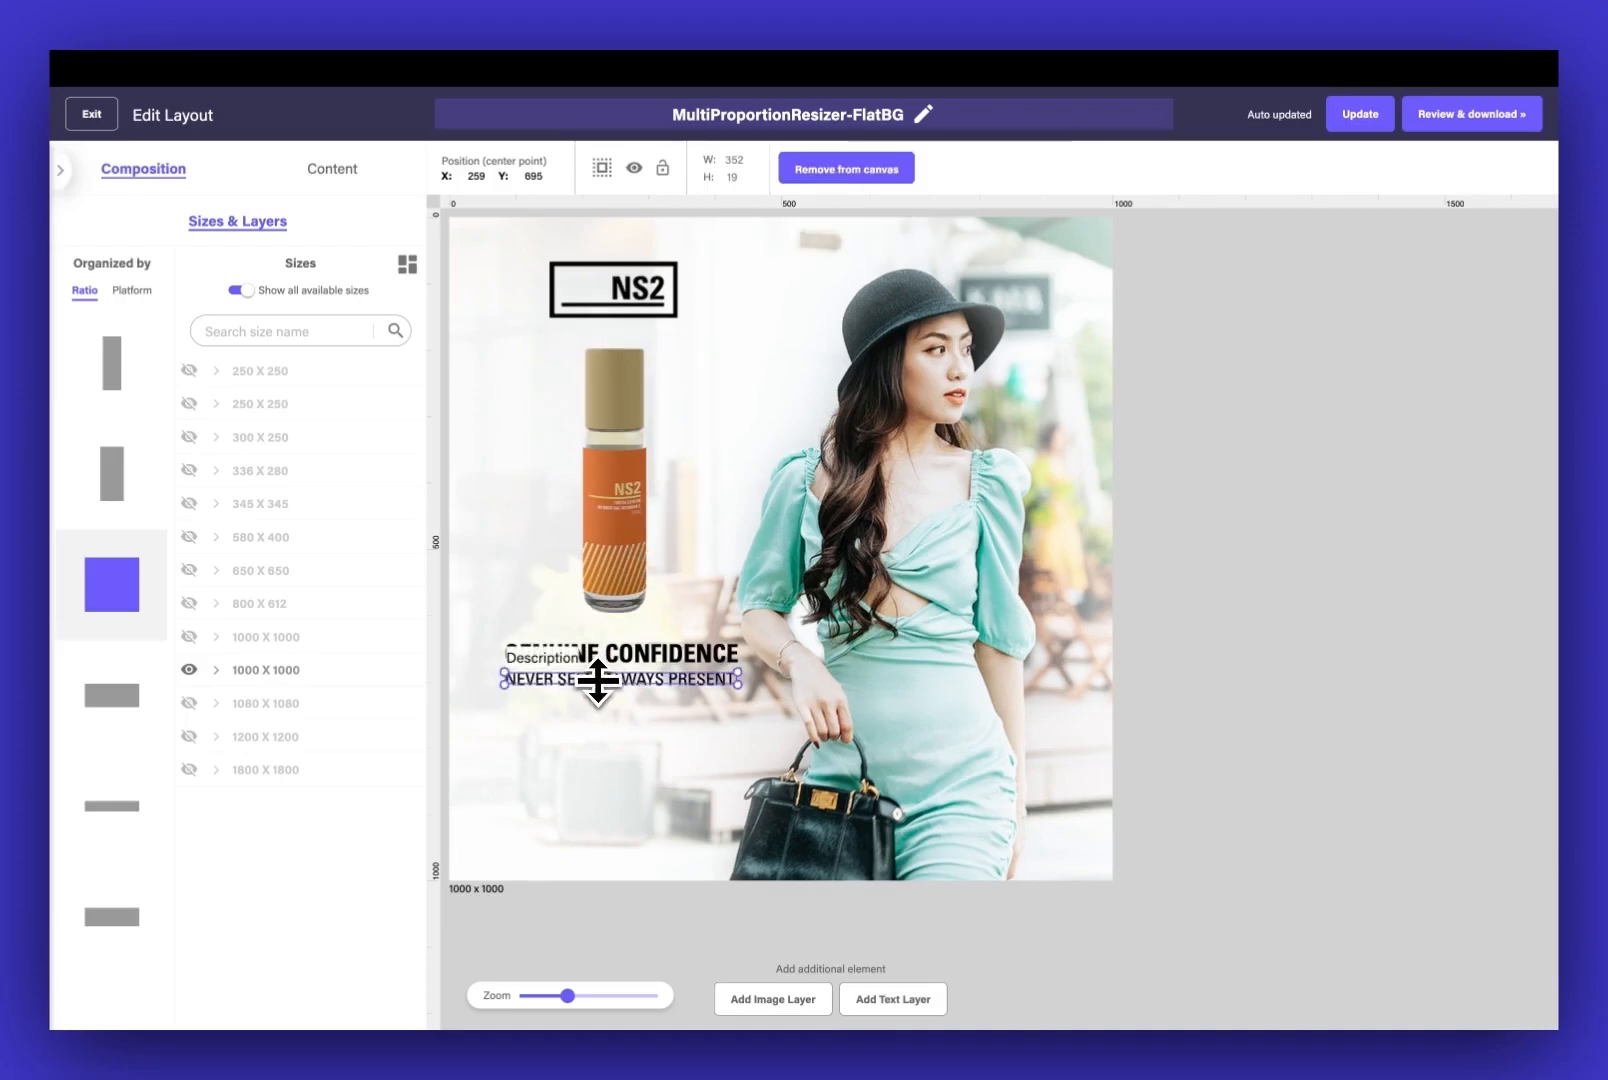
pyautogui.keyDown('shift'); pyautogui.click(604, 657); pyautogui.keyUp('shift')
pyautogui.moveTo(603, 655); pyautogui.dragTo(620, 716)
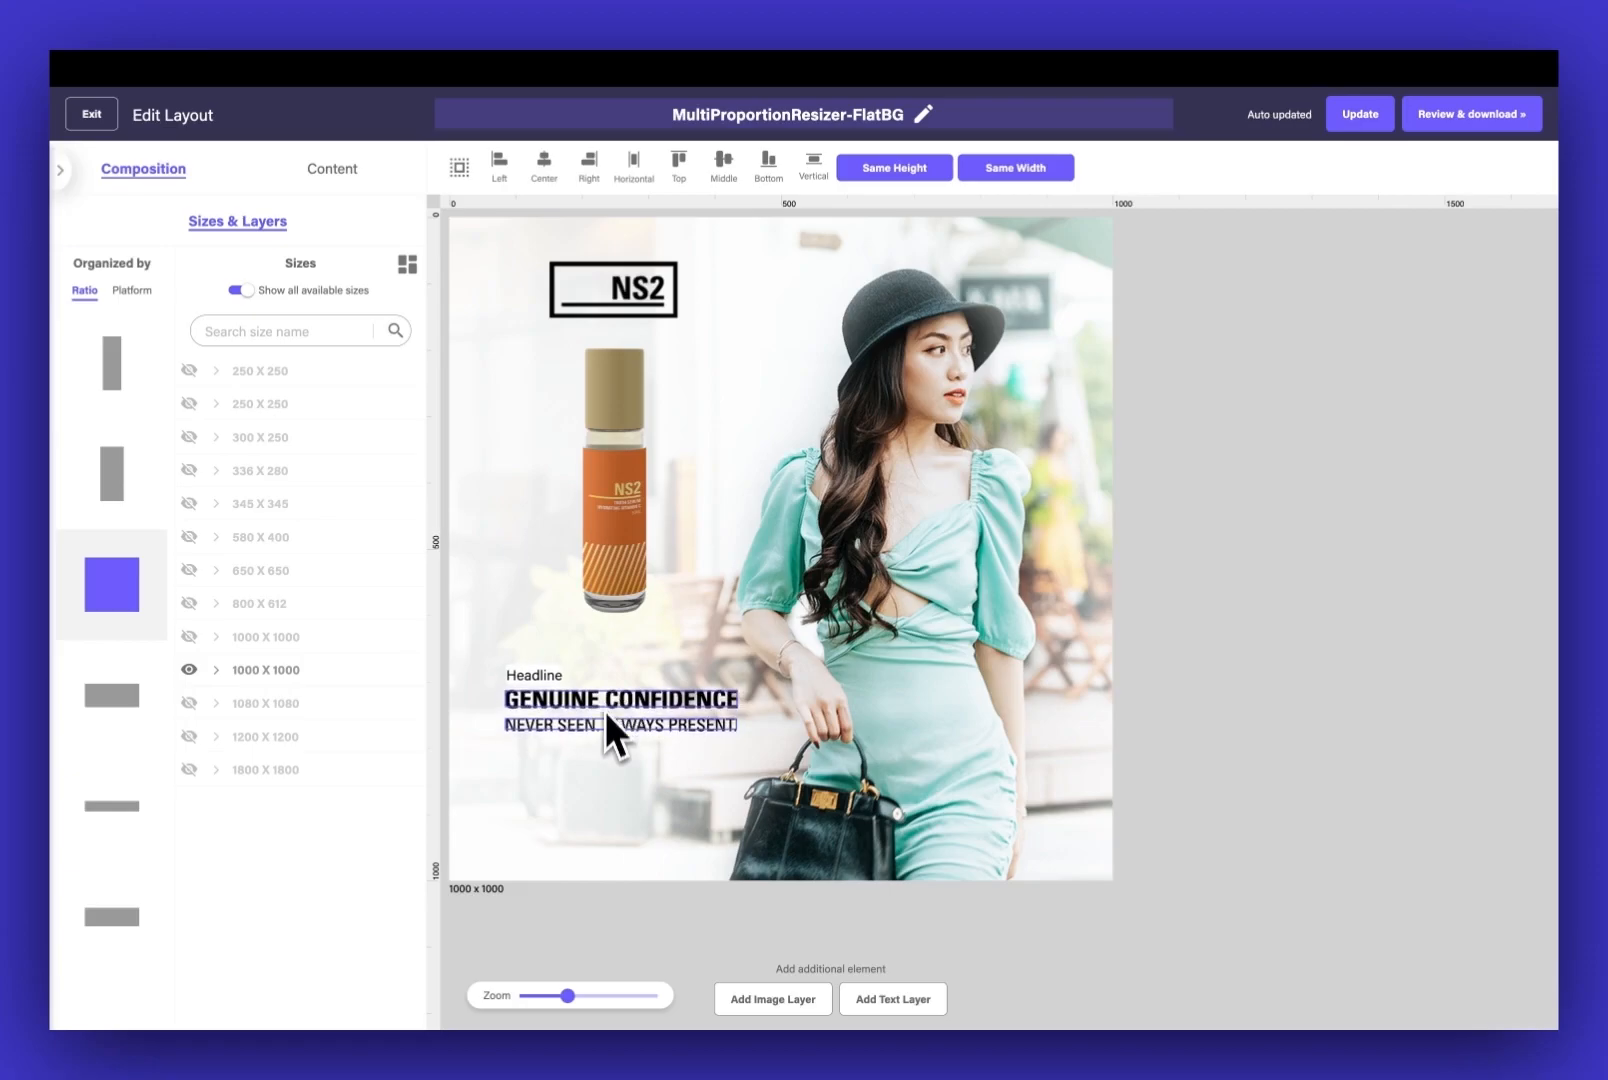
pyautogui.click(606, 826)
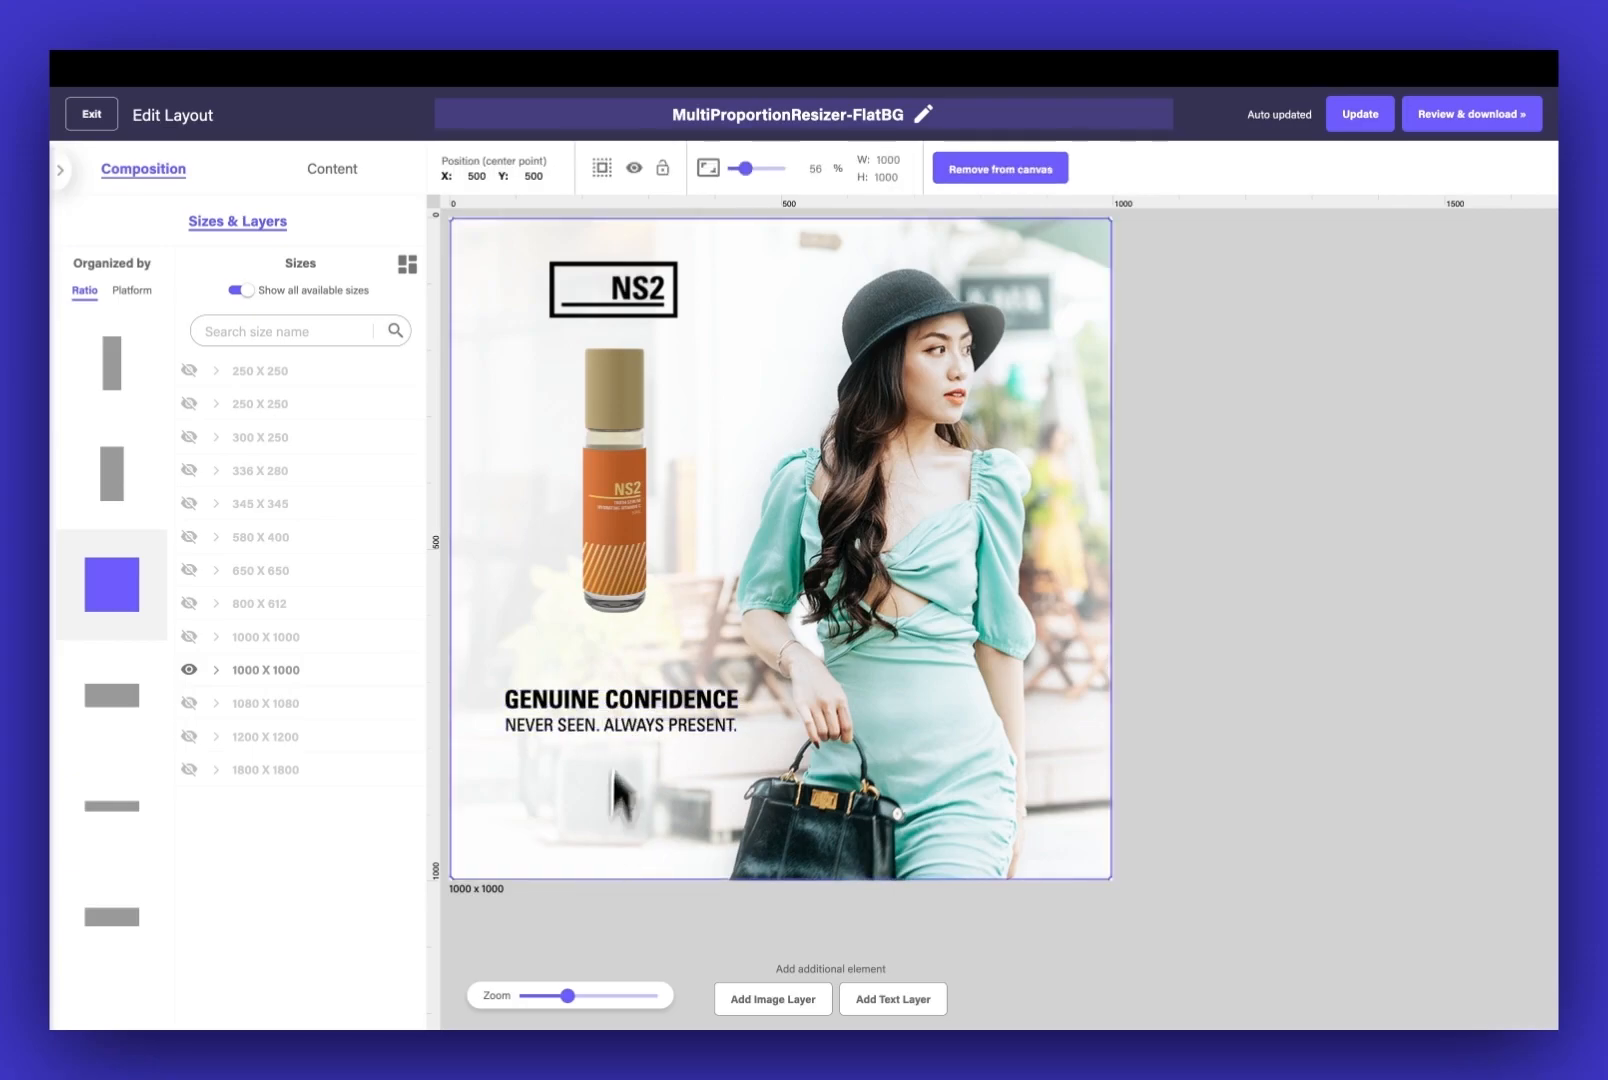
pyautogui.moveTo(634, 565); pyautogui.dragTo(650, 596)
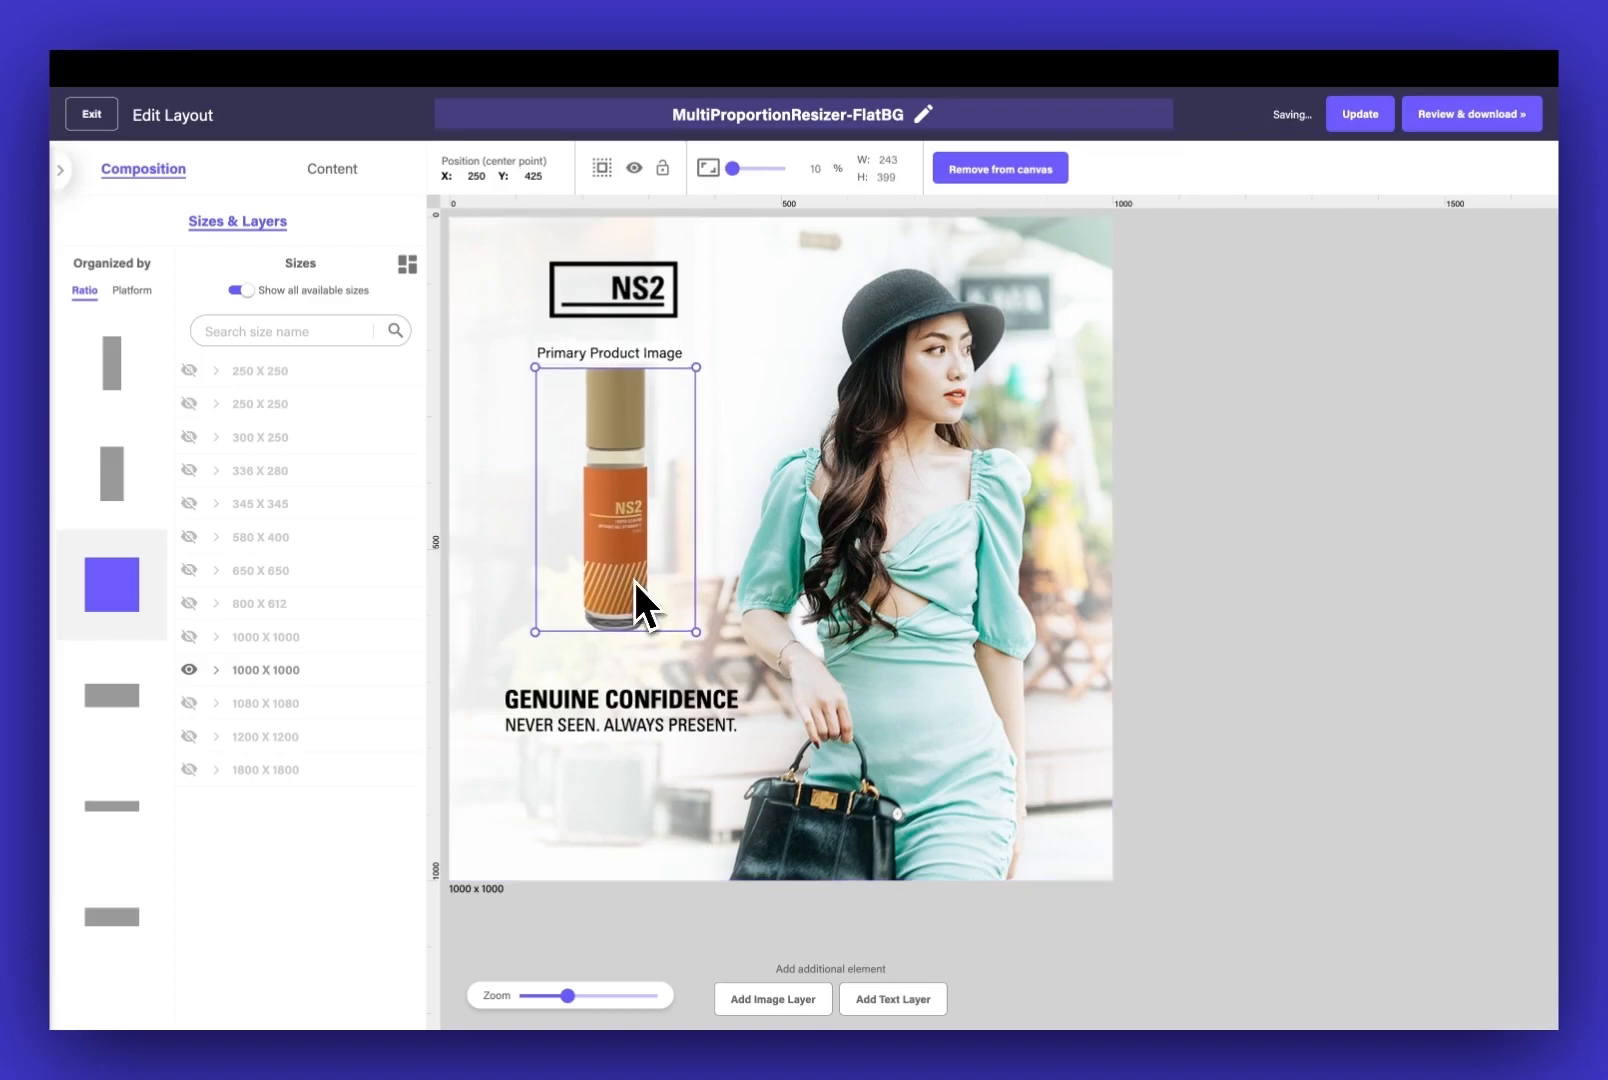
# Align the headline, description, product image and brand logo of the square layout on a common vertical centre line
pyautogui.click(629, 700)
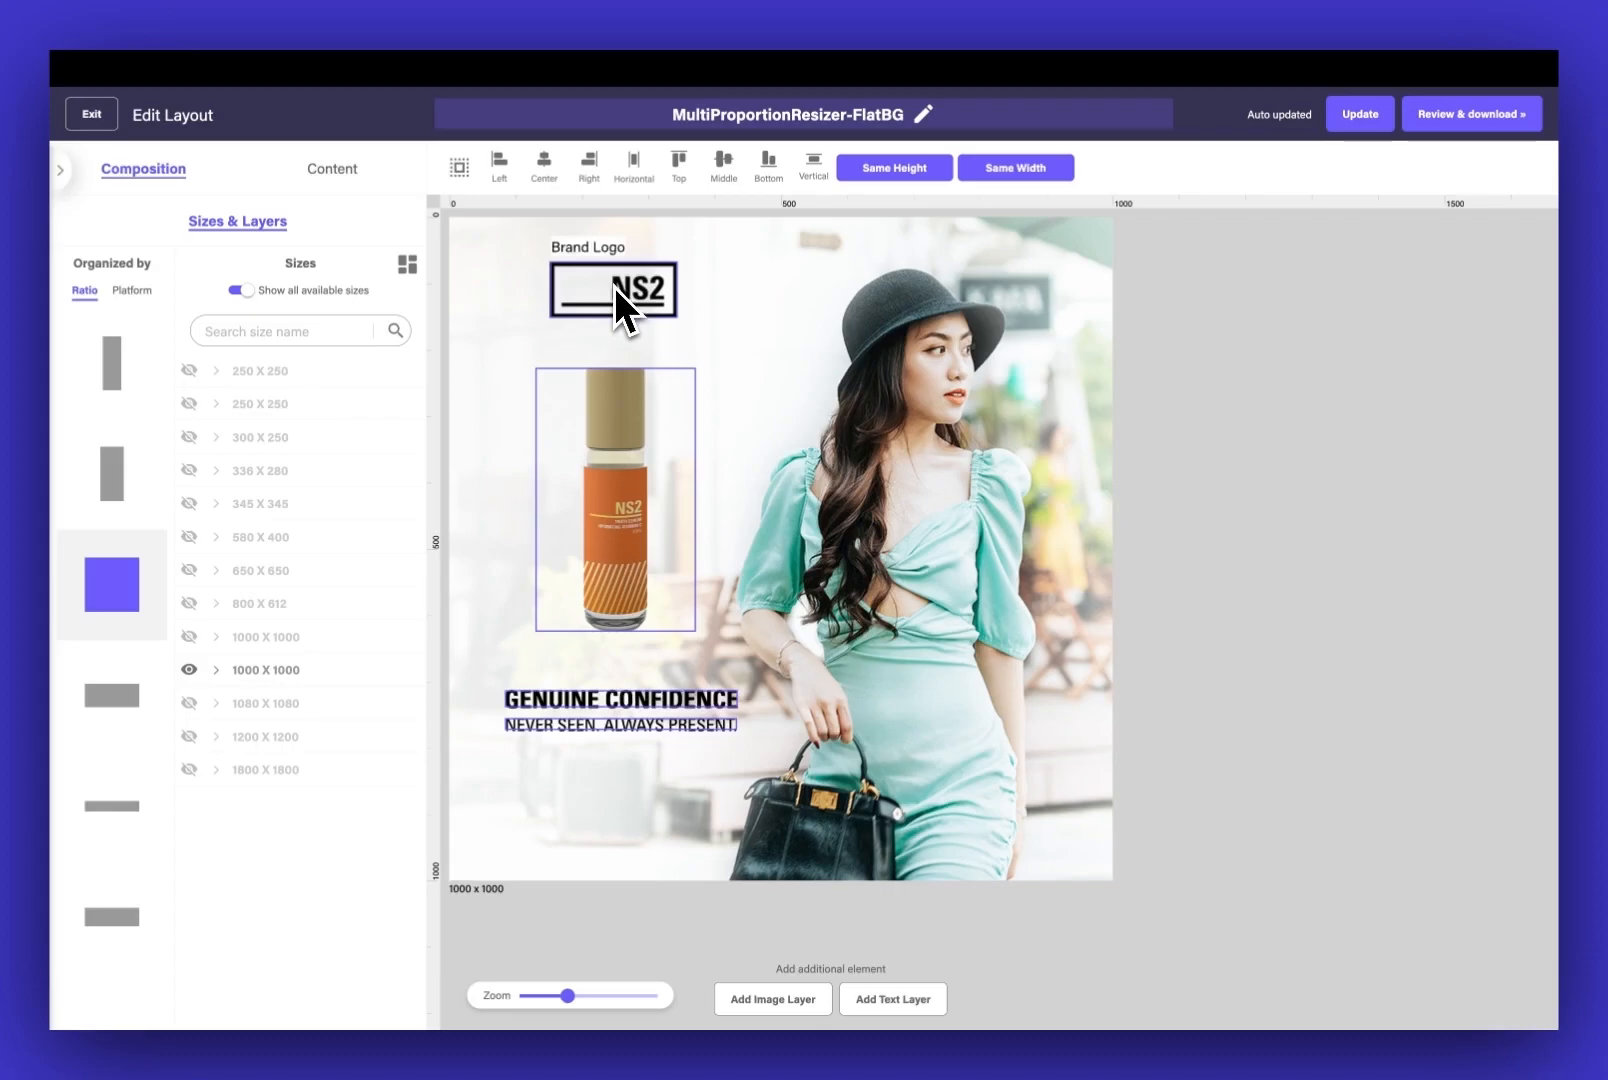
pyautogui.click(545, 160)
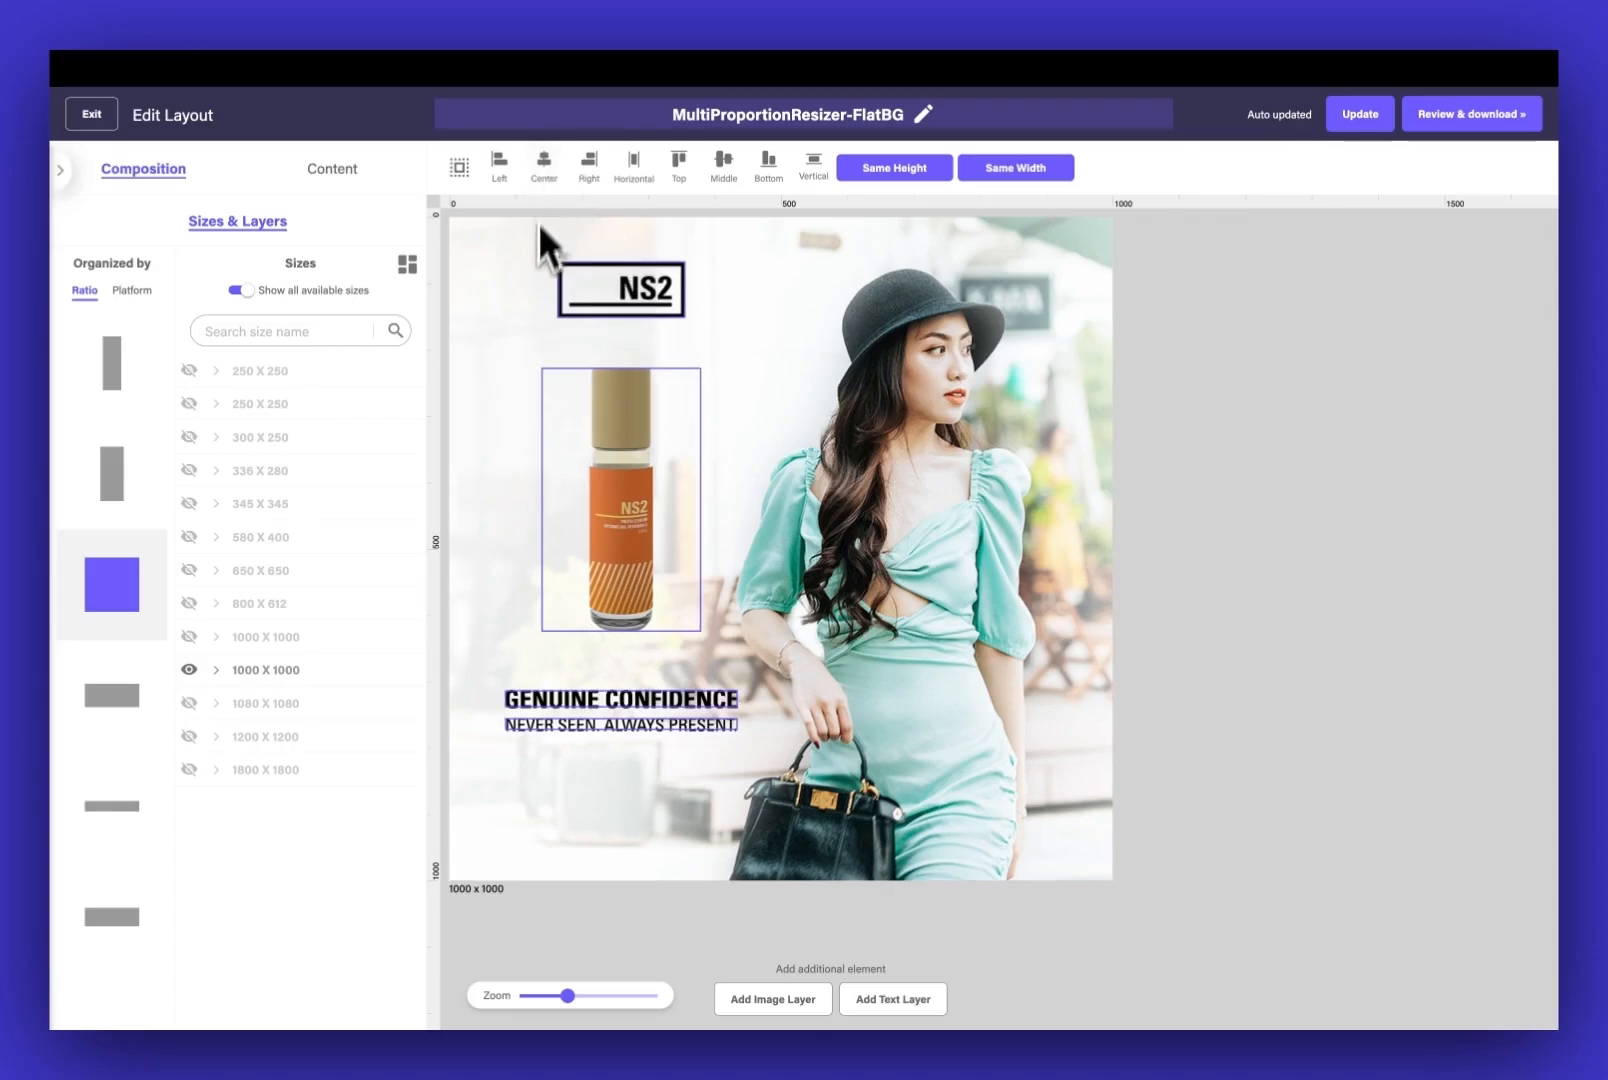
pyautogui.click(534, 285)
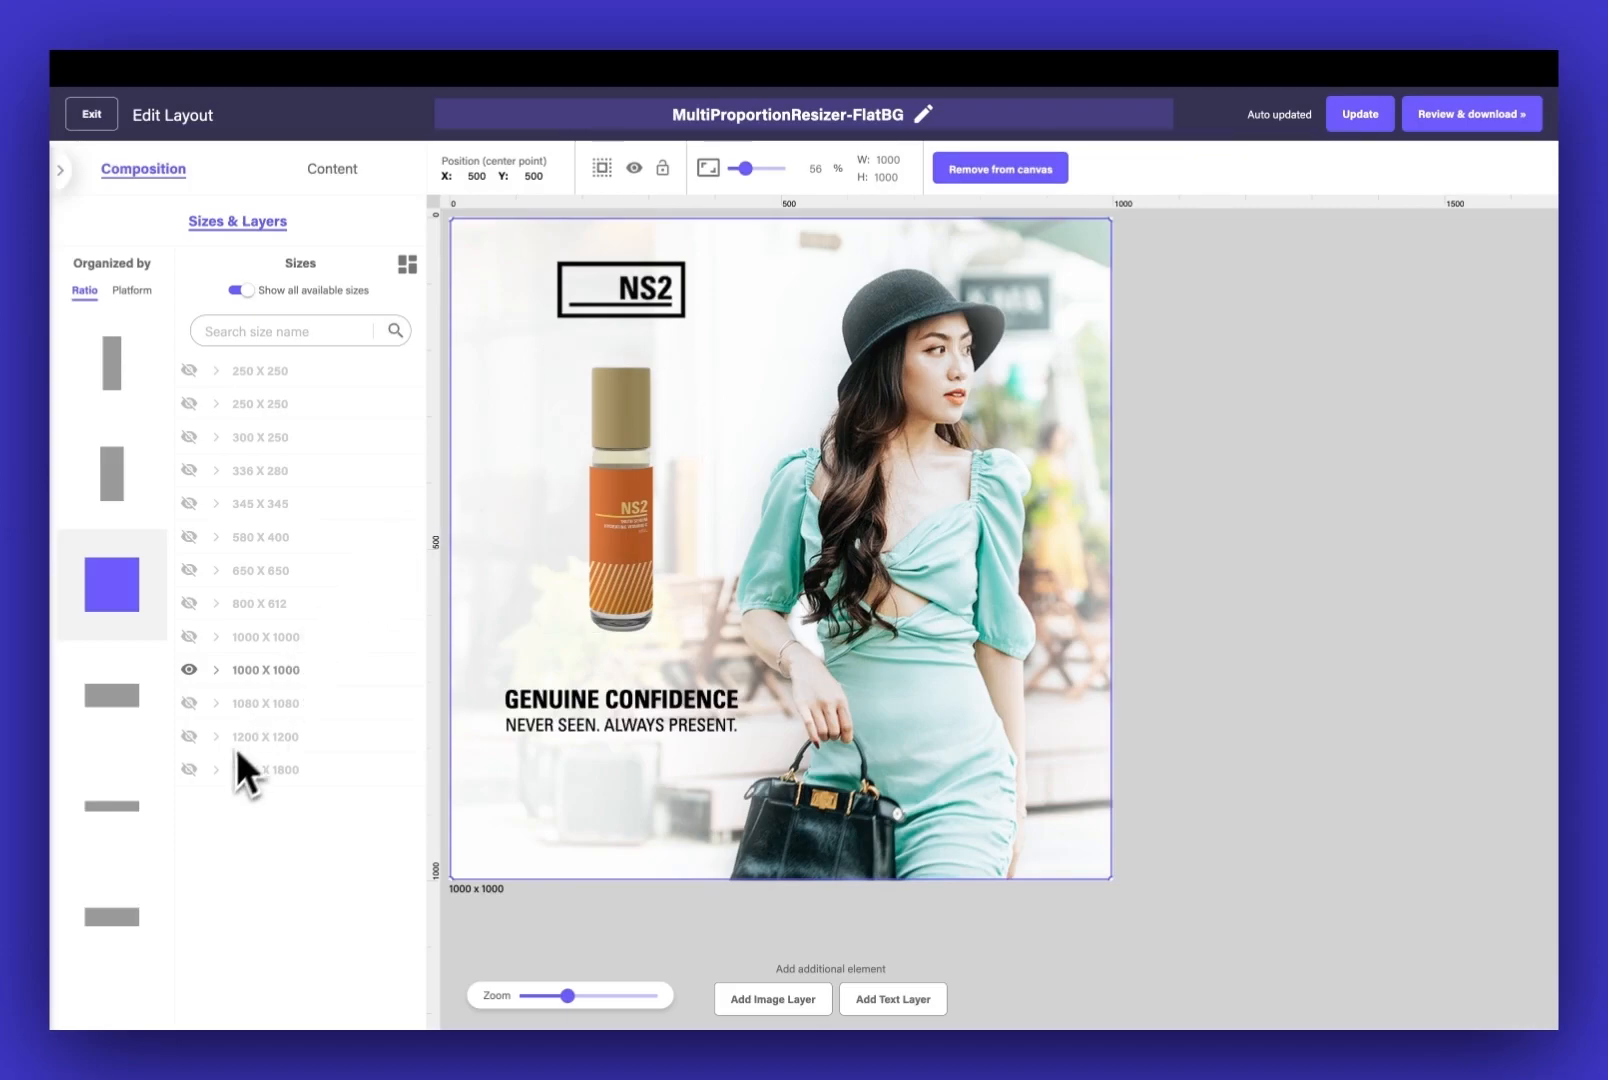
# Show the 1800 x 1800, 1200 x 1200, 650 x 650, 300 x 250 and second-listed 250 x 250 sizes beside the square layout
pyautogui.click(189, 770)
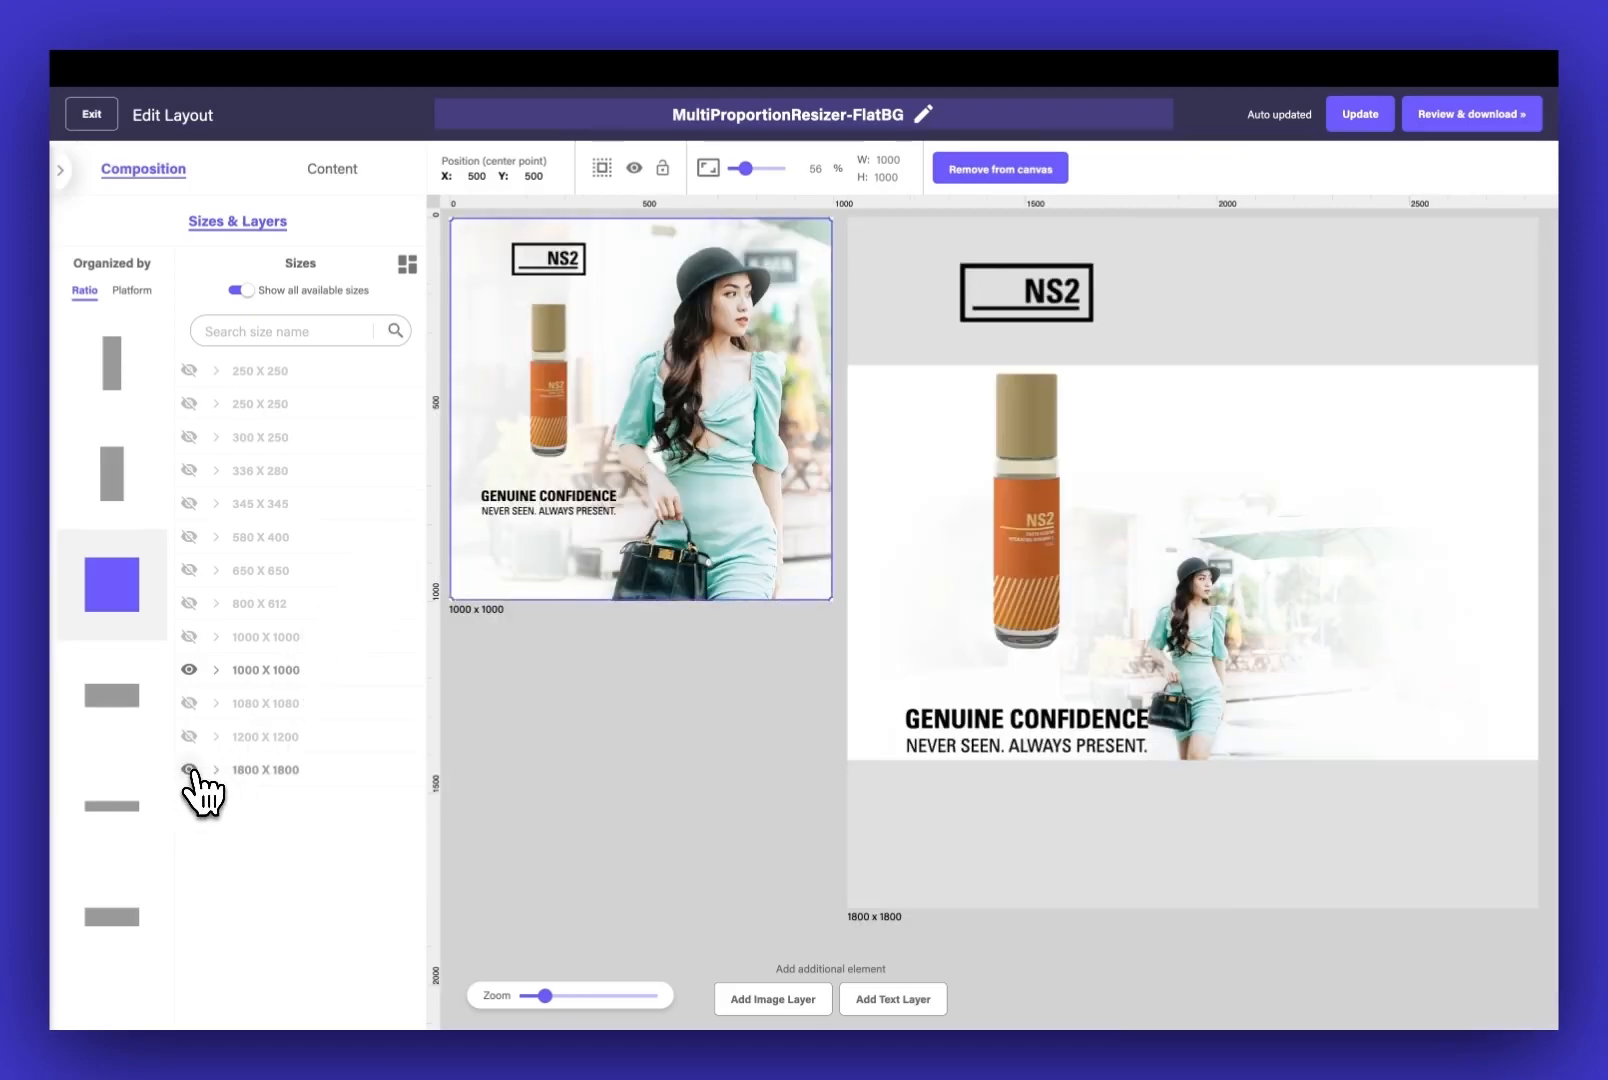
pyautogui.click(189, 737)
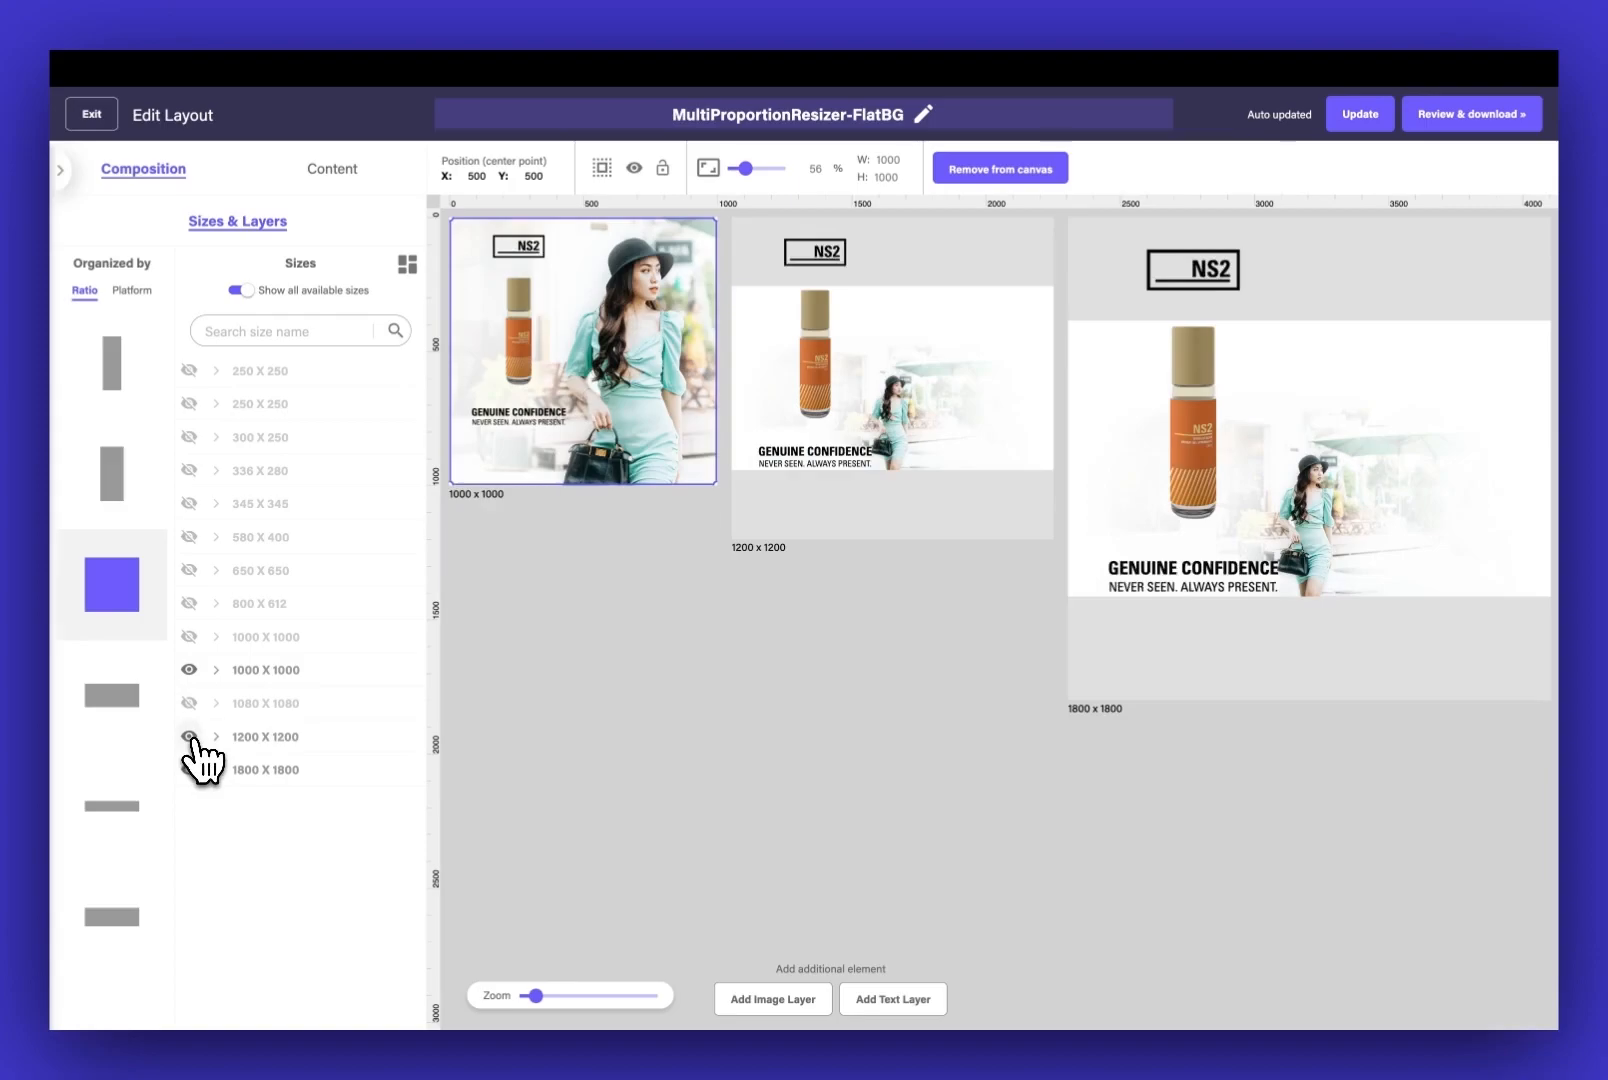
pyautogui.click(189, 570)
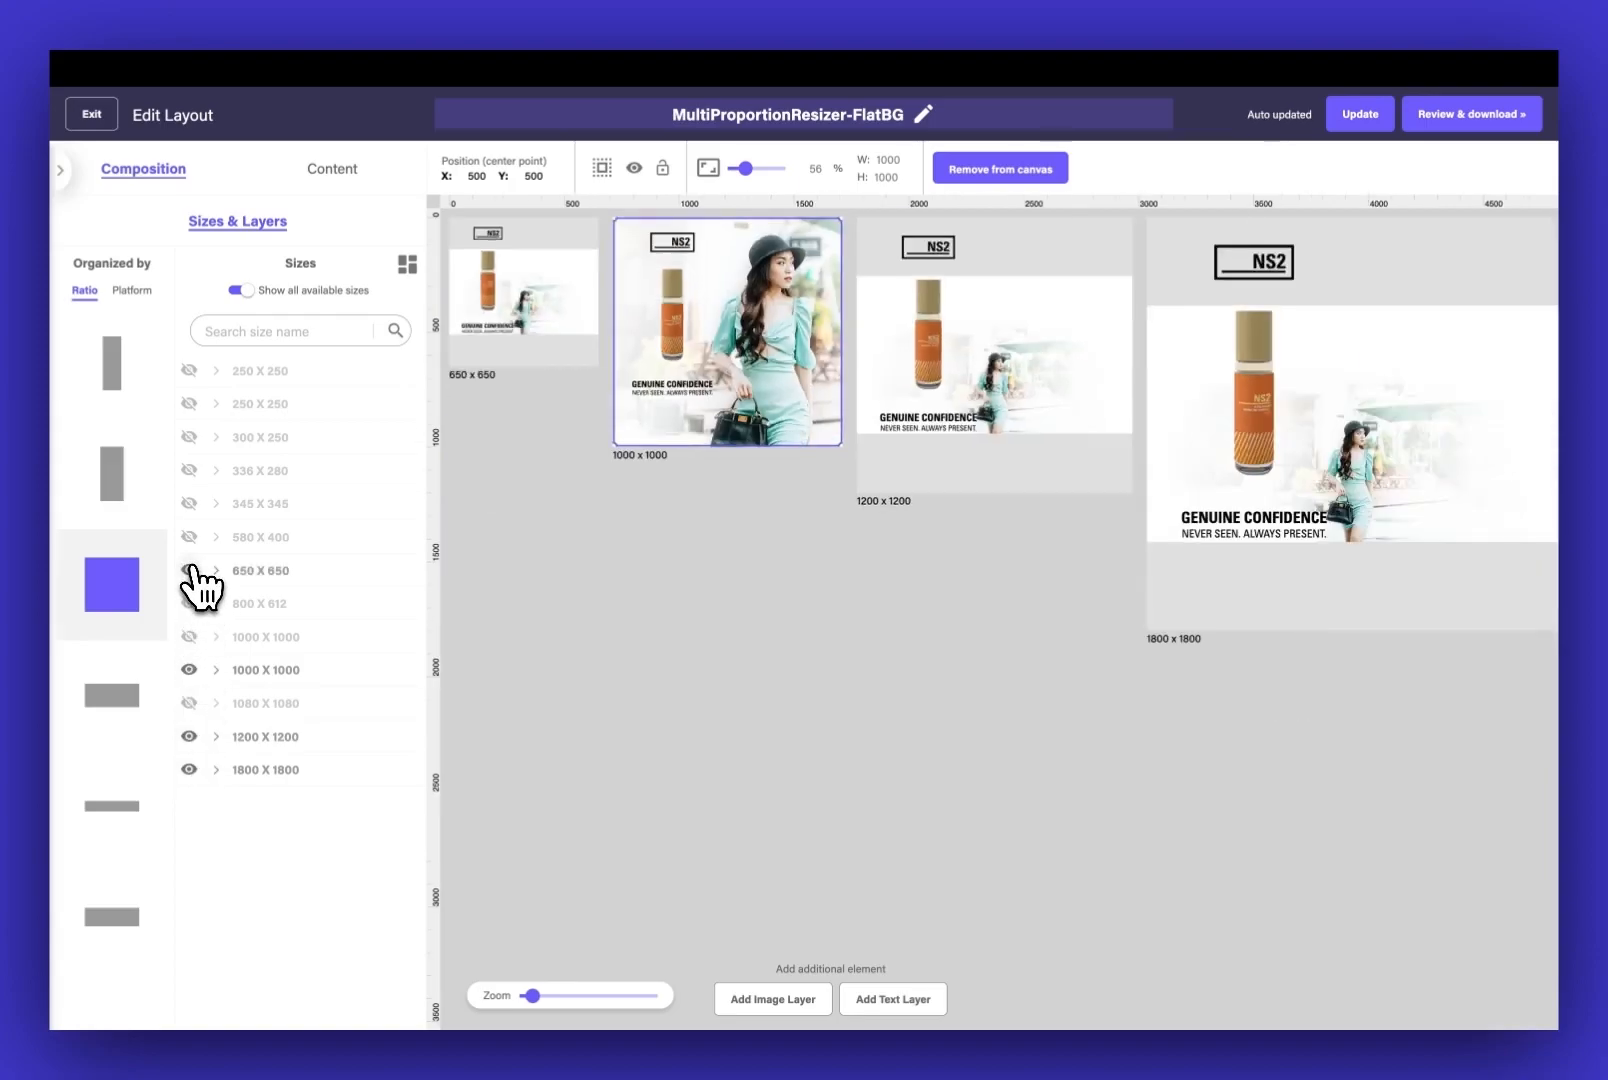
pyautogui.click(189, 437)
pyautogui.click(189, 404)
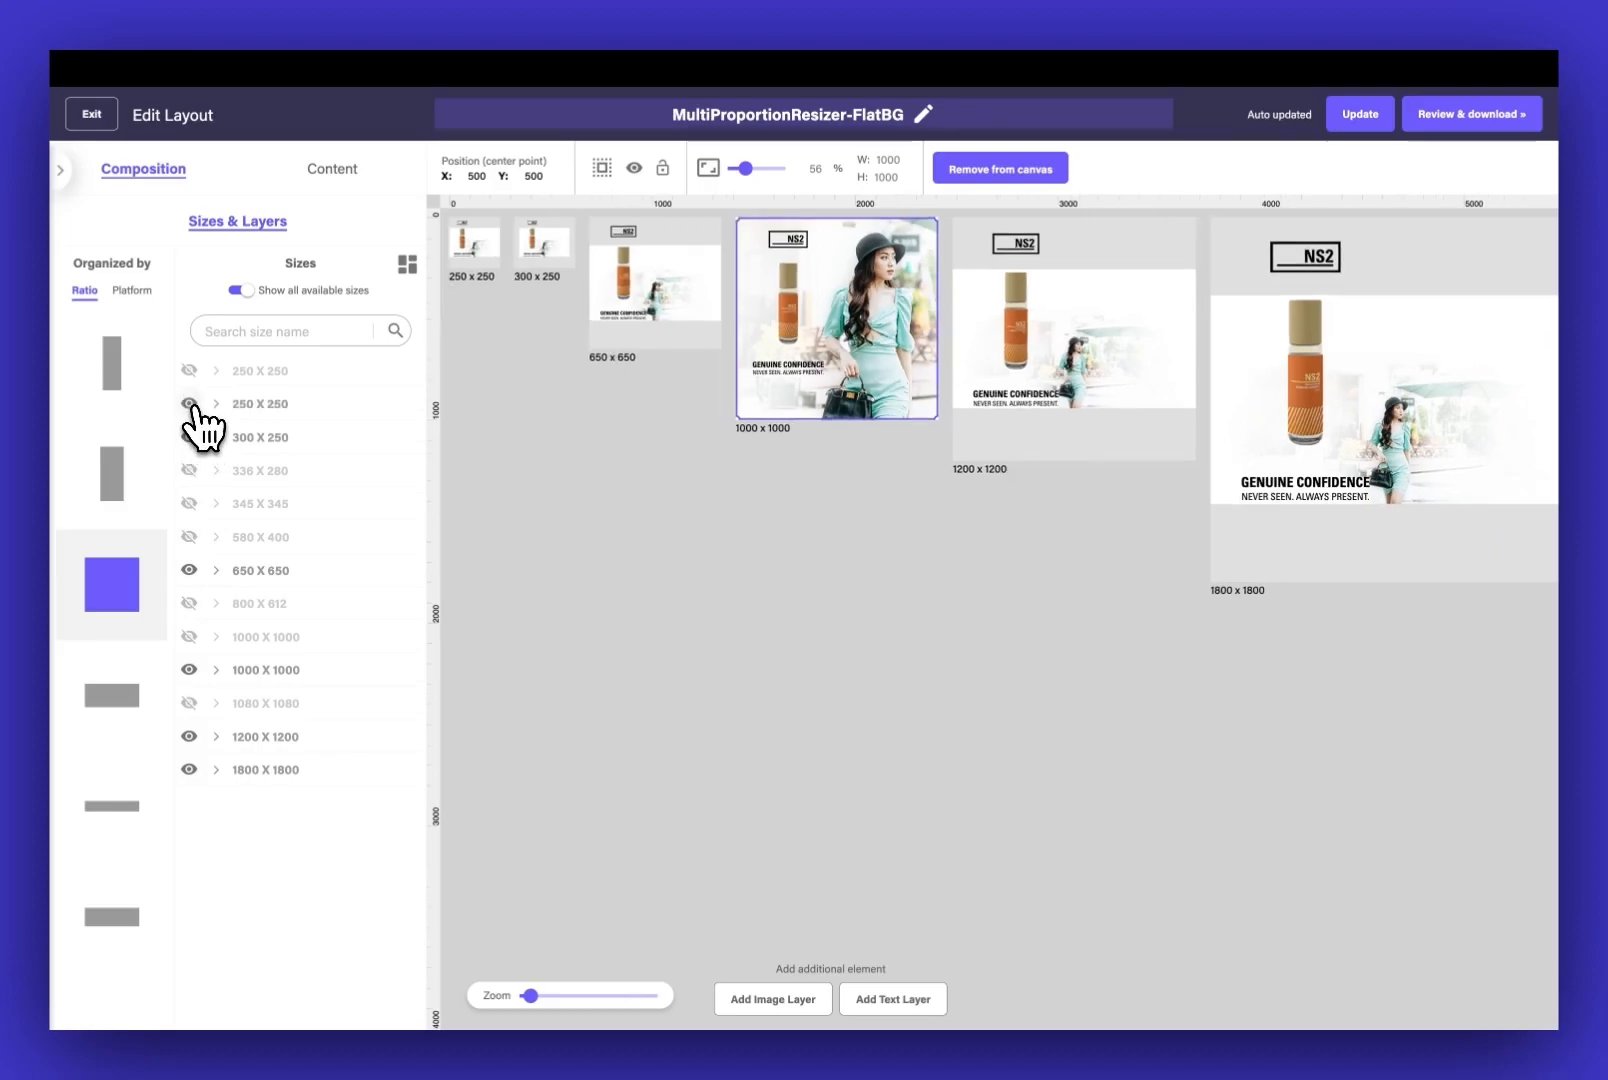
# Select the matching background image layers across all displayed square sizes
pyautogui.click(1146, 325)
pyautogui.click(1220, 317)
pyautogui.click(906, 241)
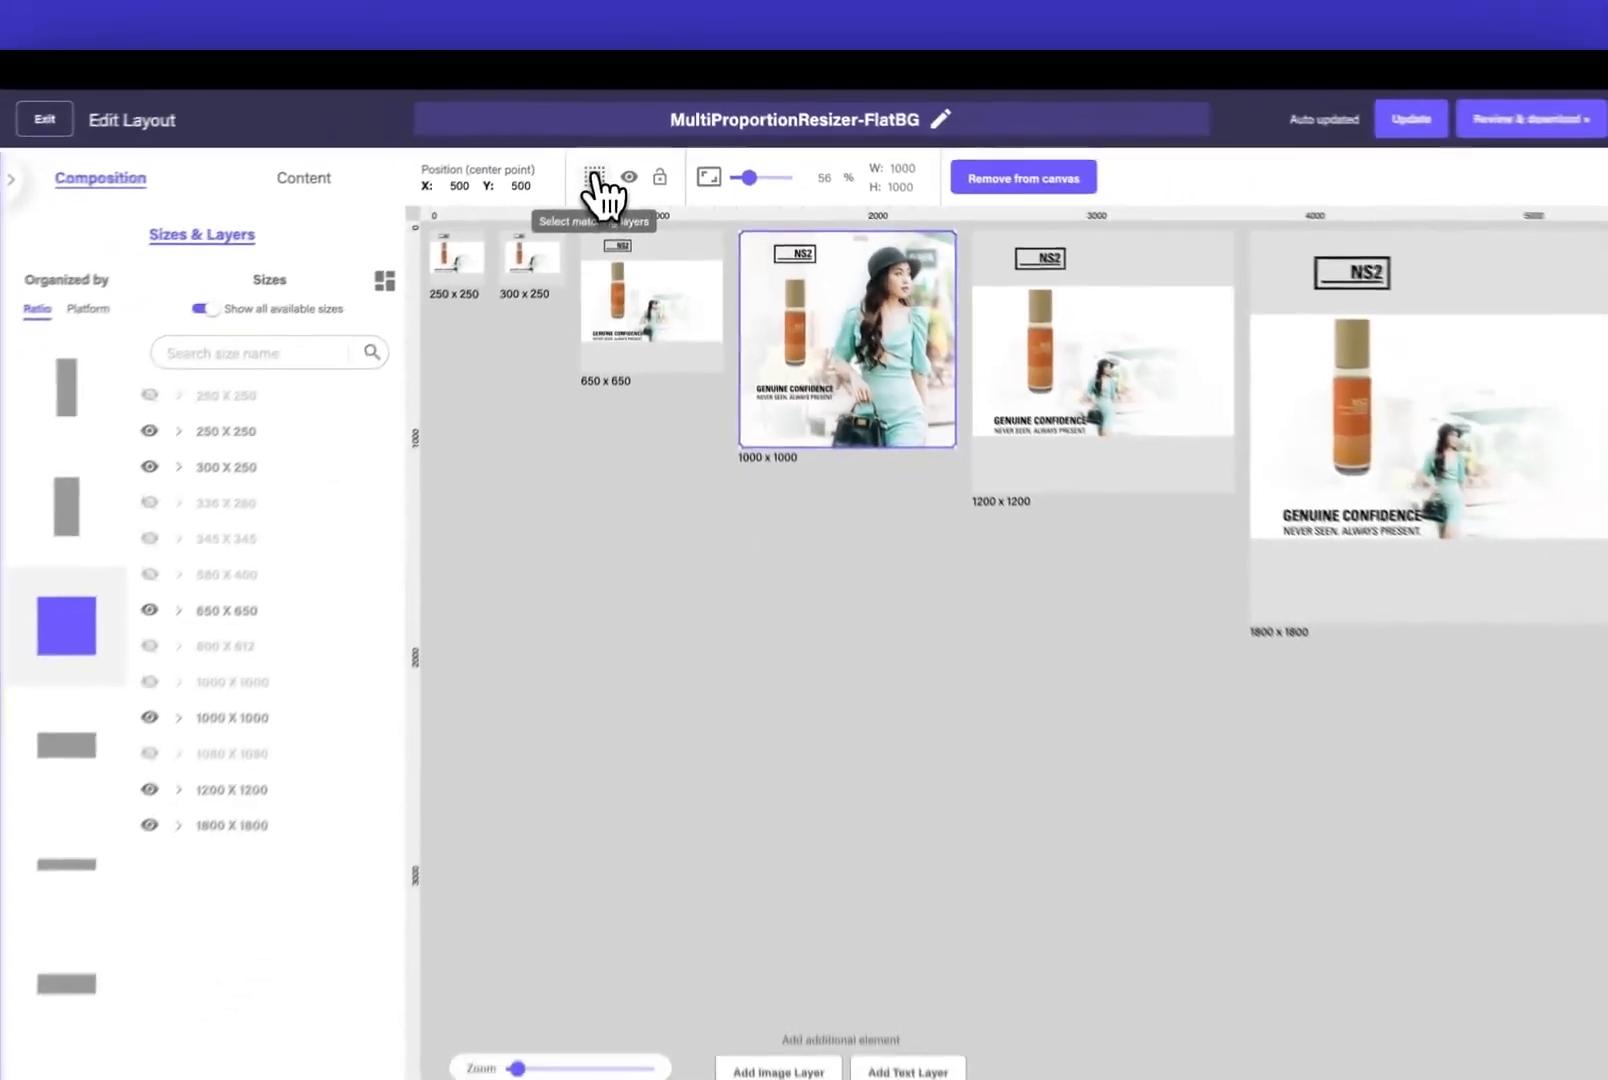
pyautogui.click(505, 285)
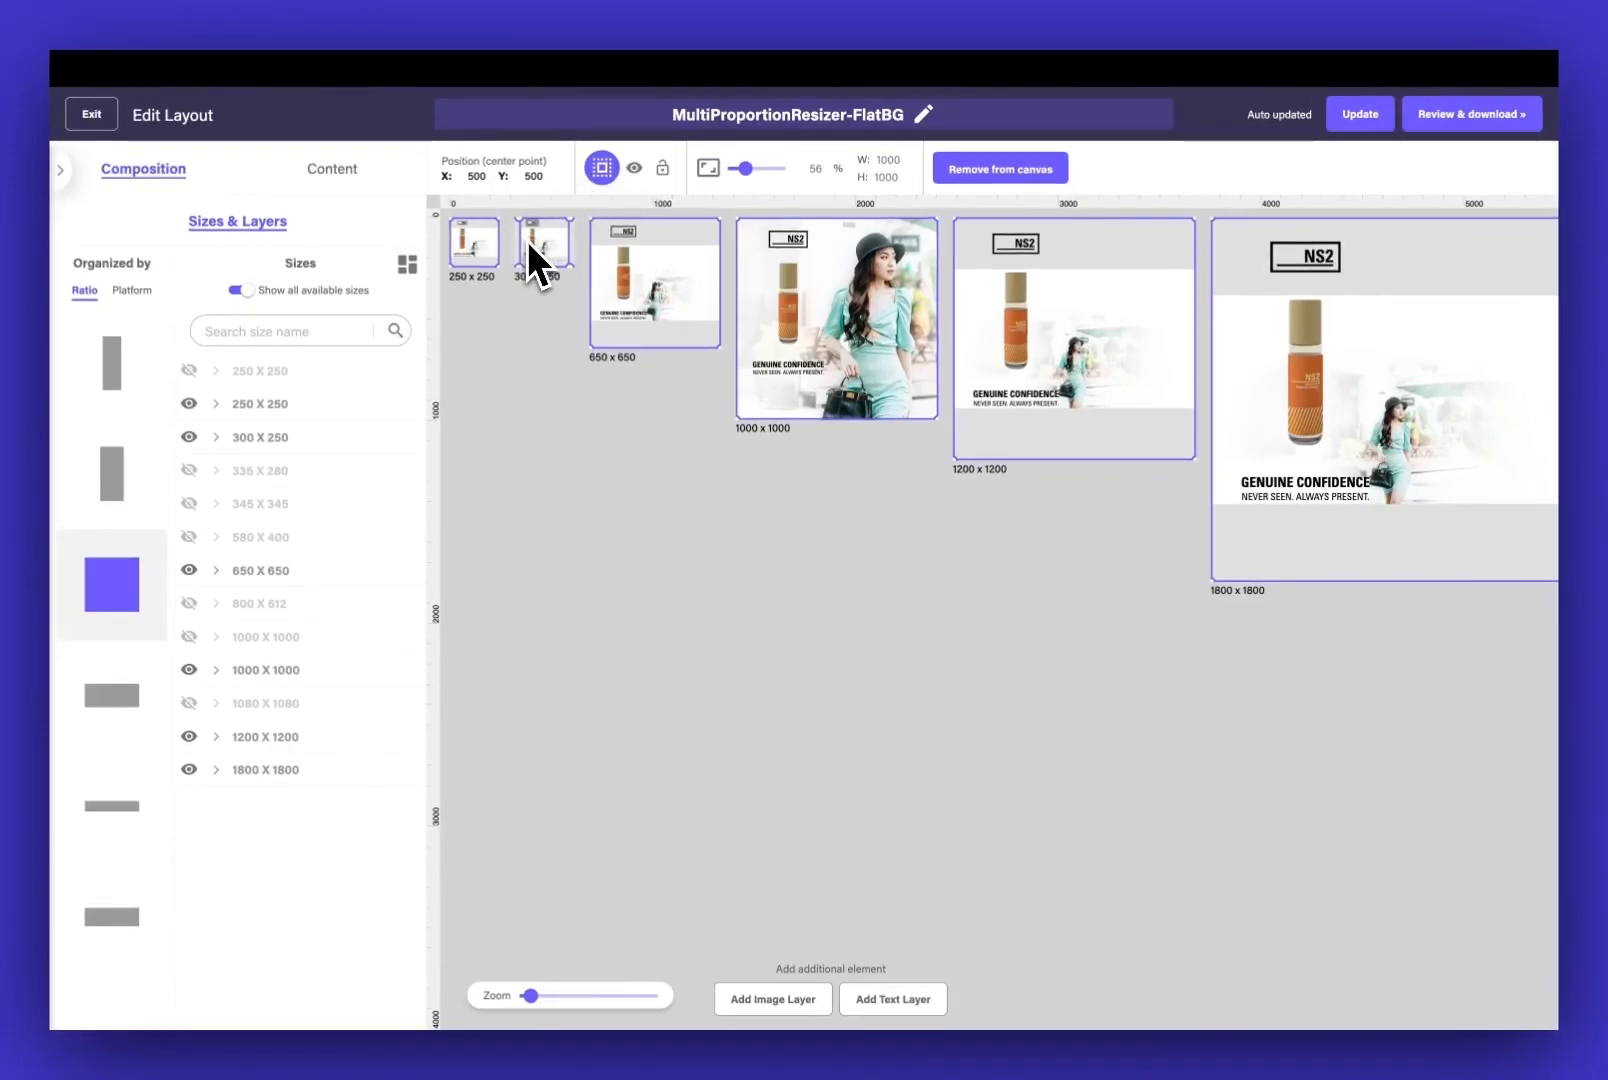
# Turn off matching-layer selection and set the background image frame's width to 300 in the 300 x 250 layout
pyautogui.click(602, 176)
pyautogui.click(563, 240)
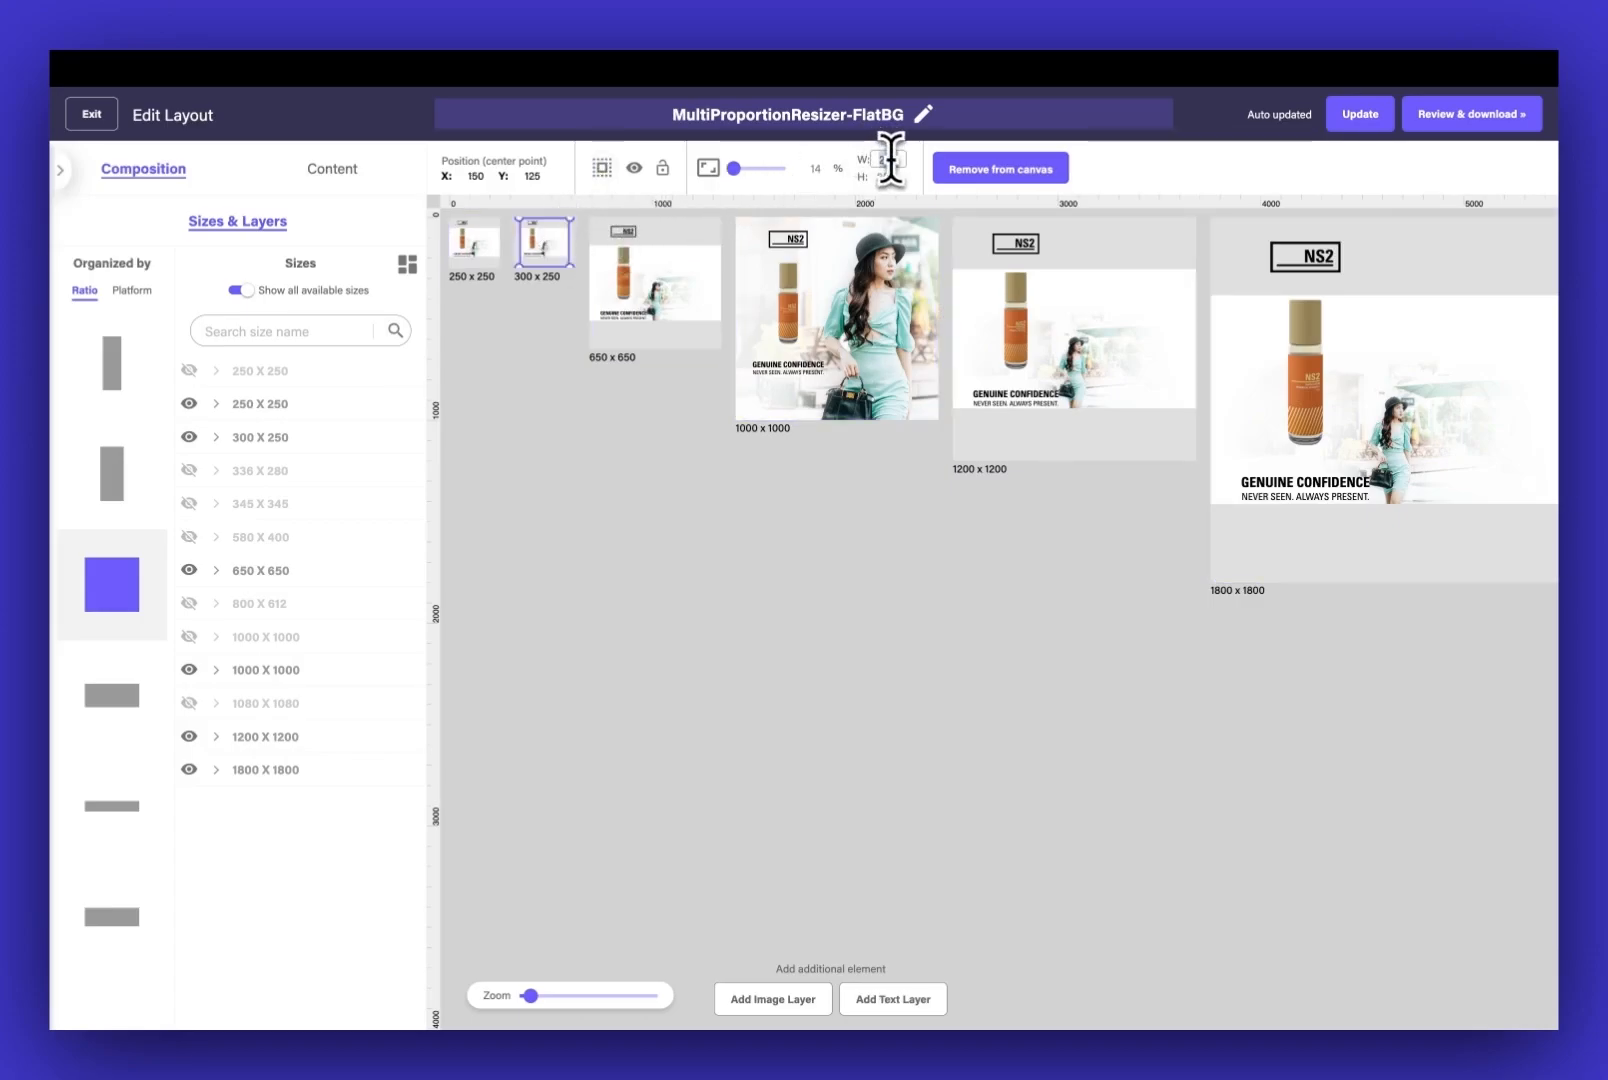
pyautogui.press('Return')
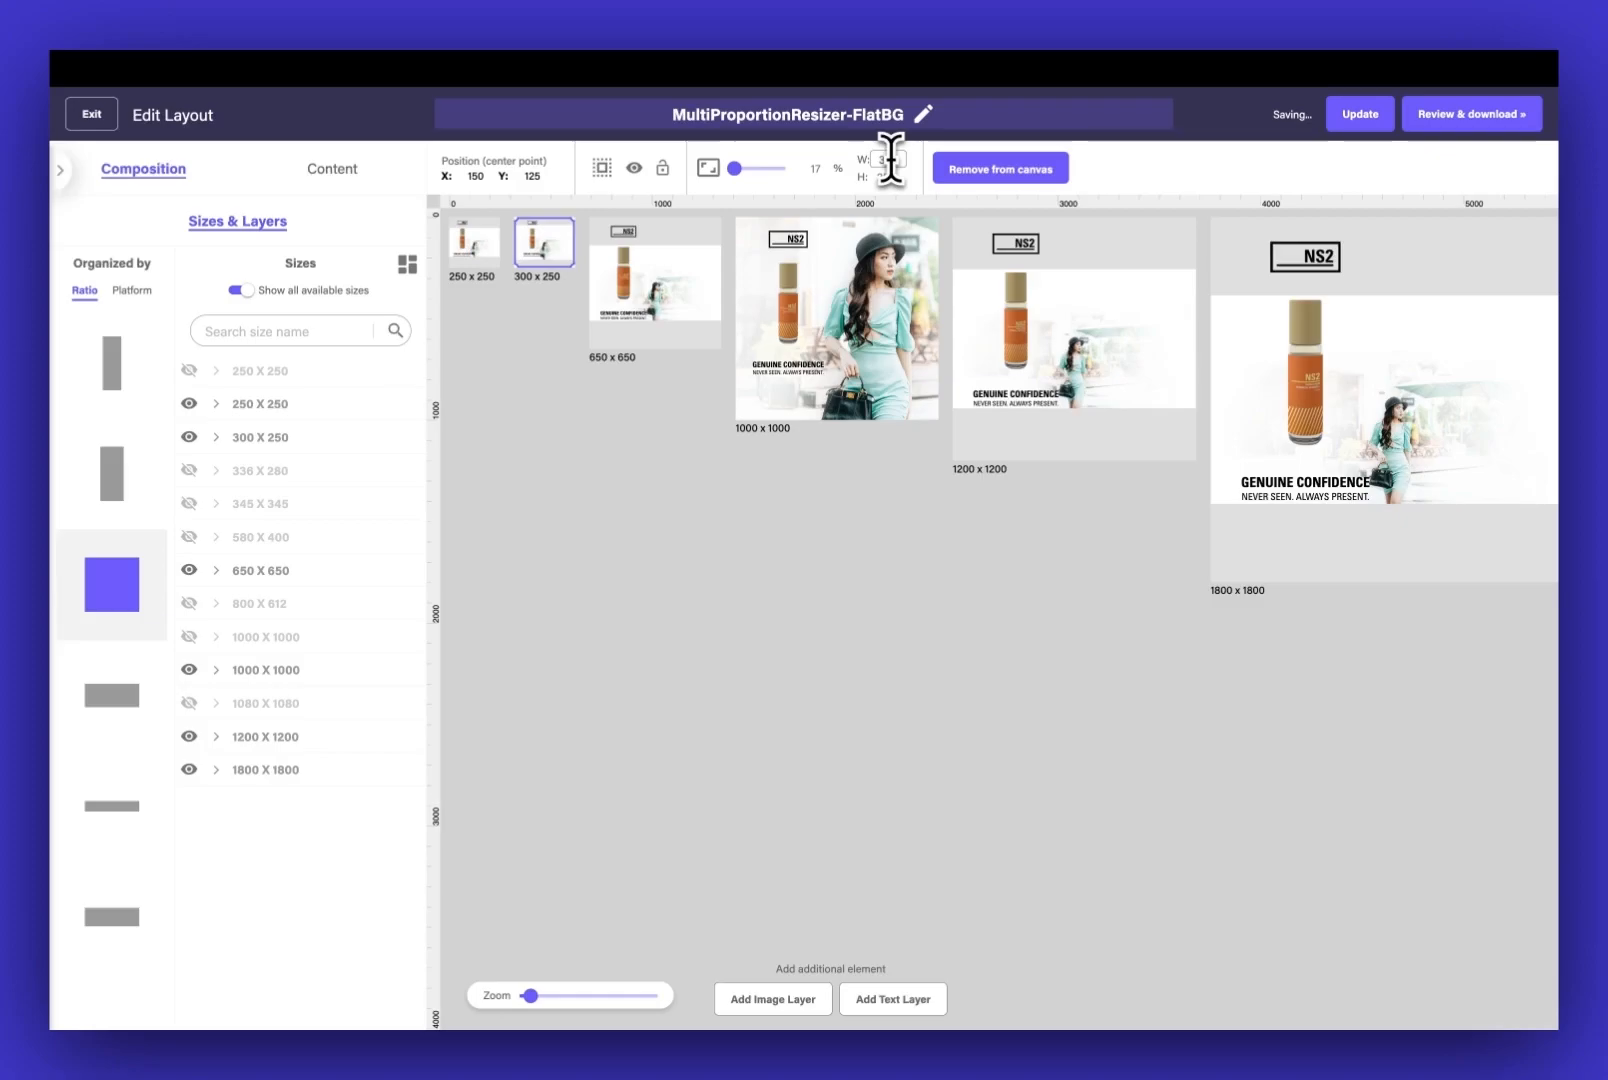
# Select the matching background layers in all displayed sizes and paste the 1000 x 1000 background's picture scaling and position onto them
pyautogui.click(603, 169)
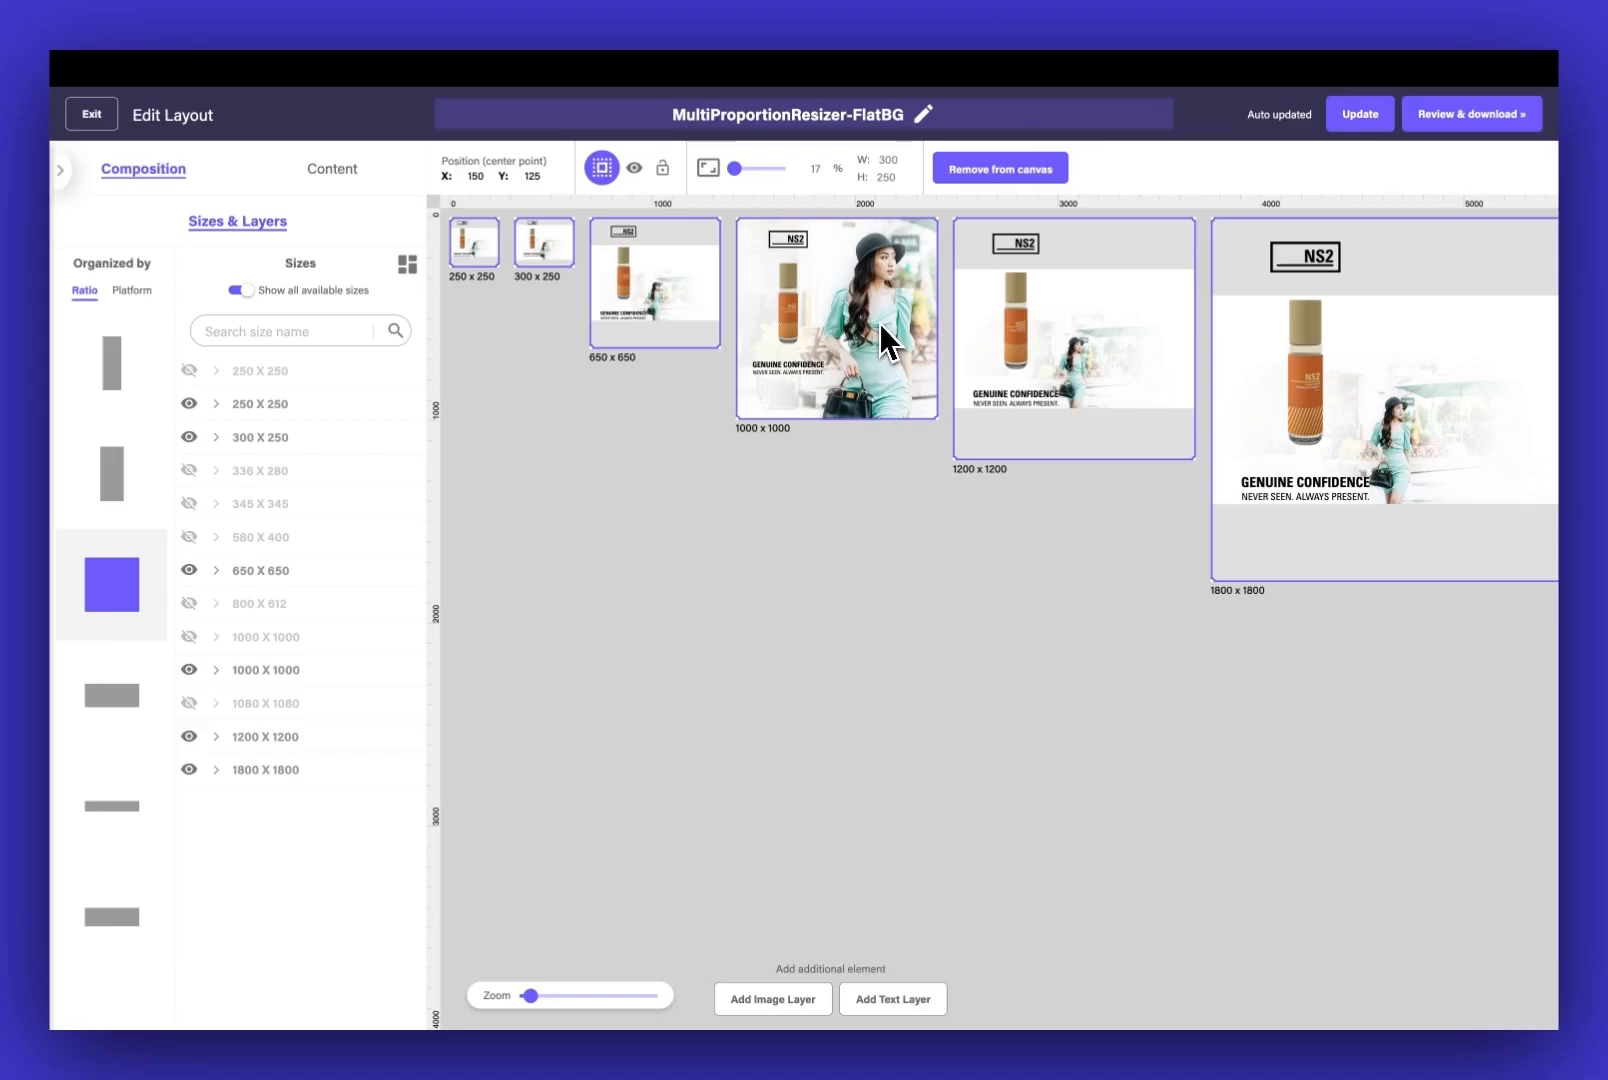
pyautogui.press('super+v')
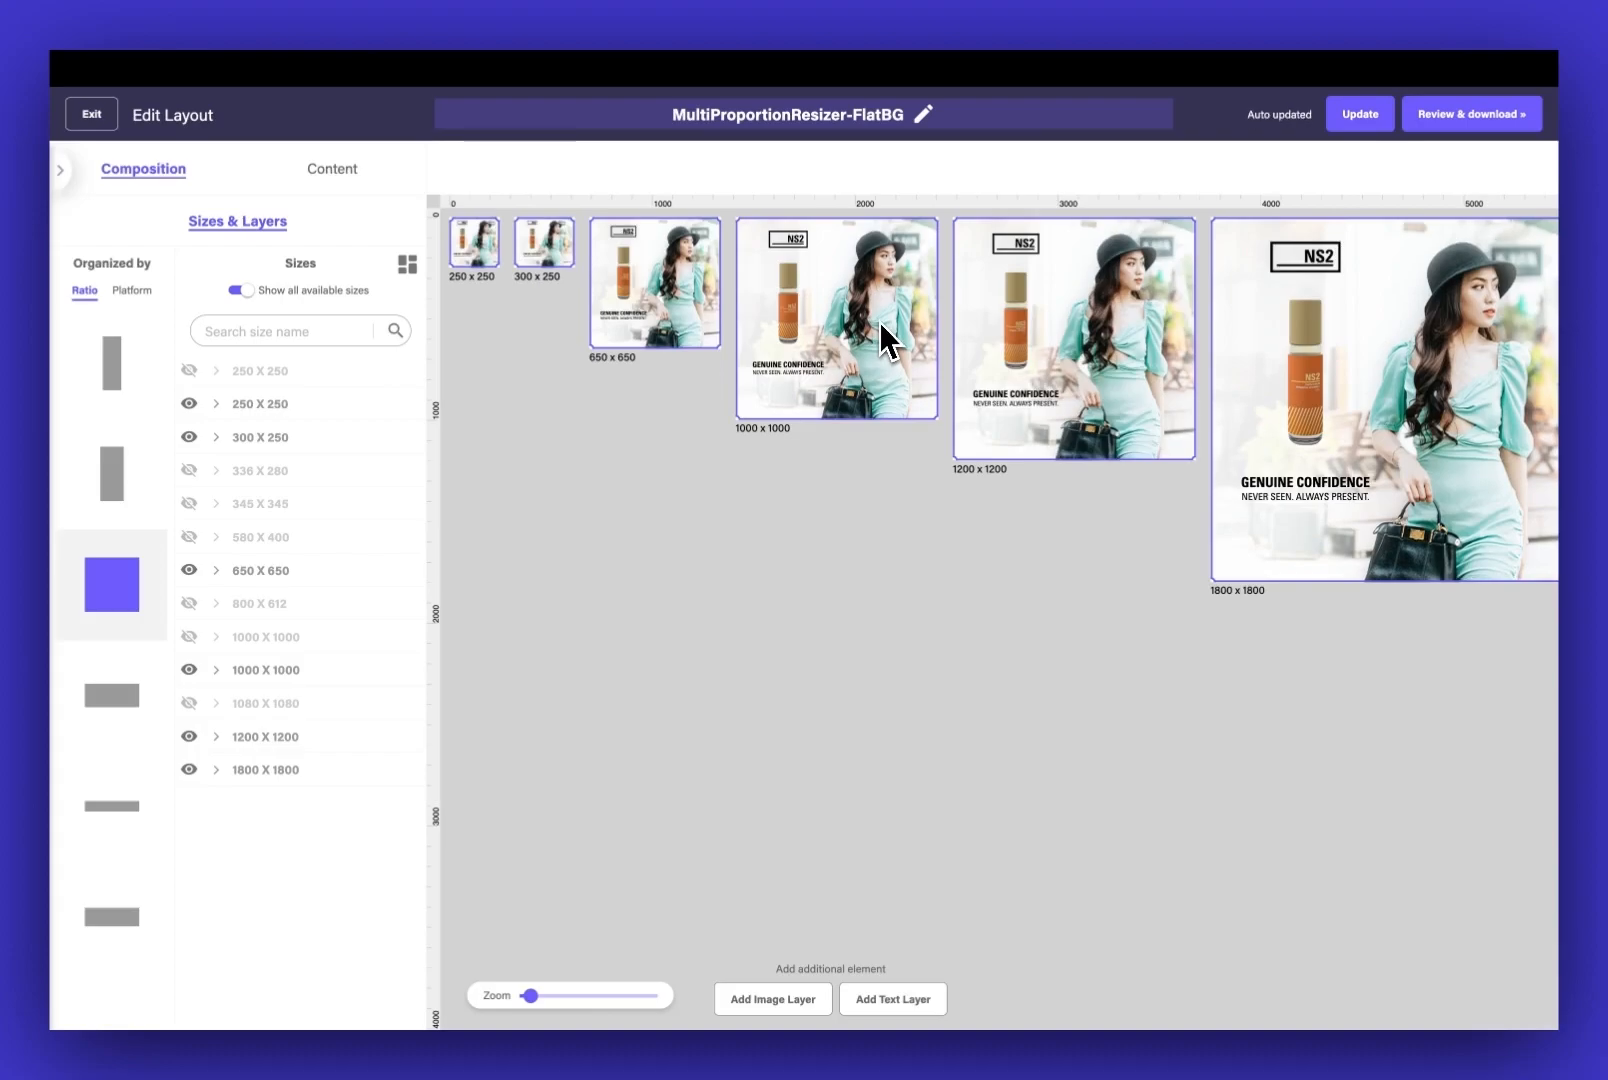
pyautogui.click(665, 491)
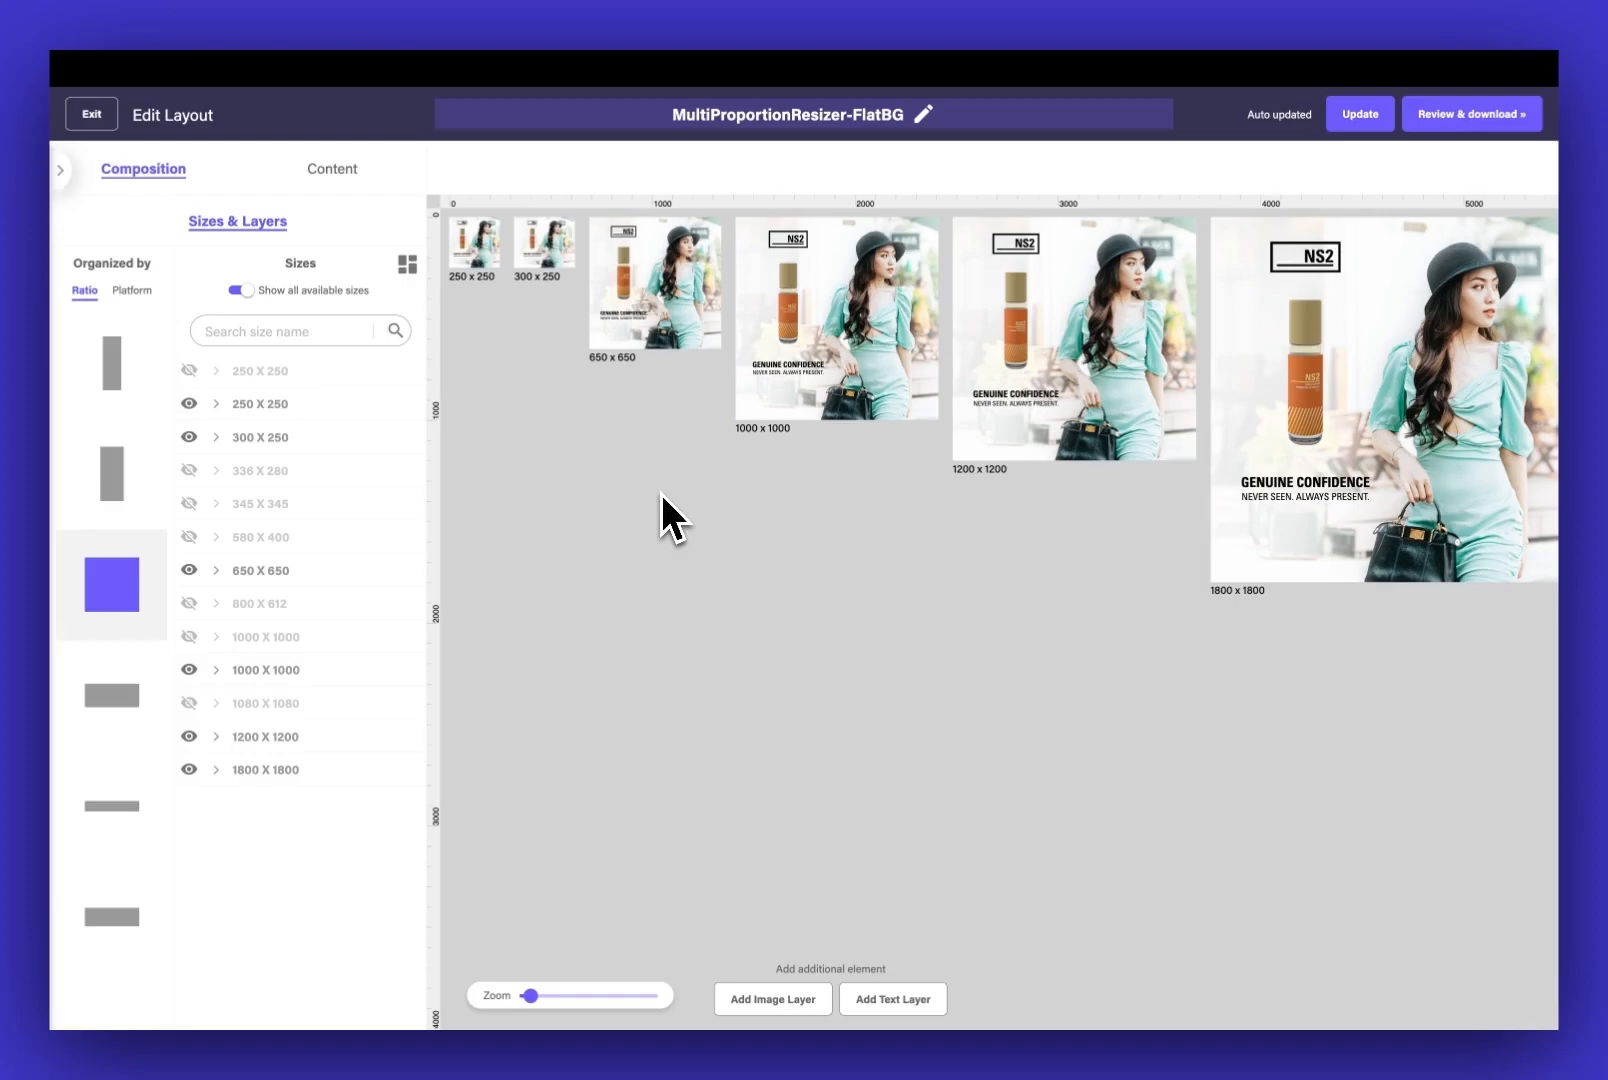
# Show the 800 x 1200 size of the portrait ratio and set its background image frame's height to 1200
pyautogui.click(112, 470)
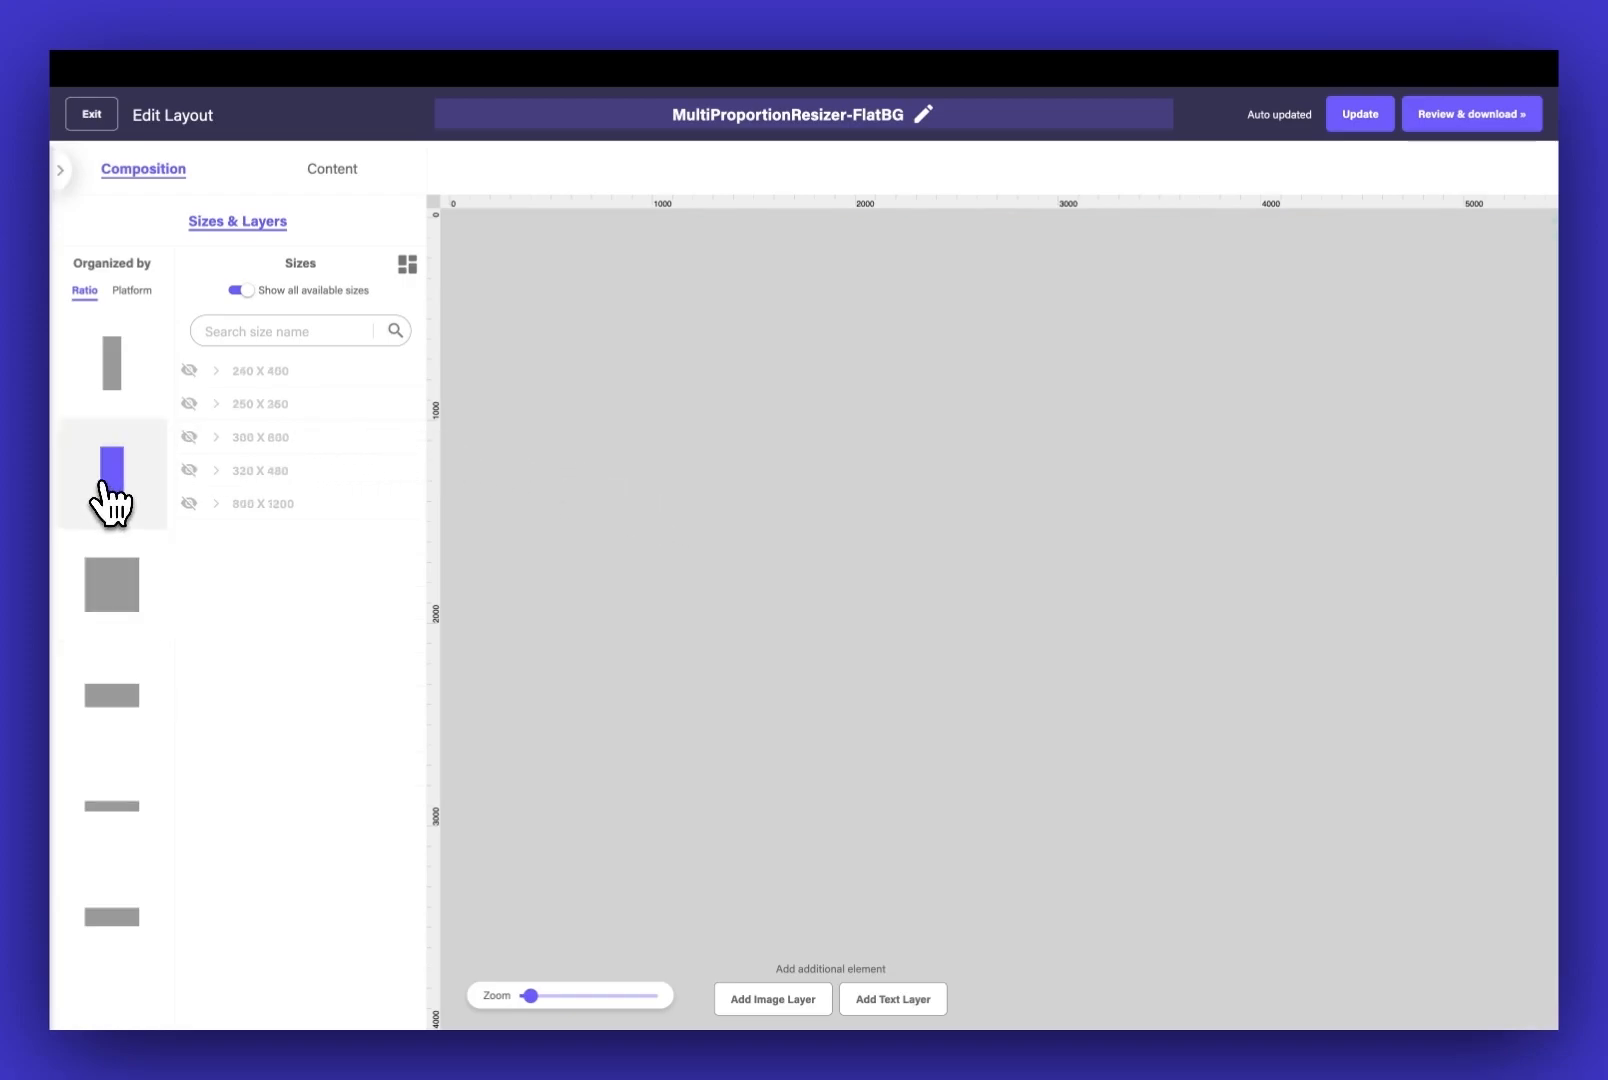
pyautogui.click(189, 503)
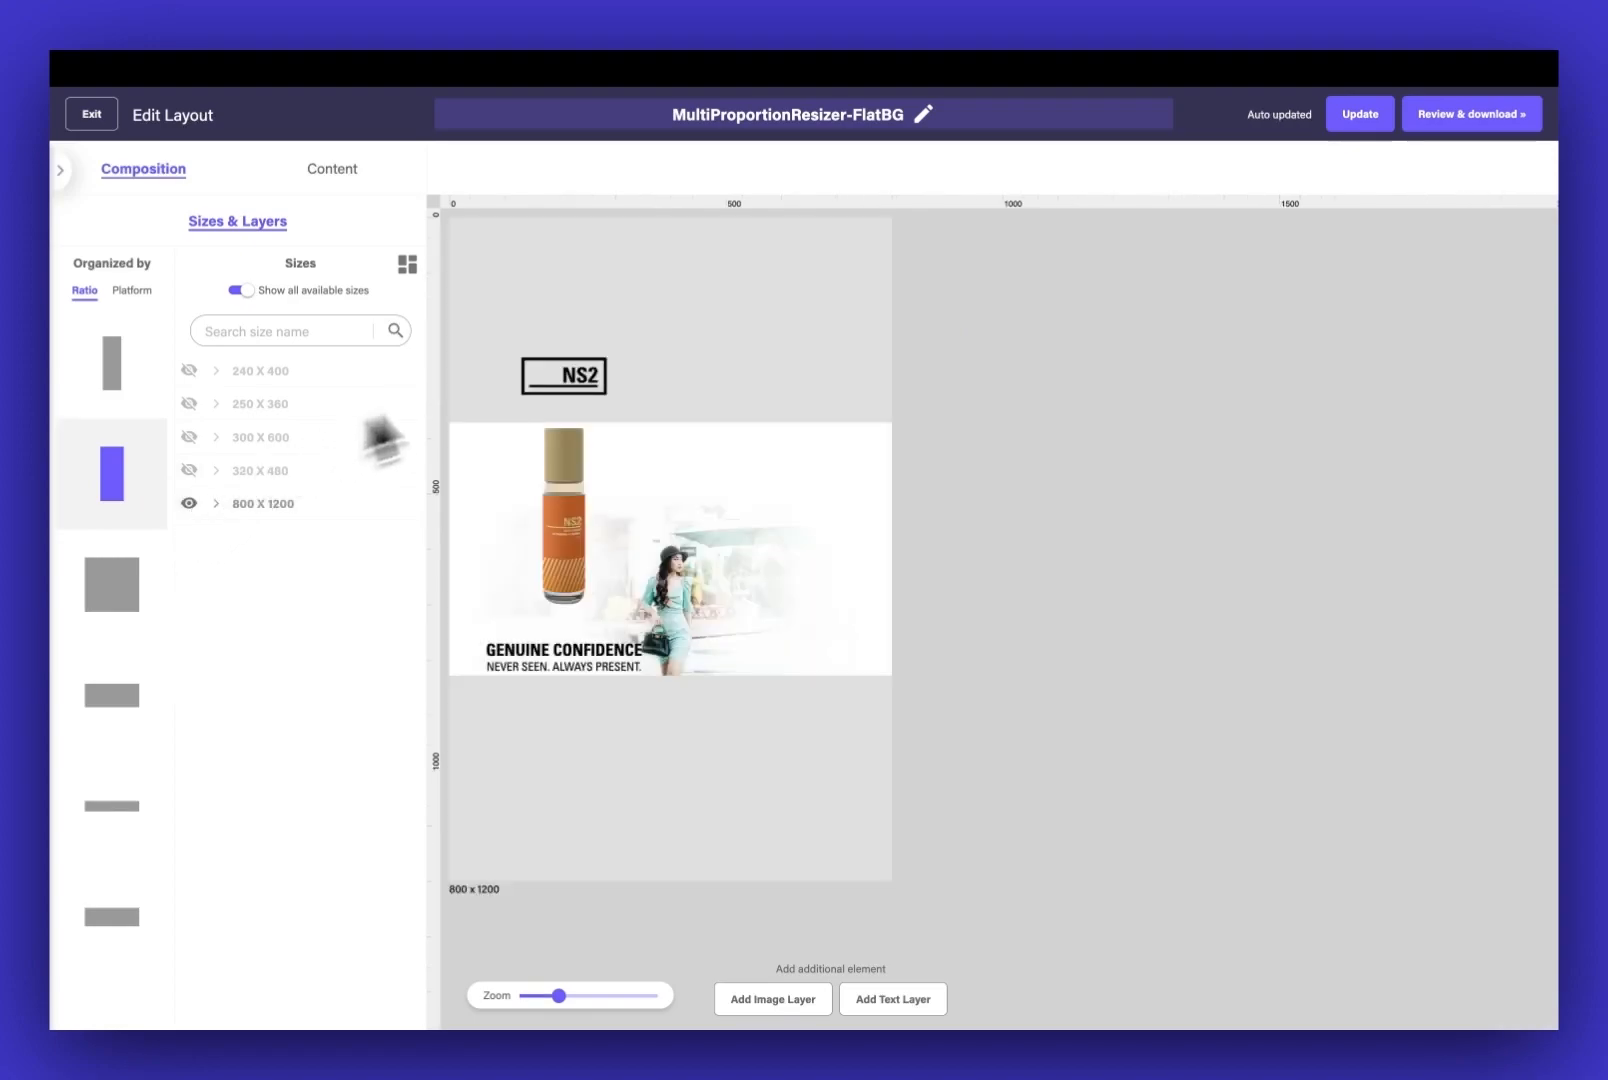
pyautogui.click(752, 484)
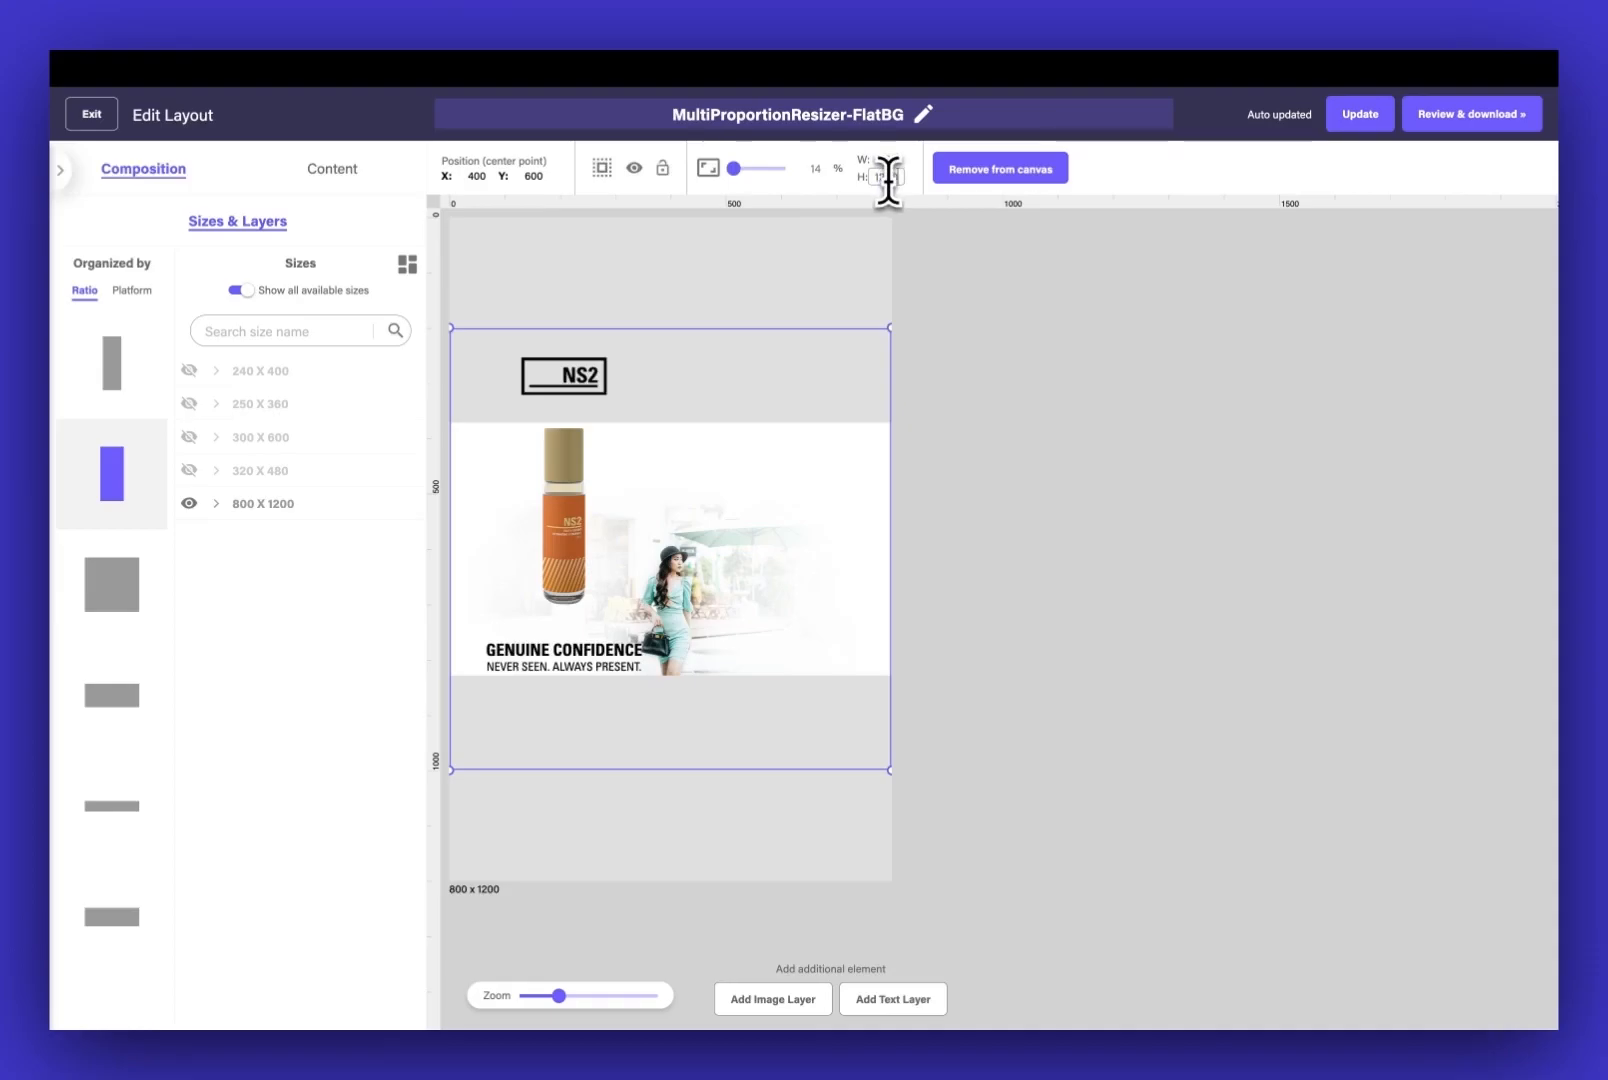
pyautogui.press('Return')
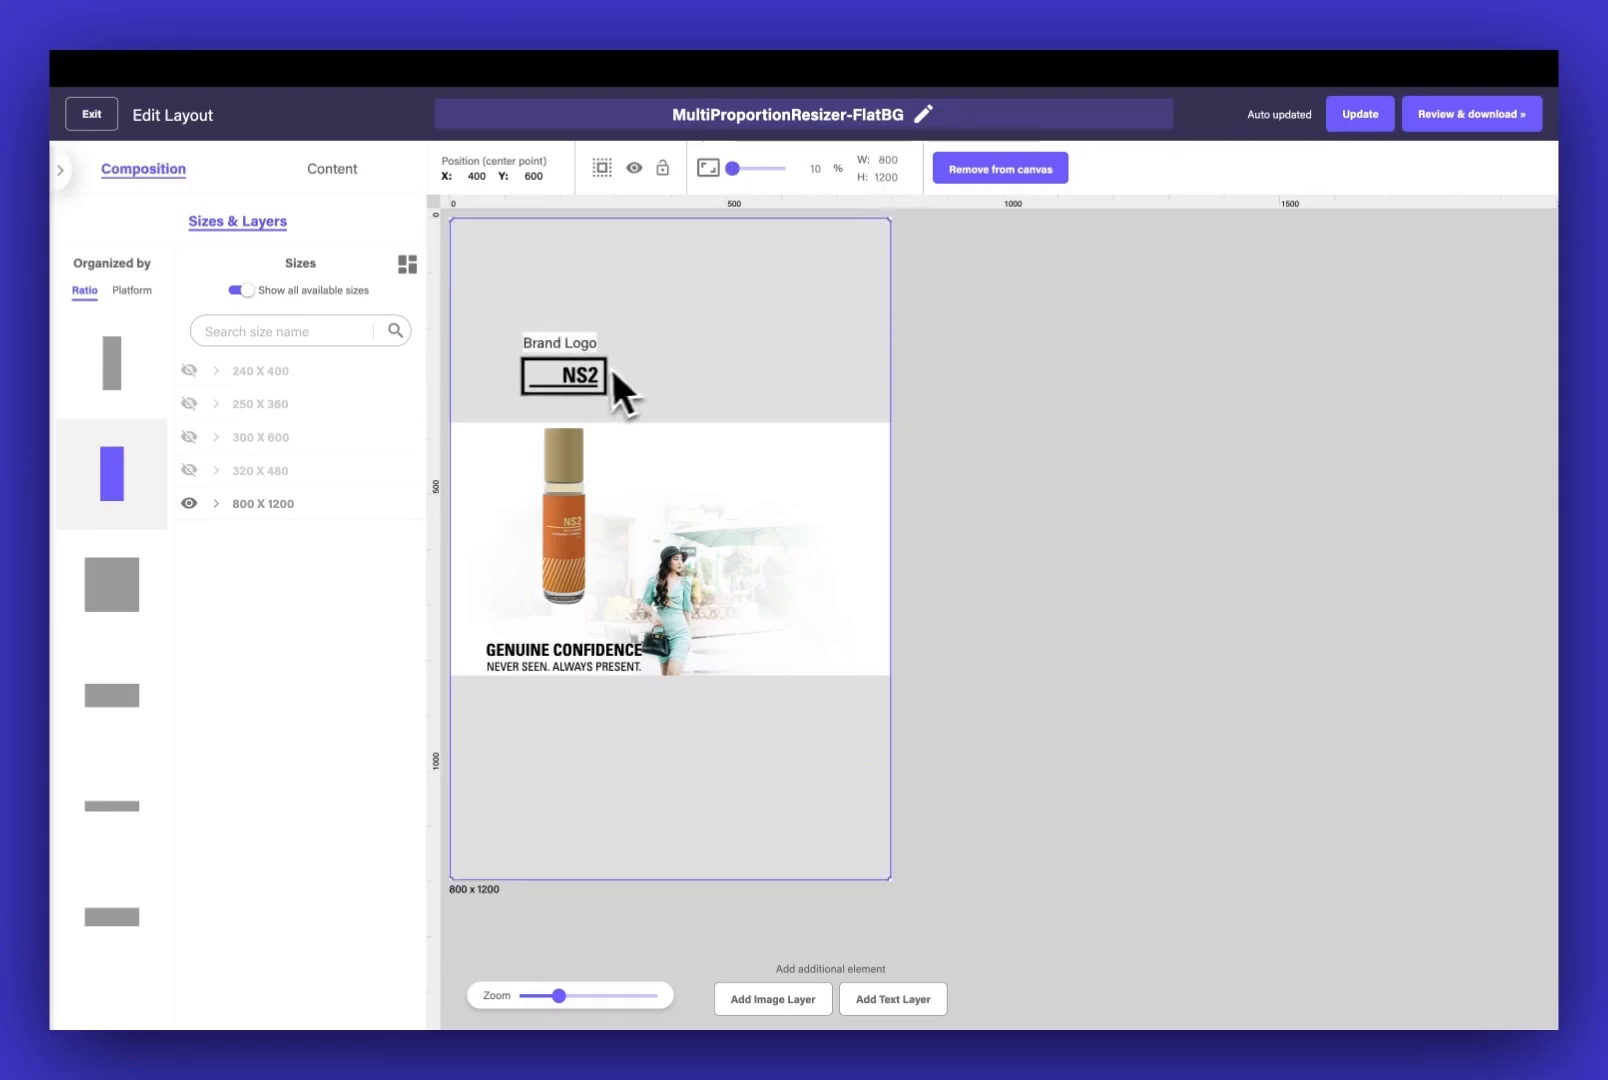
# Scale the background picture to about 46% in the 800 x 1200 layout and shift it down inside its frame
pyautogui.moveTo(735, 172); pyautogui.dragTo(742, 172)
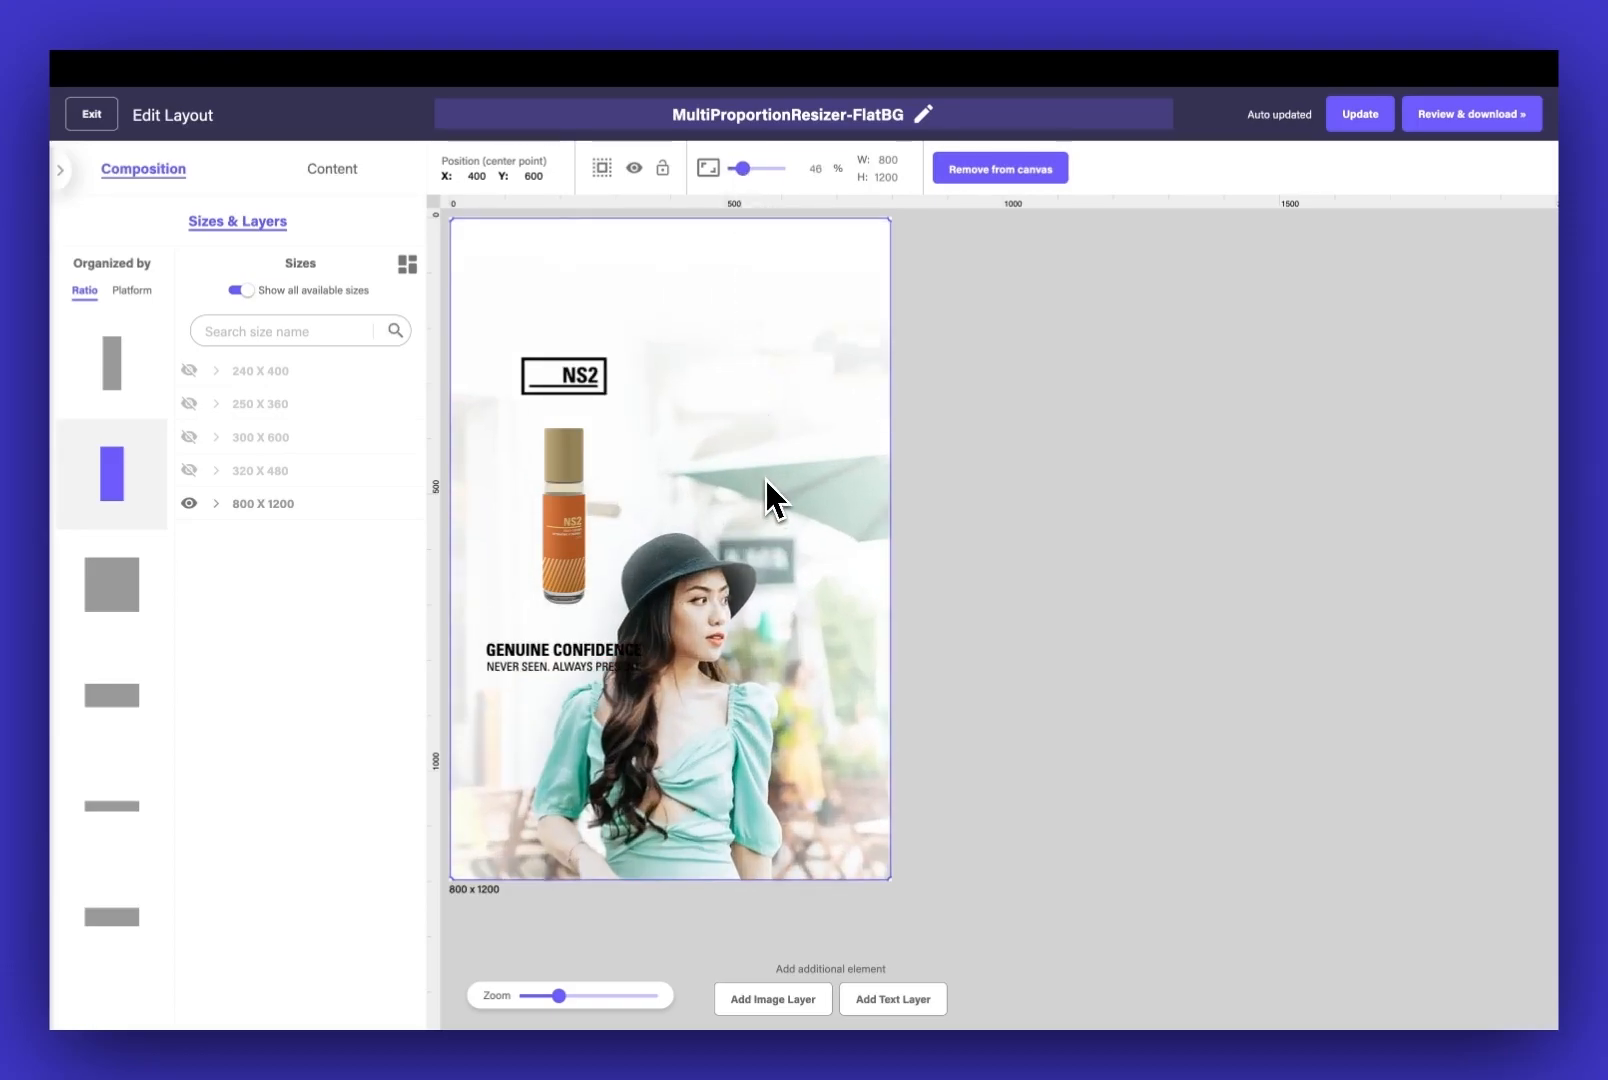
pyautogui.moveTo(765, 477); pyautogui.dragTo(768, 553)
# Enlarge the brand logo to about 225 x 100 near the layout's upper edge and move the product image directly below it
pyautogui.moveTo(575, 400); pyautogui.dragTo(689, 288)
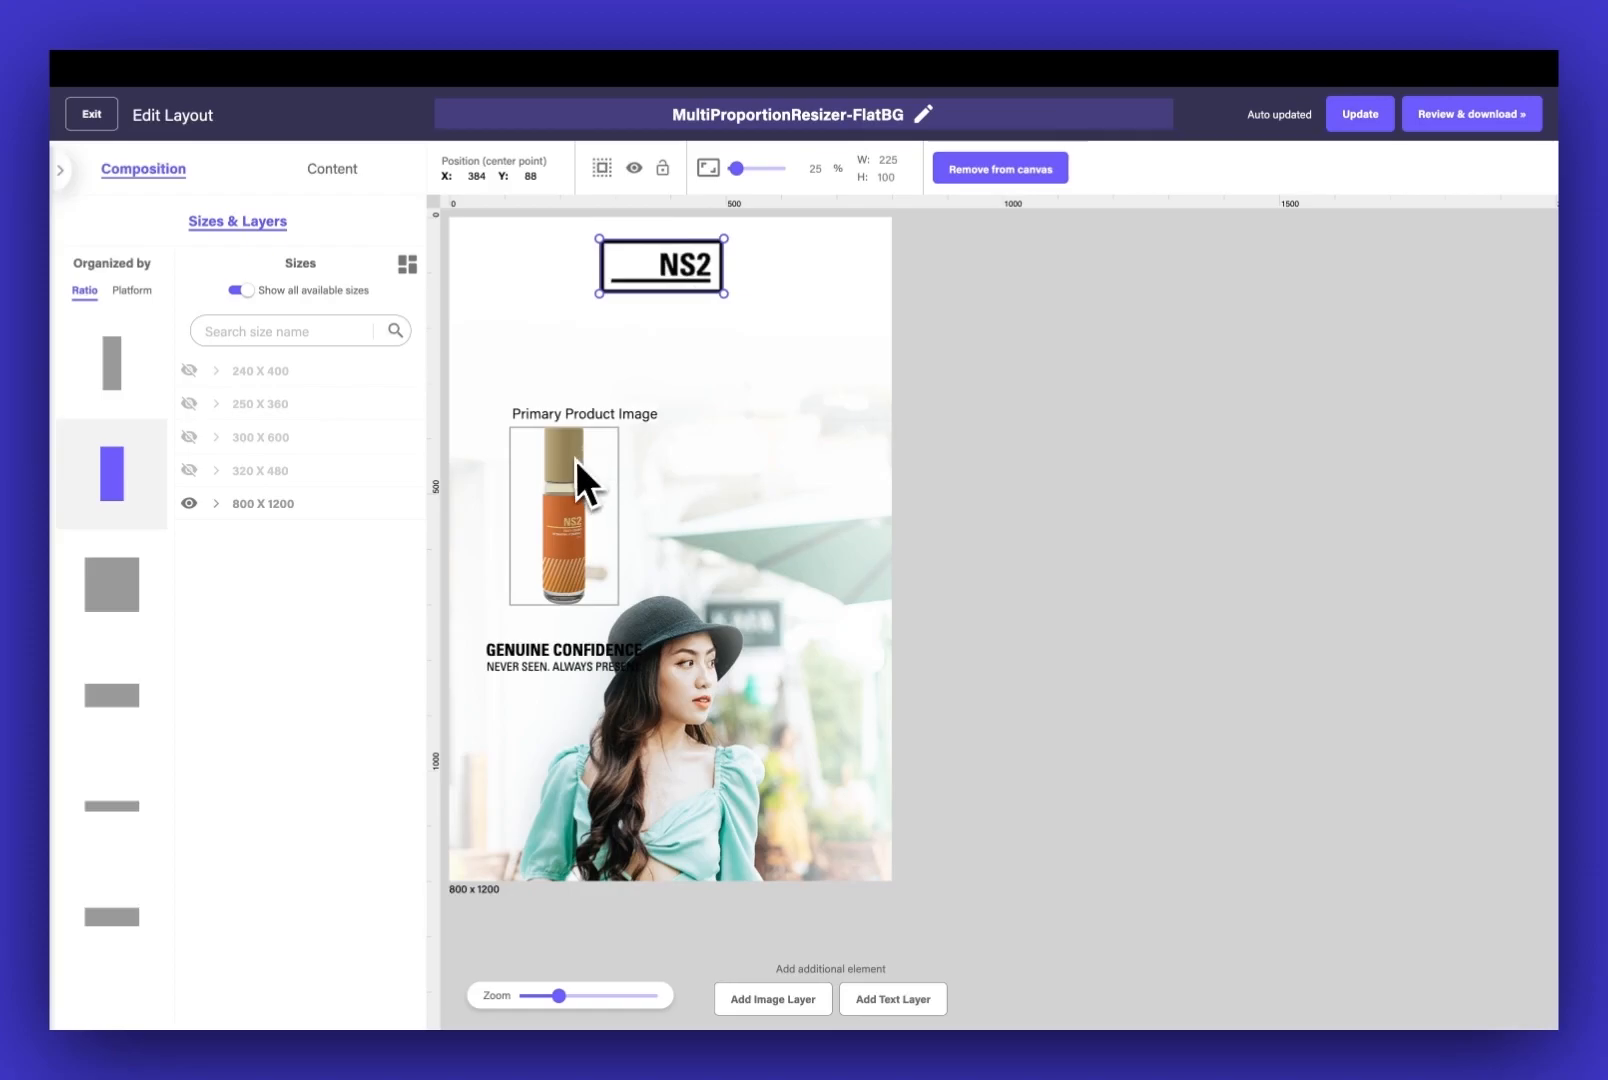
pyautogui.moveTo(592, 474); pyautogui.dragTo(650, 375)
pyautogui.moveTo(675, 481); pyautogui.dragTo(742, 503)
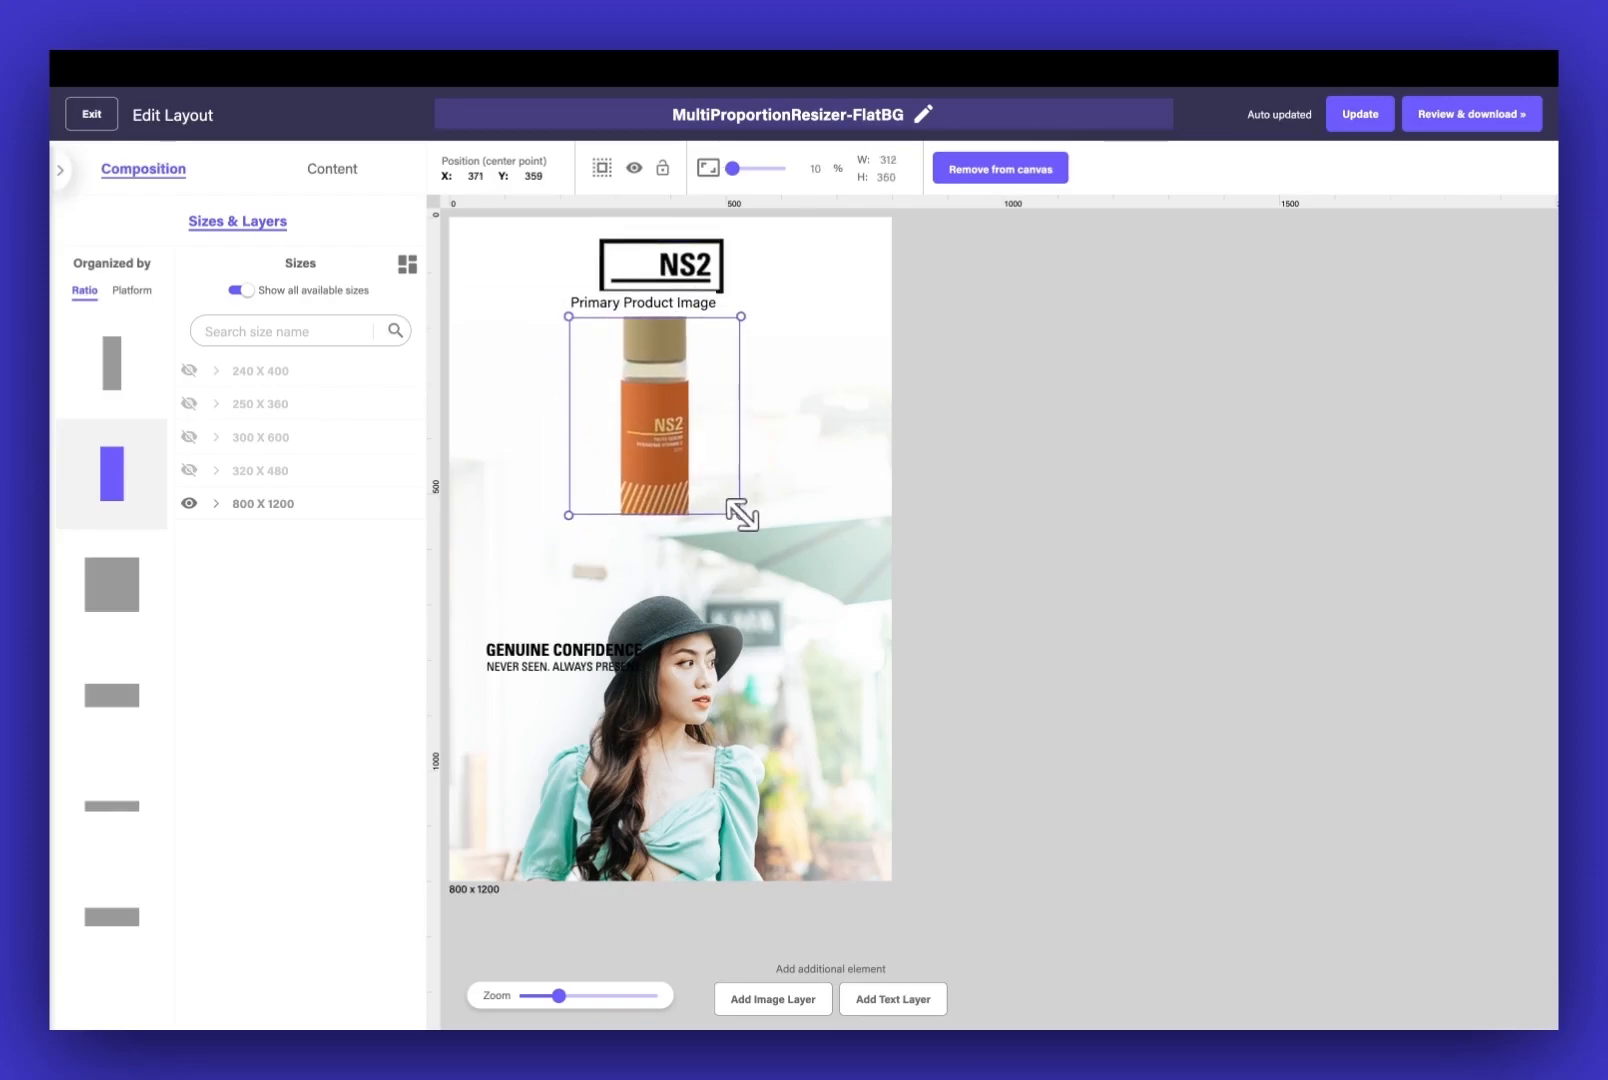
pyautogui.press('super+z')
# Move the headline and description together below the bottle, and shift the product image sideways to about X 379, Y 332
pyautogui.click(561, 651)
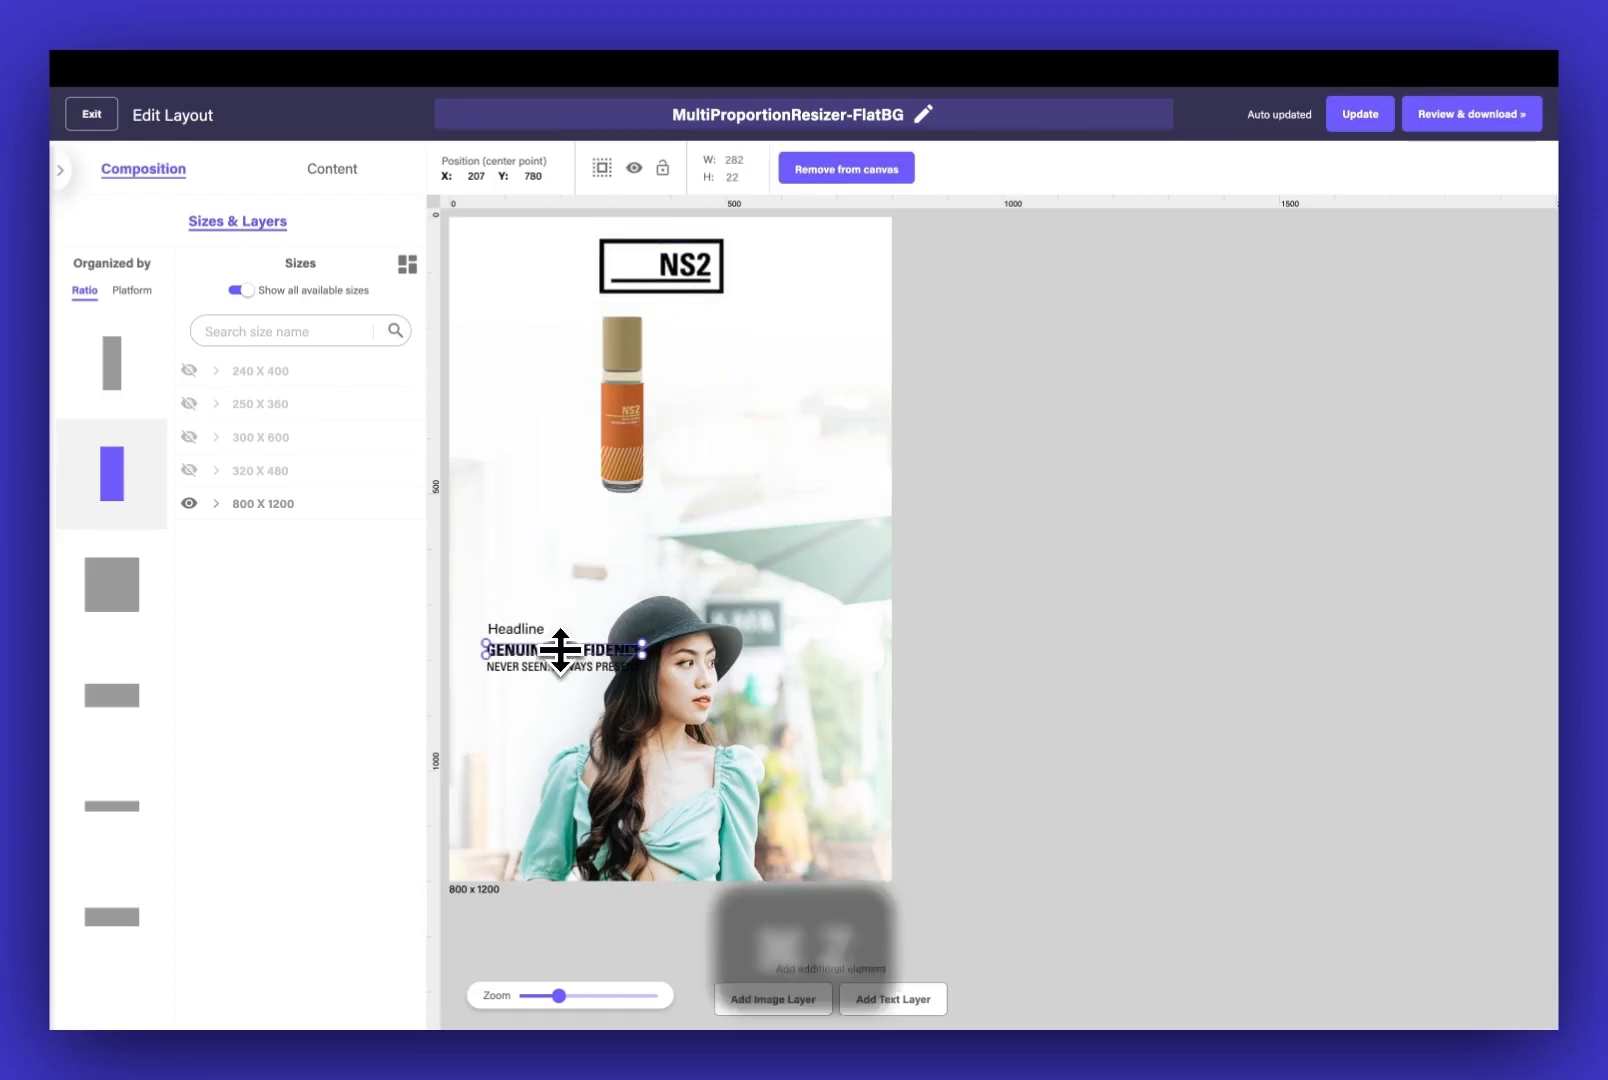
pyautogui.keyDown('shift'); pyautogui.click(574, 667); pyautogui.keyUp('shift')
pyautogui.scroll(2, 588, 692)
pyautogui.moveTo(593, 697); pyautogui.dragTo(691, 551)
pyautogui.moveTo(682, 455); pyautogui.dragTo(729, 452)
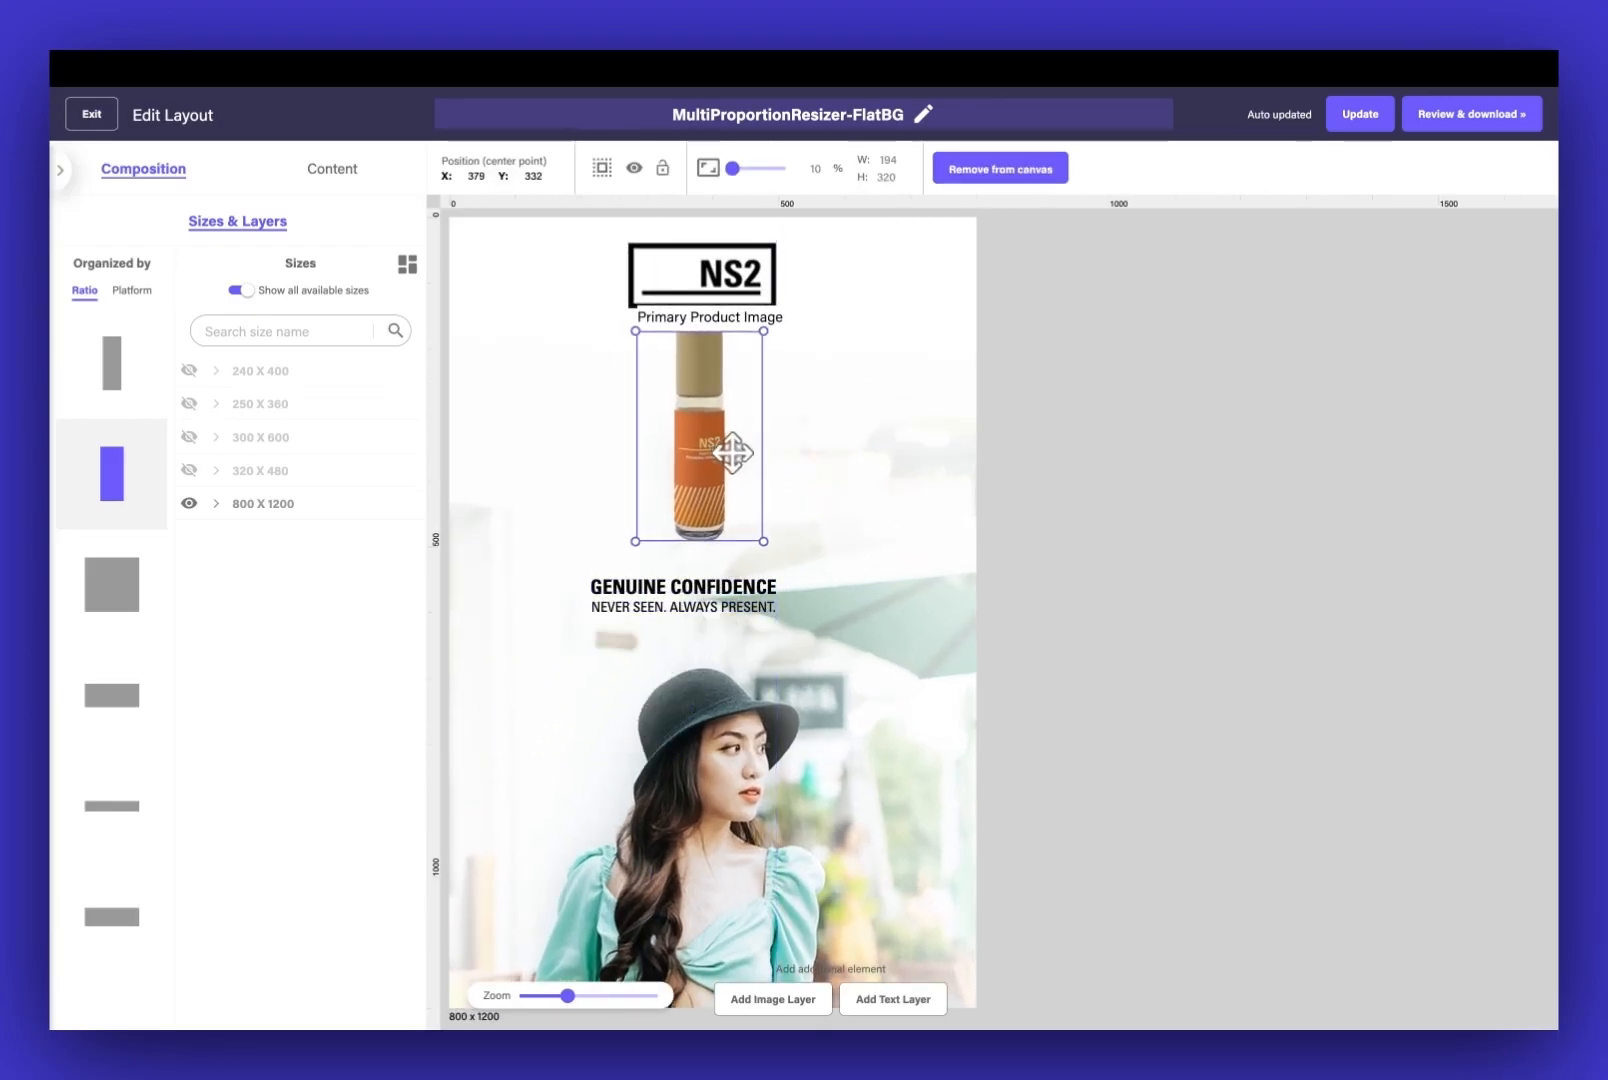
# Widen the headline and description text boxes below the bottle and give both the same width
pyautogui.click(748, 587)
pyautogui.moveTo(777, 577); pyautogui.dragTo(840, 553)
pyautogui.click(778, 607)
pyautogui.moveTo(772, 614); pyautogui.dragTo(816, 625)
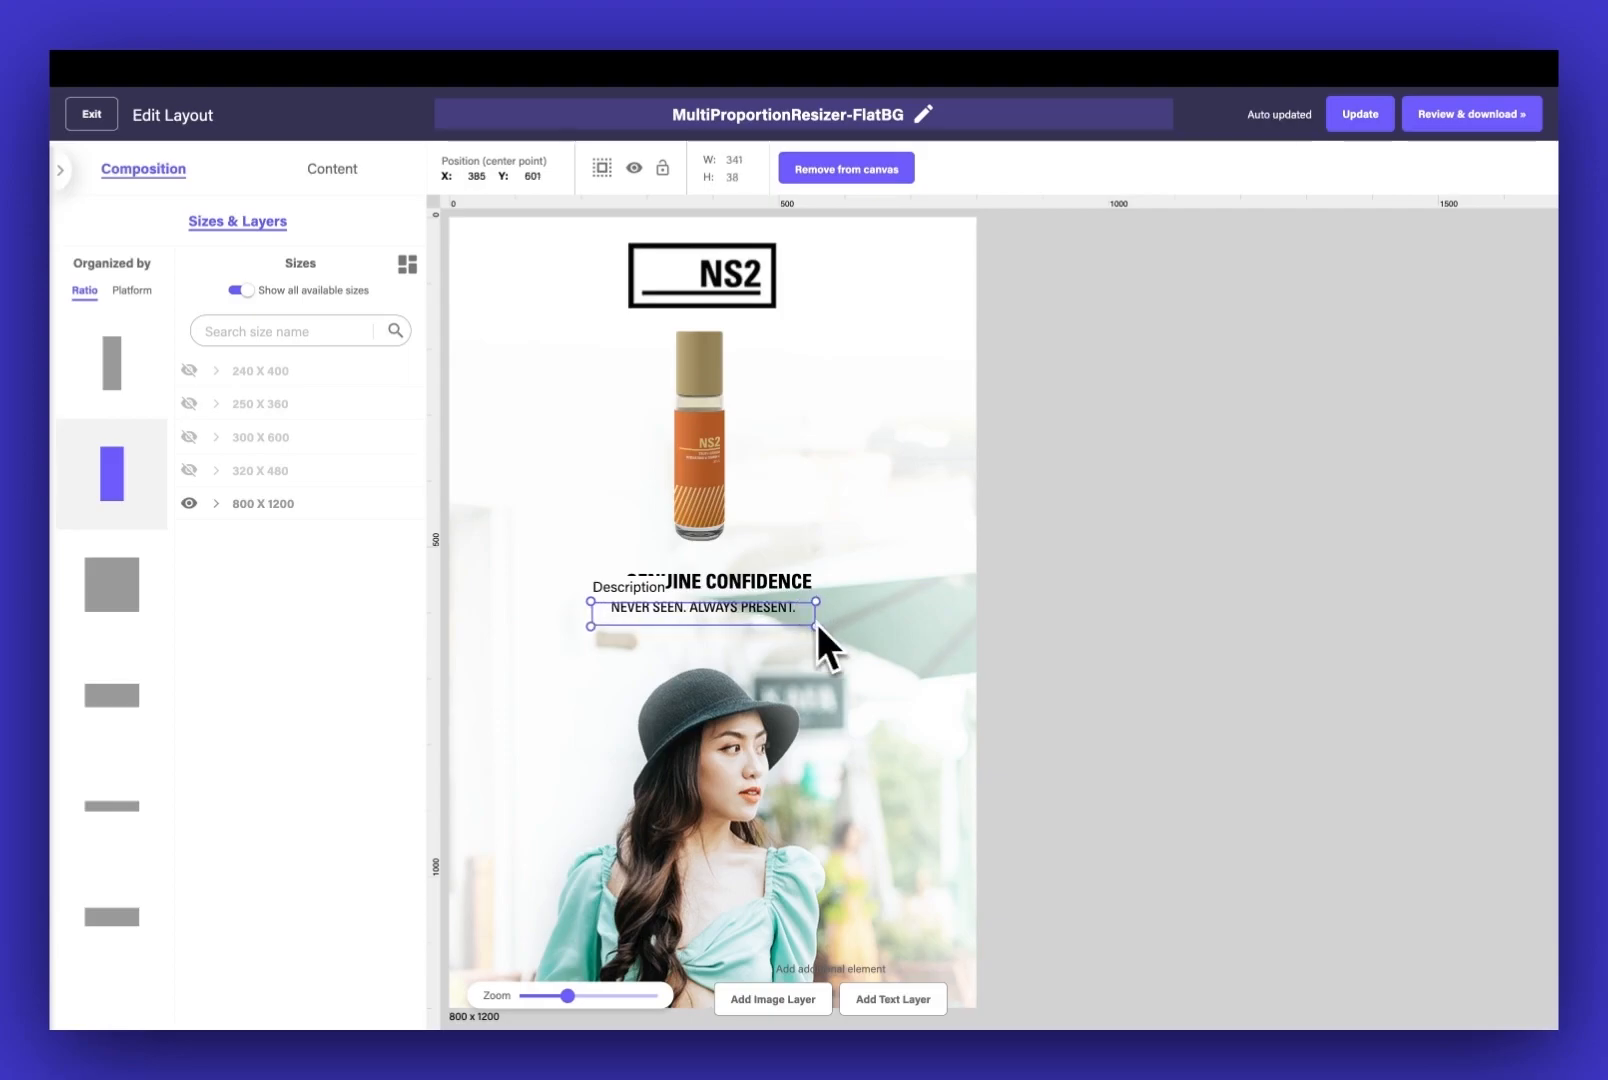
pyautogui.keyDown('shift'); pyautogui.click(758, 588); pyautogui.keyUp('shift')
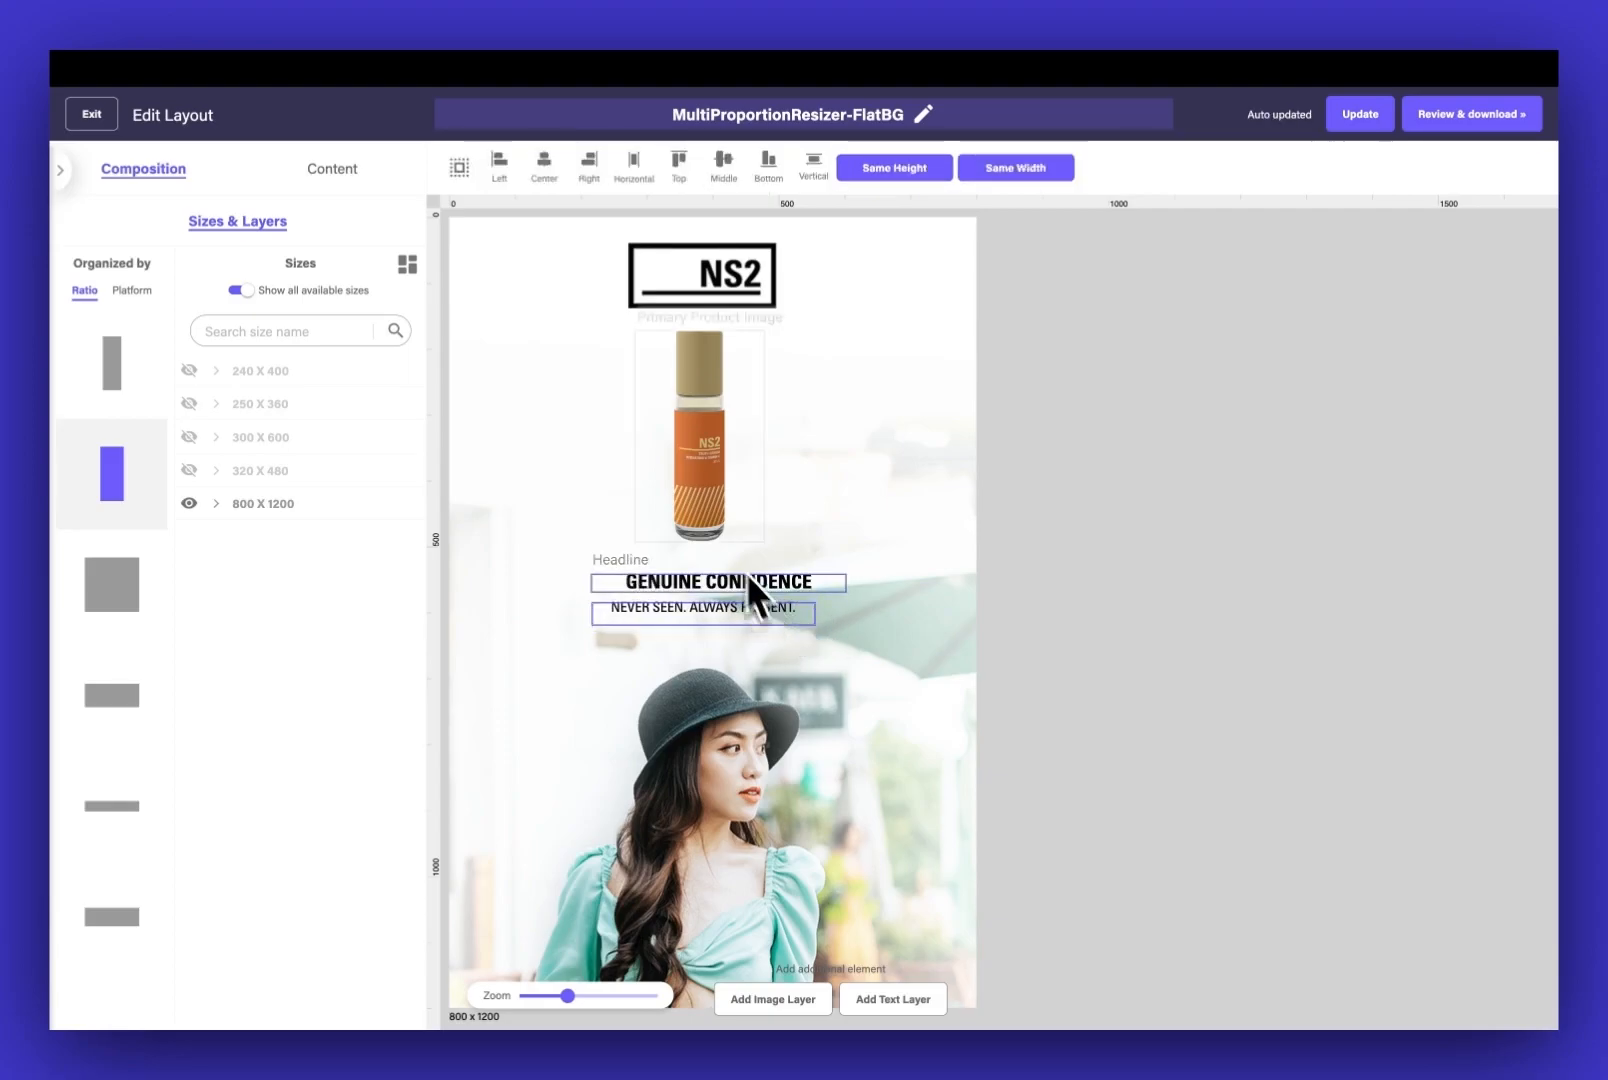
pyautogui.click(1028, 170)
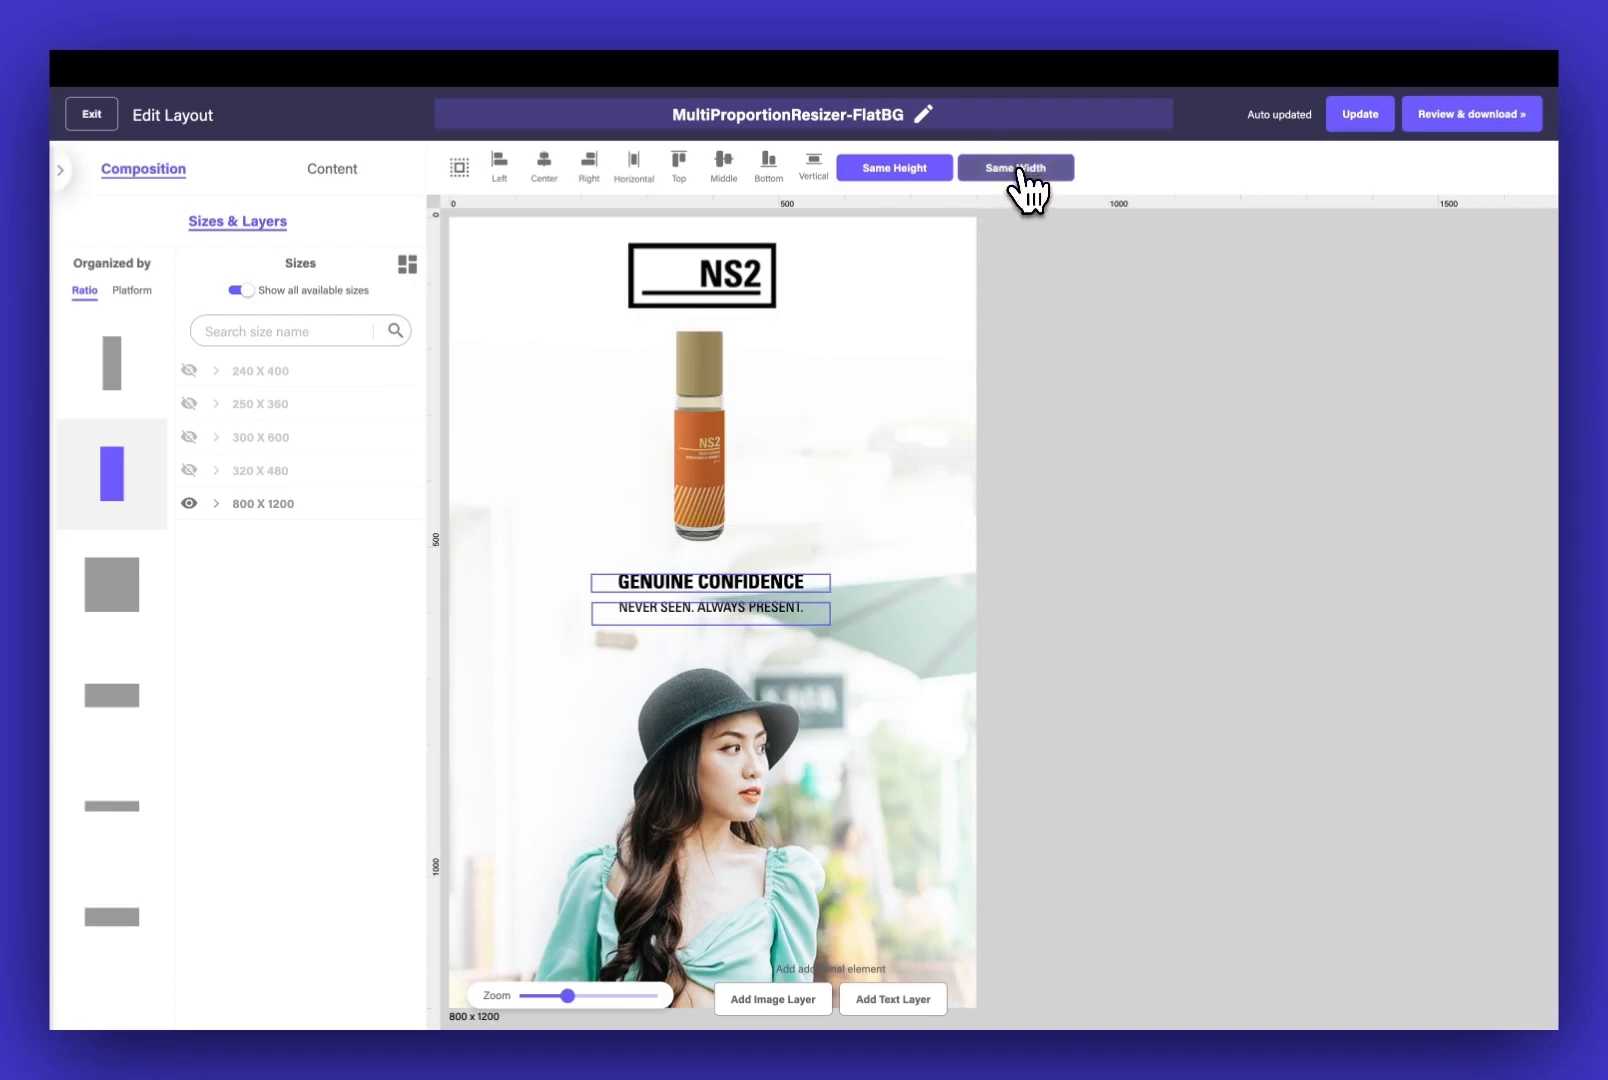
# Align the logo, product image, headline and description with the background on one vertical centre line in the 800 x 1200 layout
pyautogui.keyDown('shift'); pyautogui.click(709, 466); pyautogui.keyUp('shift')
pyautogui.keyDown('shift'); pyautogui.click(704, 280); pyautogui.keyUp('shift')
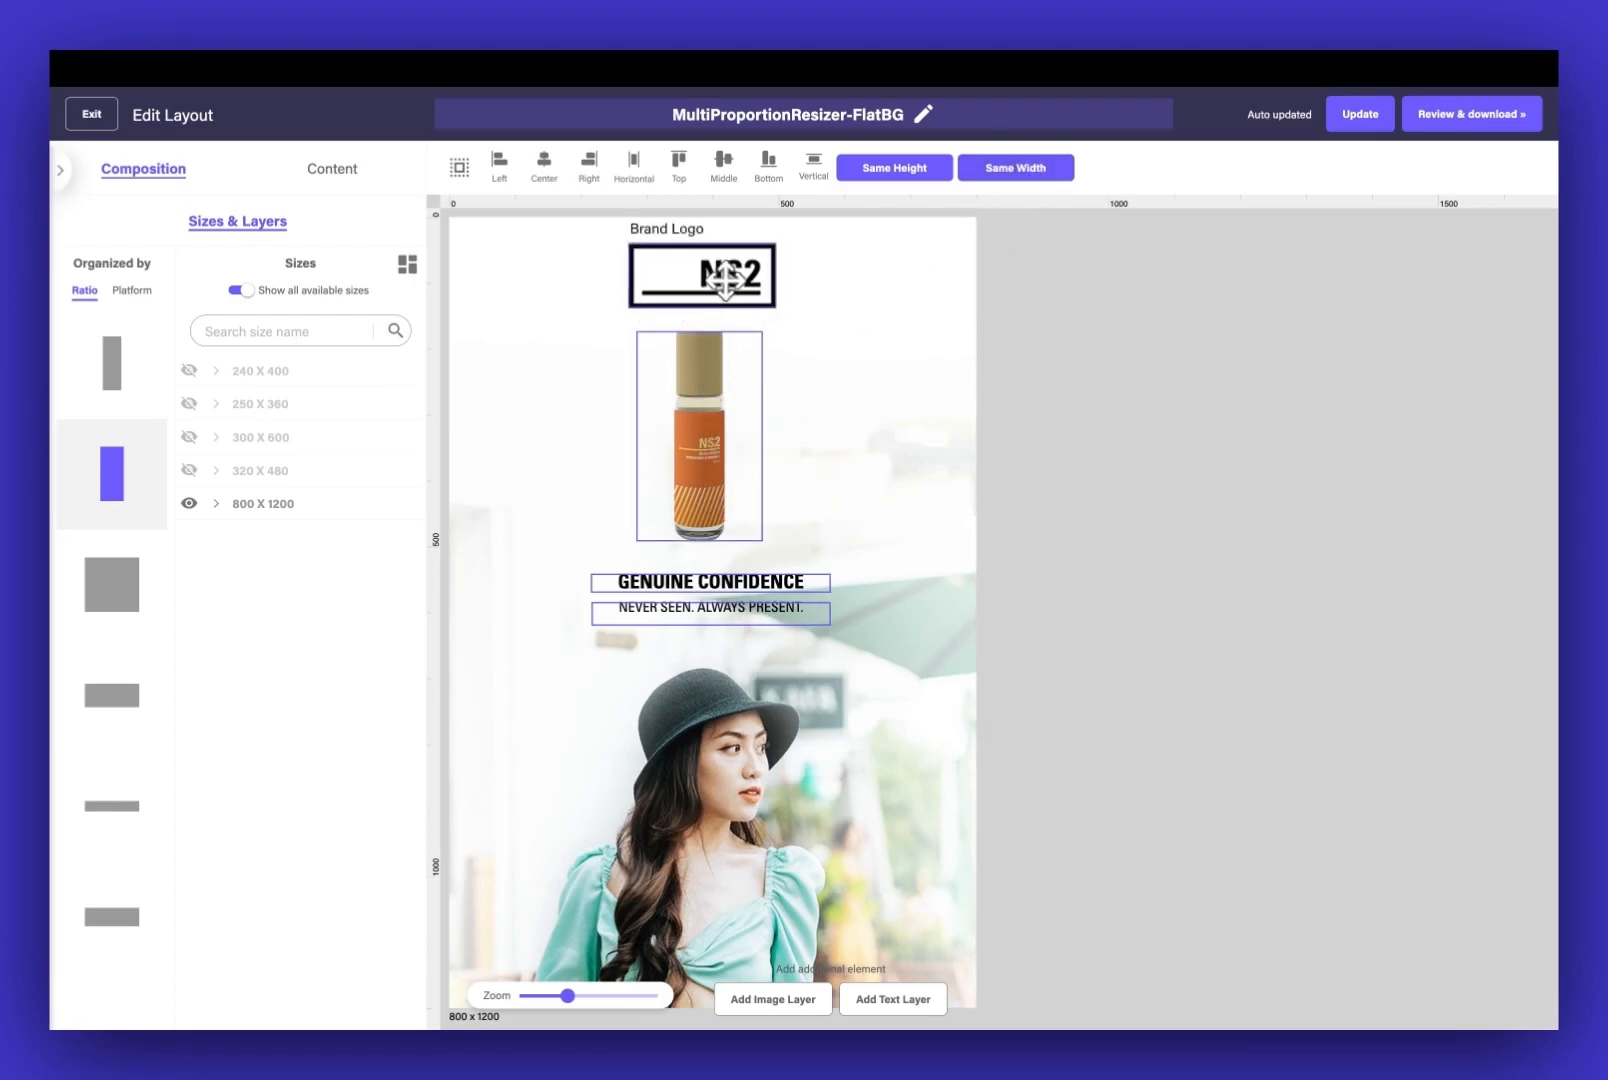
pyautogui.click(545, 168)
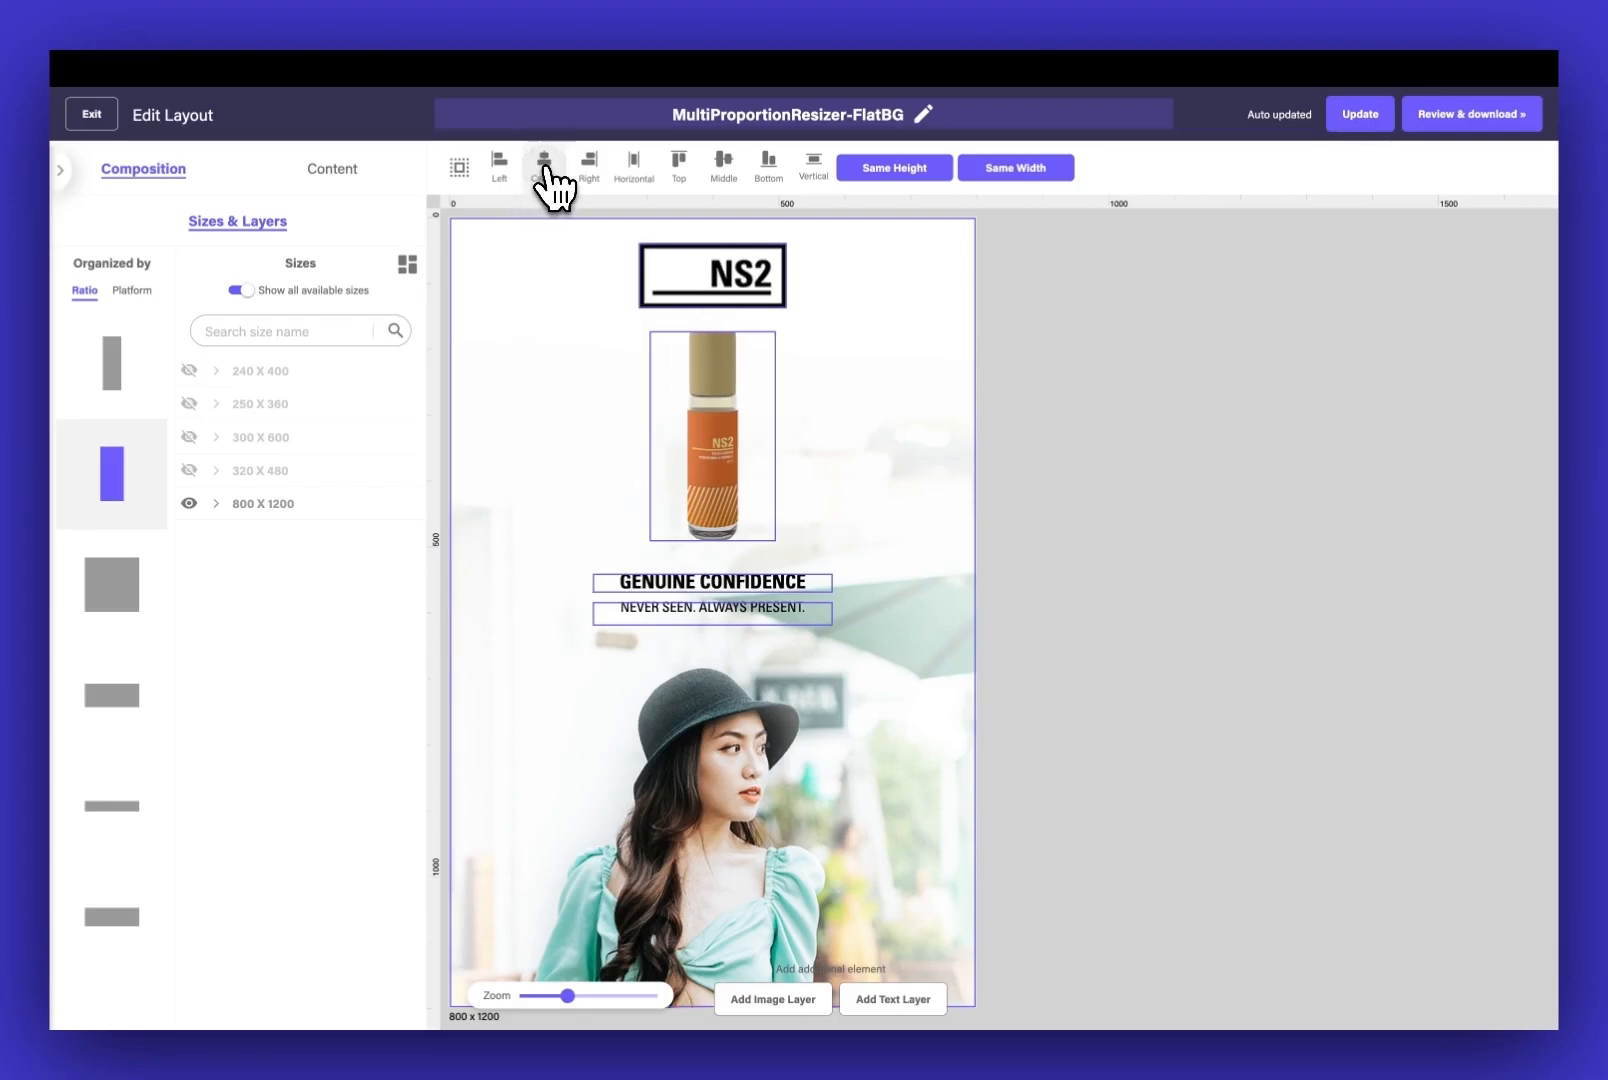
pyautogui.click(1089, 433)
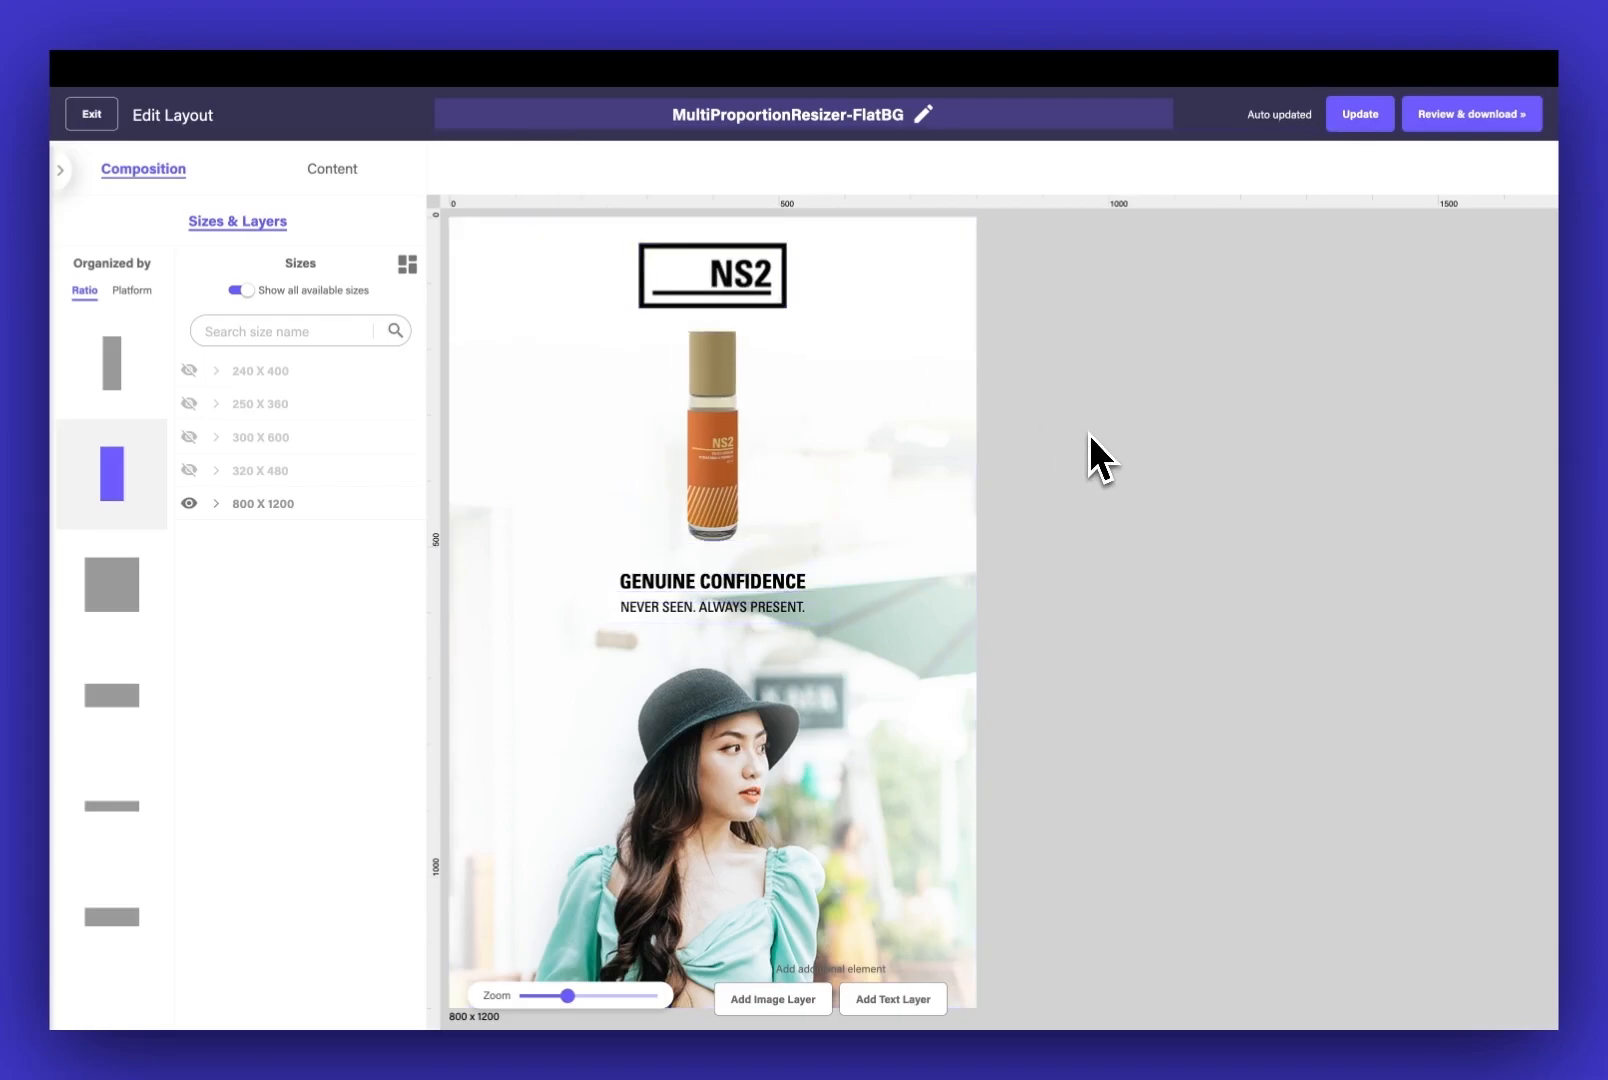
# Show the 320 x 480, 300 x 600, 250 x 360 and 240 x 400 sizes on the canvas beside the 800 x 1200 layout
pyautogui.scroll(-3, 1089, 433)
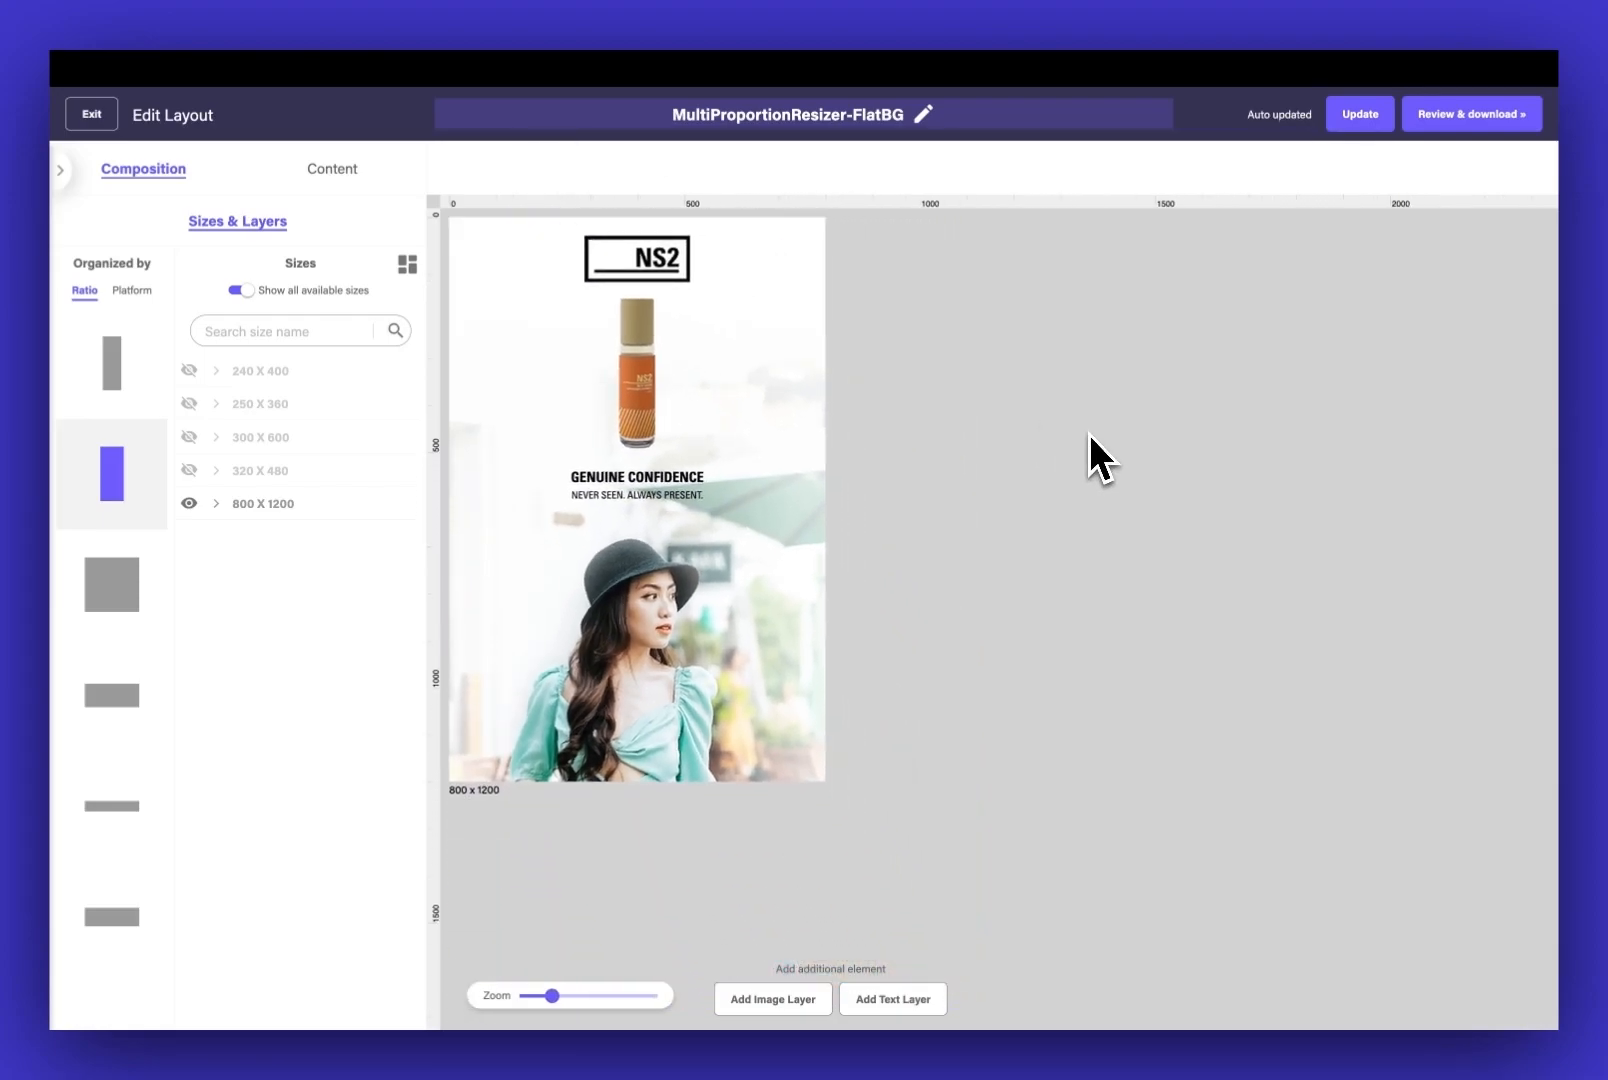
pyautogui.click(189, 470)
pyautogui.click(189, 437)
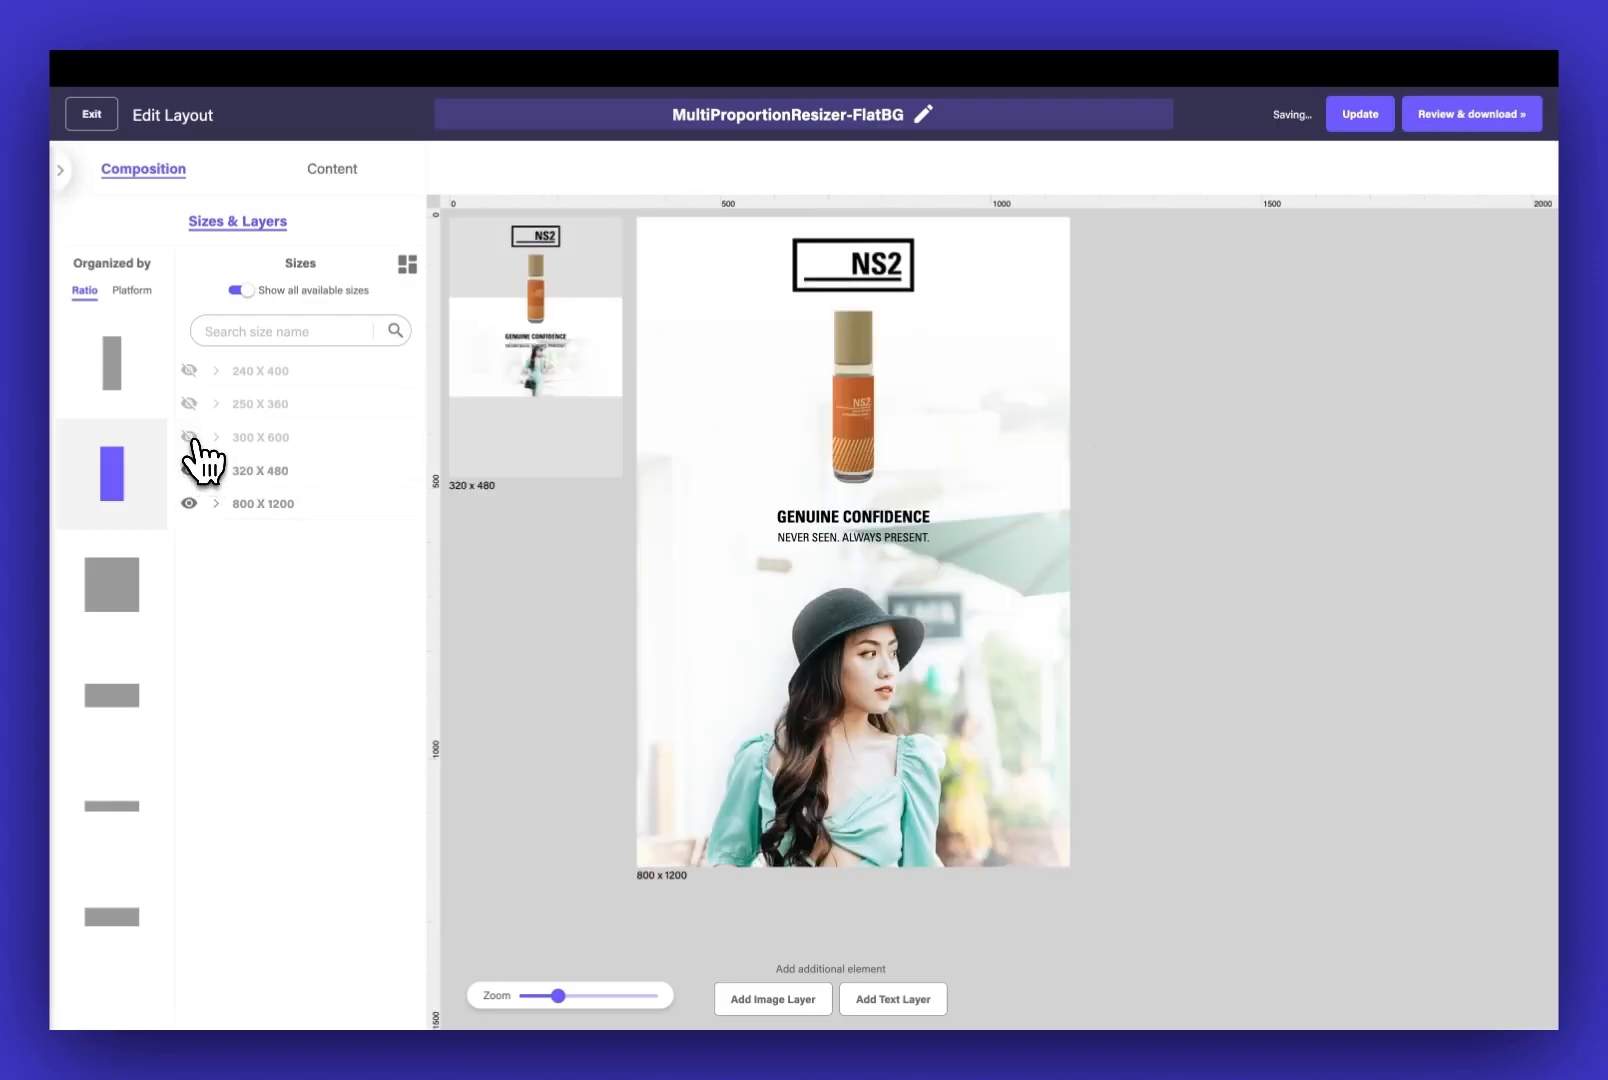
pyautogui.click(189, 403)
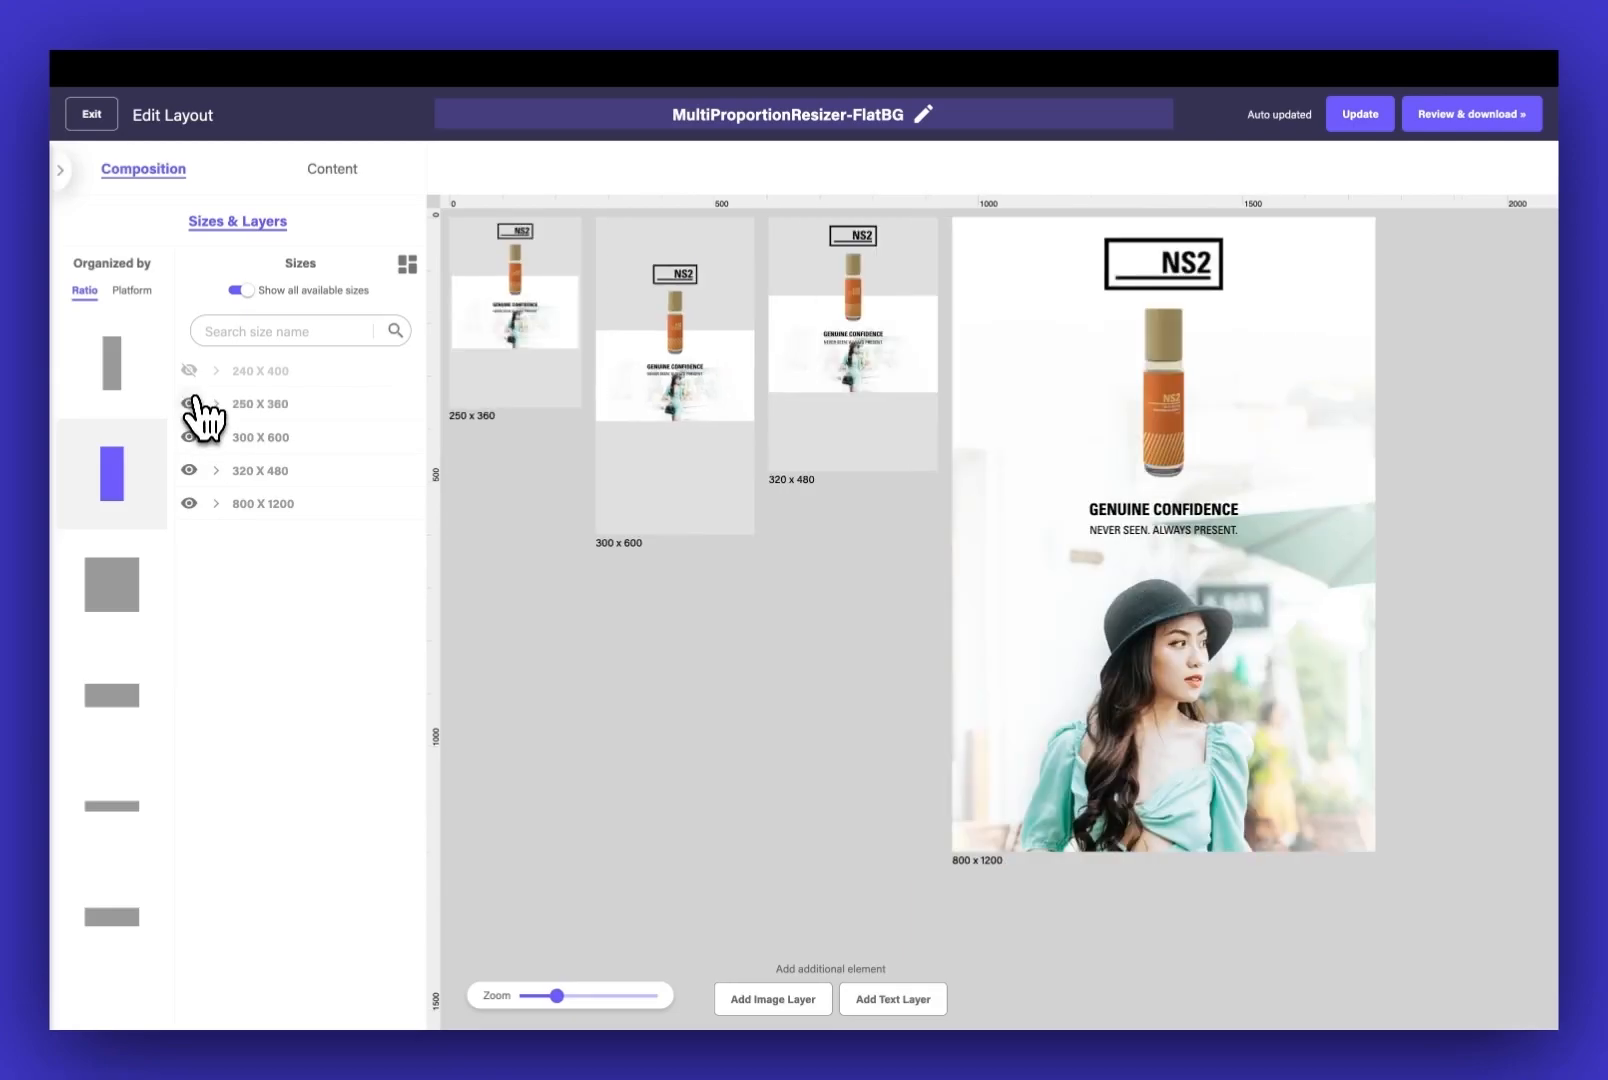
pyautogui.click(189, 370)
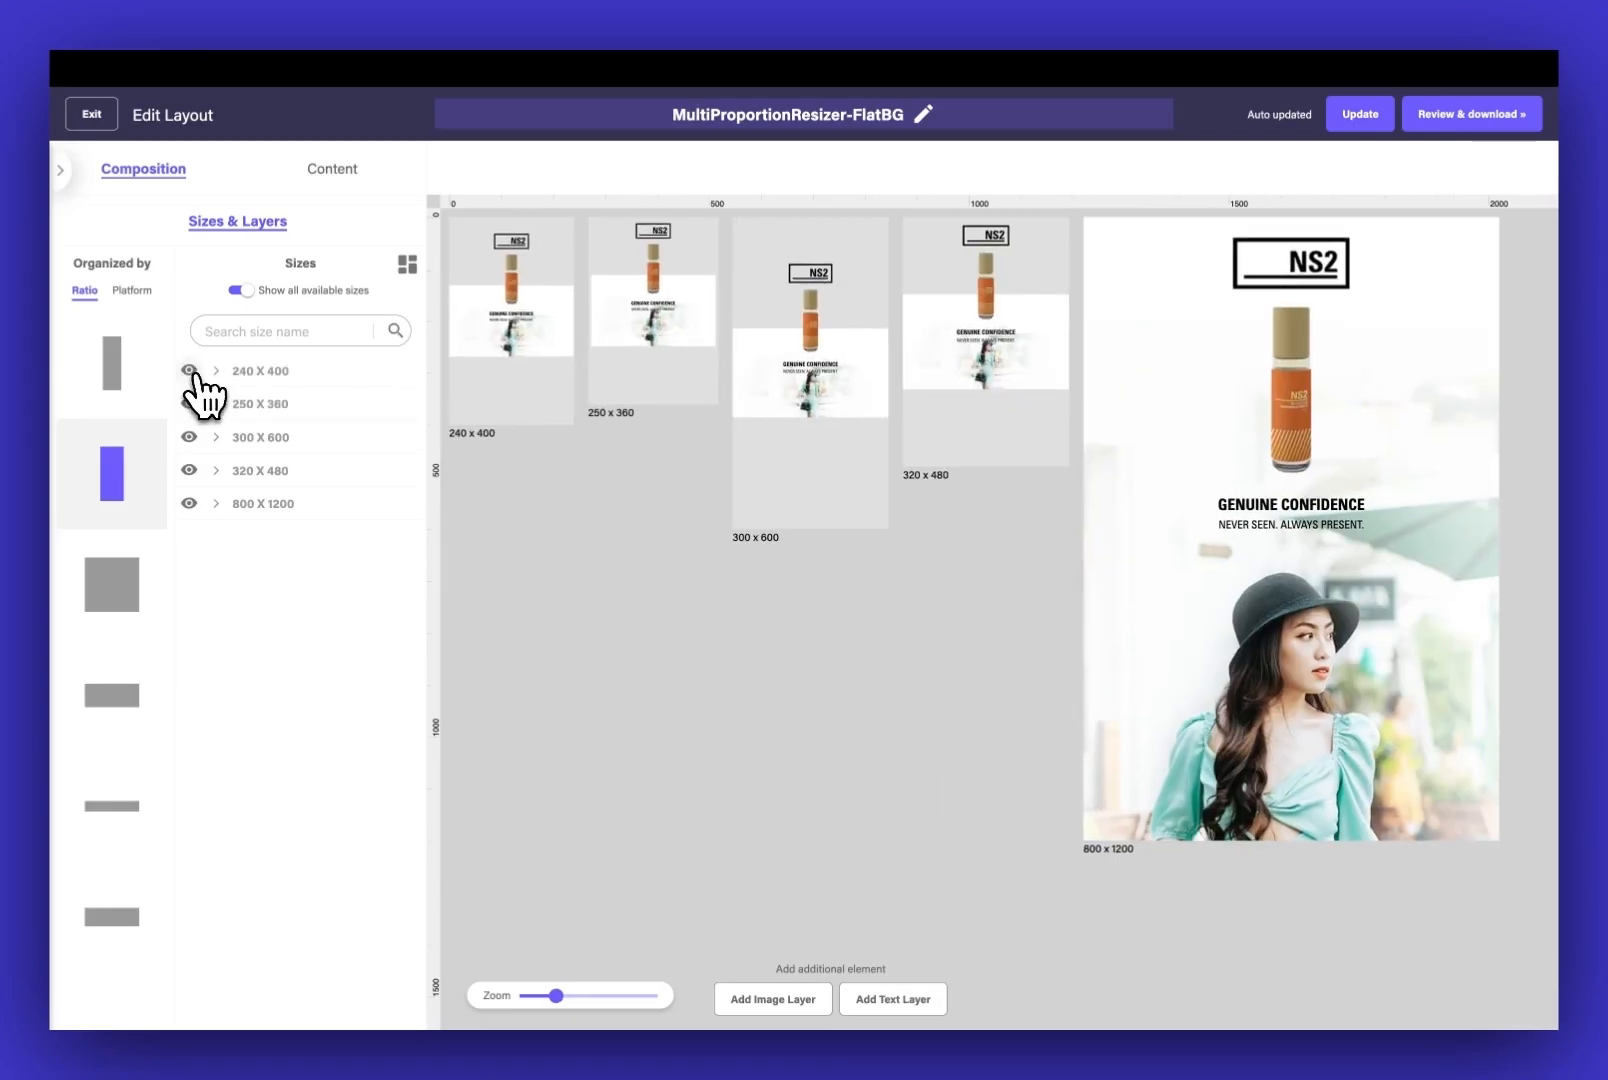
# Select the background images of all five portrait sizes together and scale them to fill their canvases
pyautogui.click(469, 389)
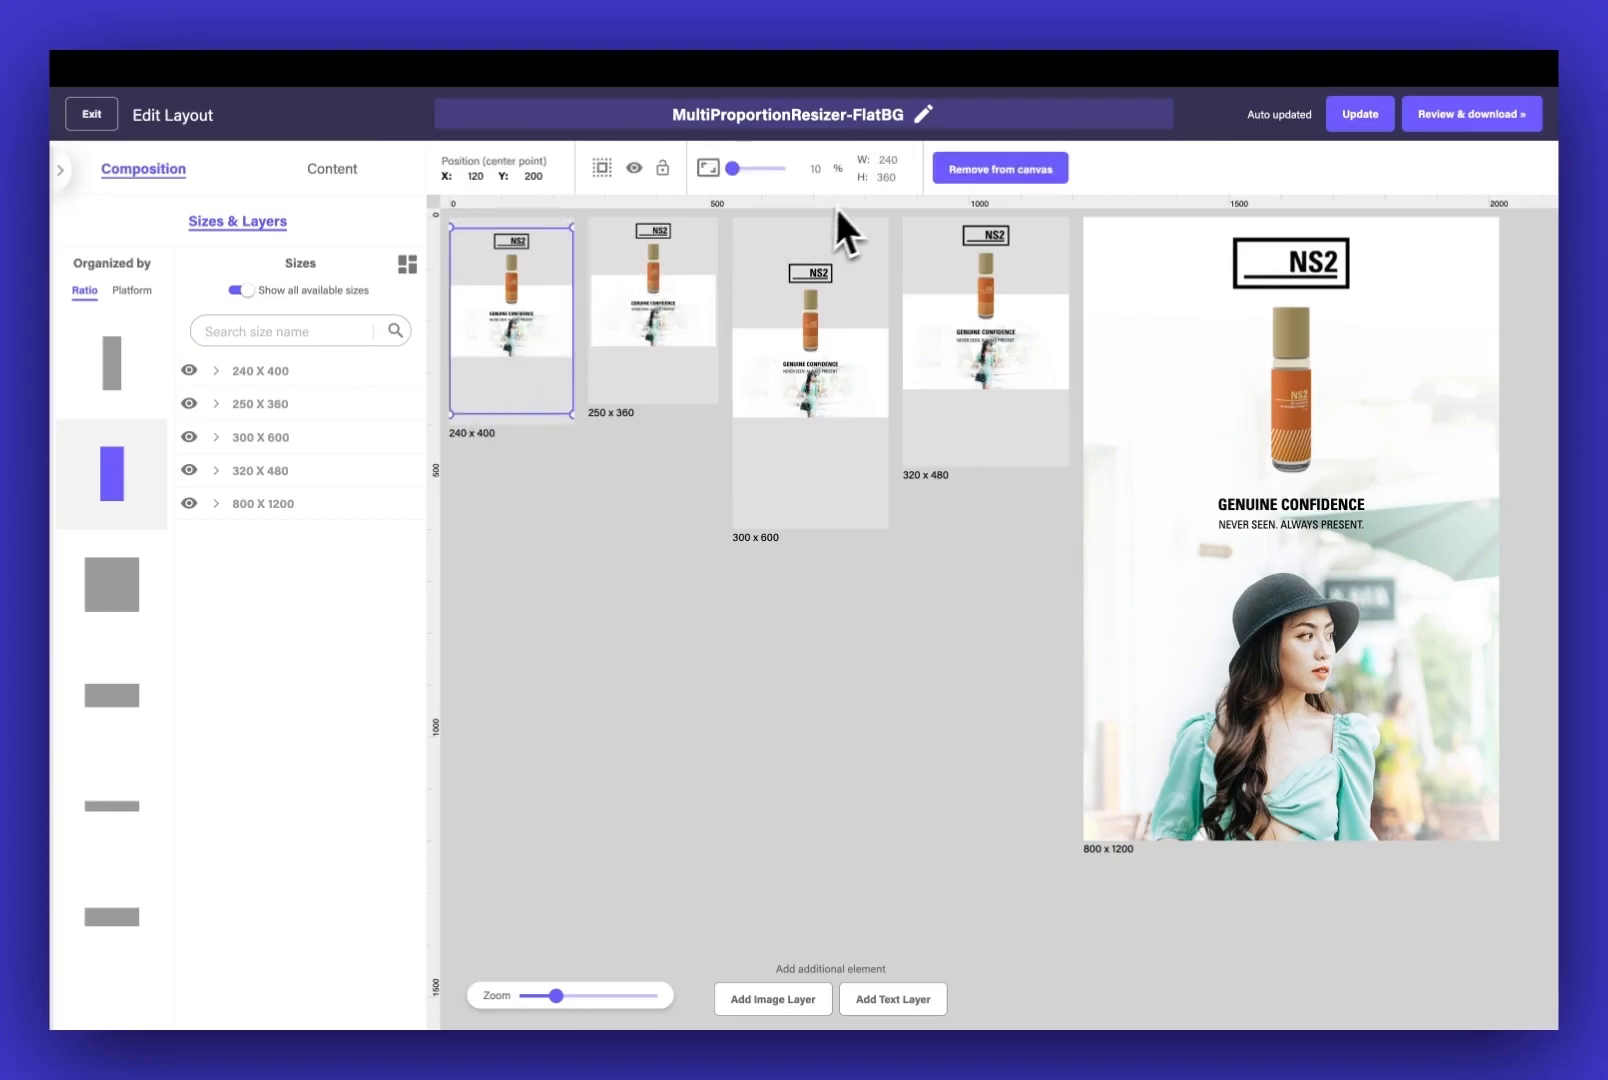
pyautogui.doubleClick(899, 177)
pyautogui.click(703, 370)
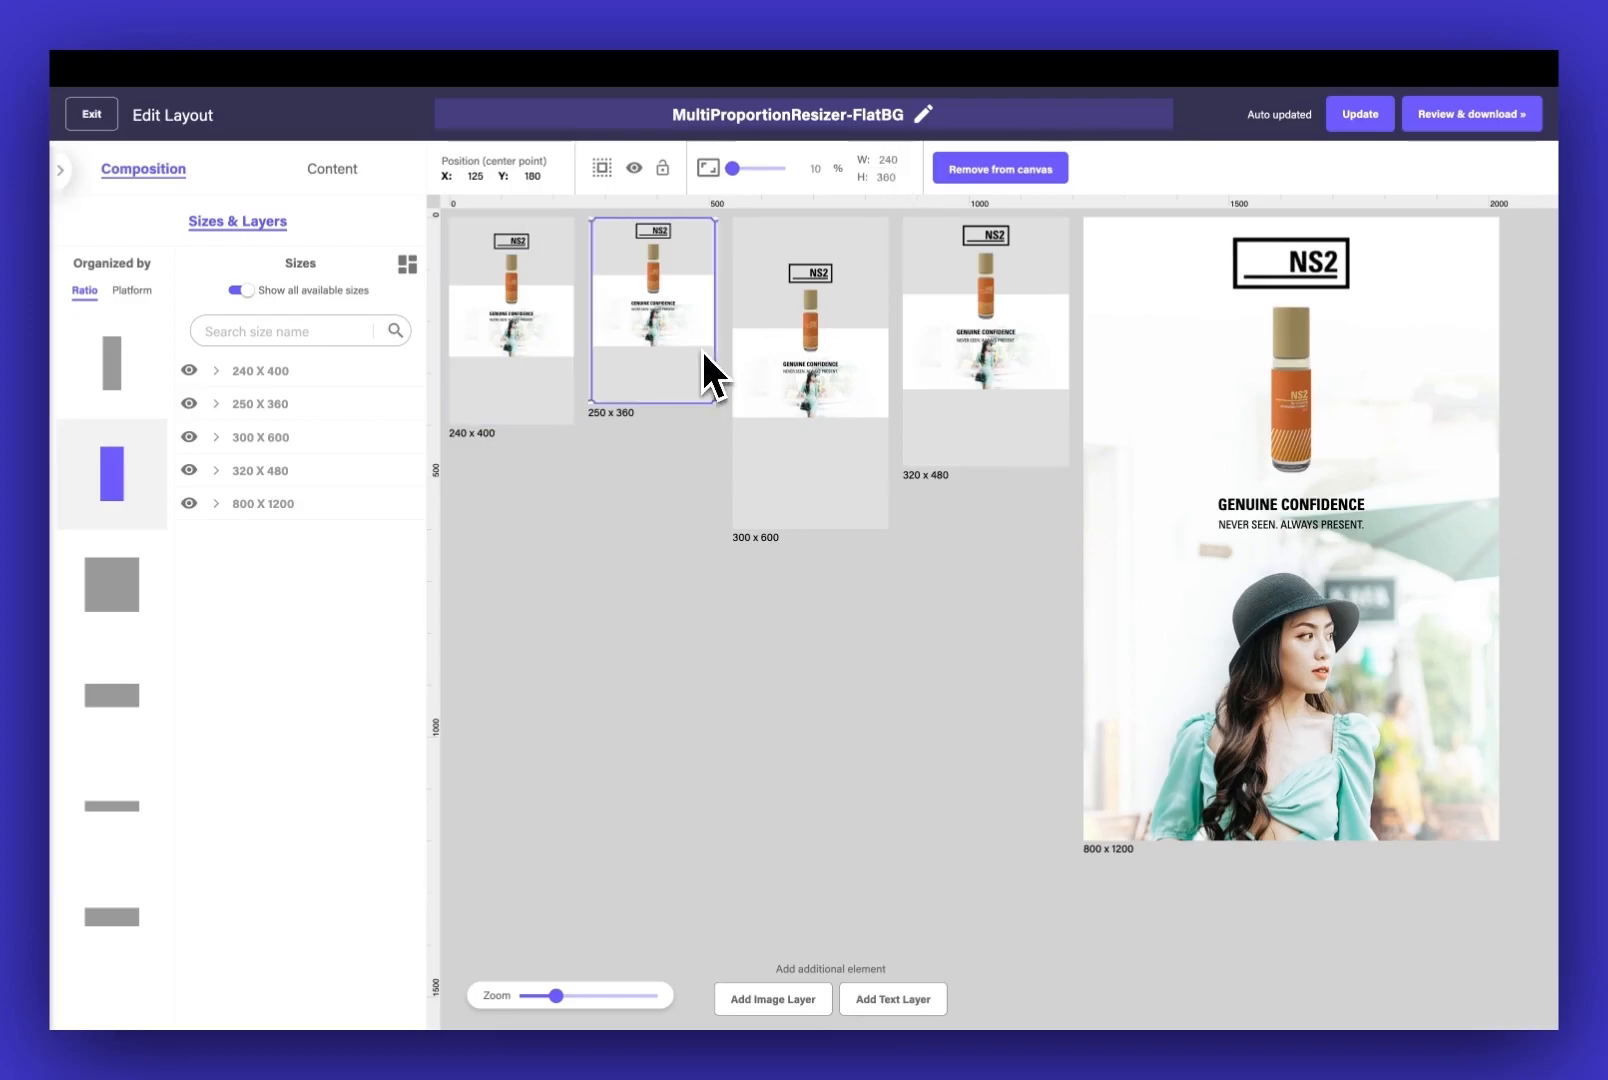
pyautogui.click(882, 410)
pyautogui.click(1057, 322)
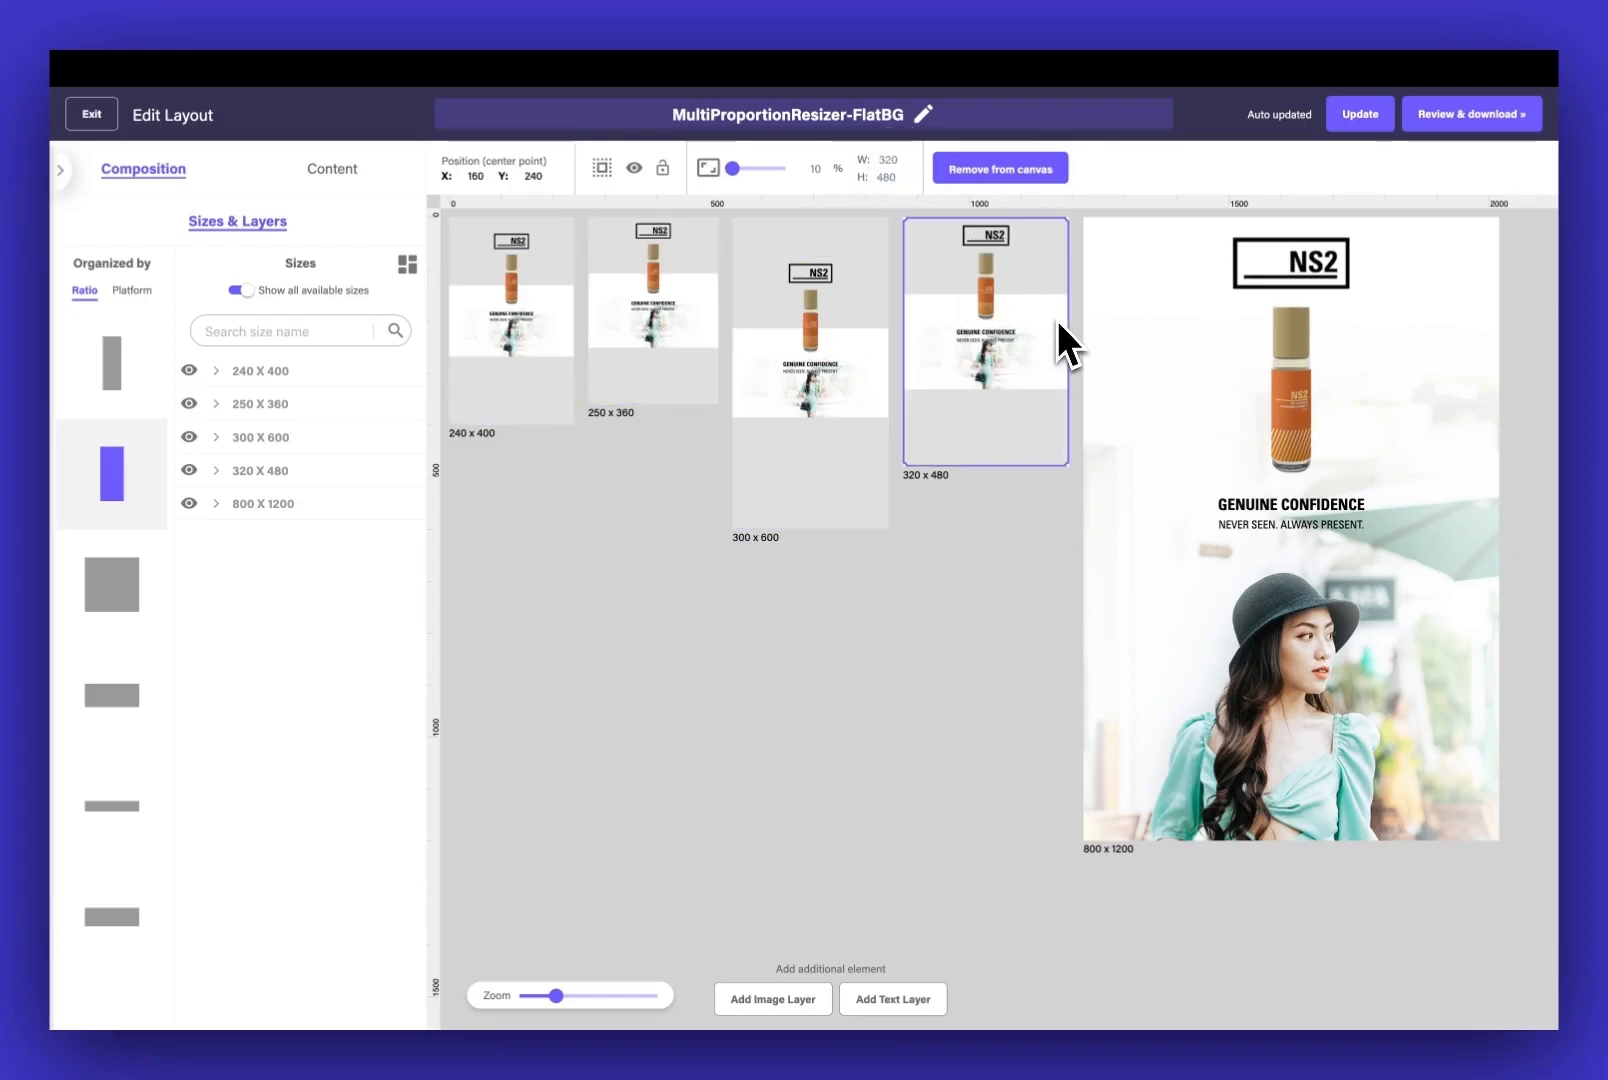
pyautogui.click(1128, 330)
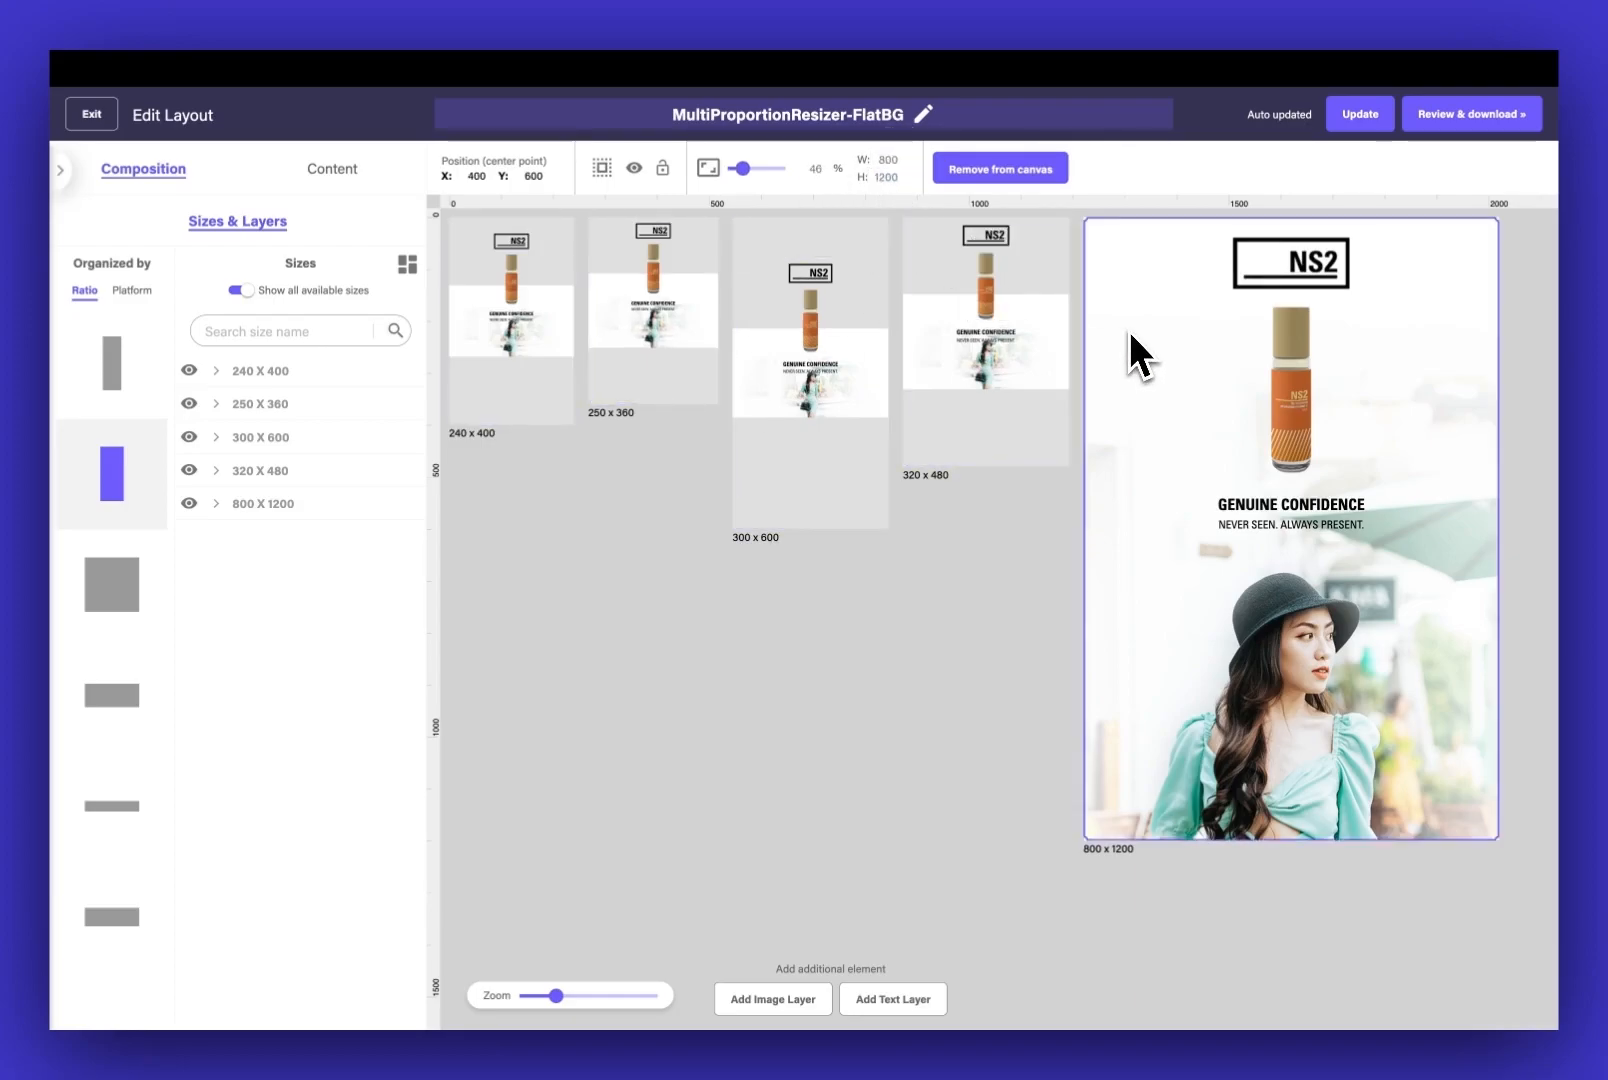
pyautogui.click(602, 168)
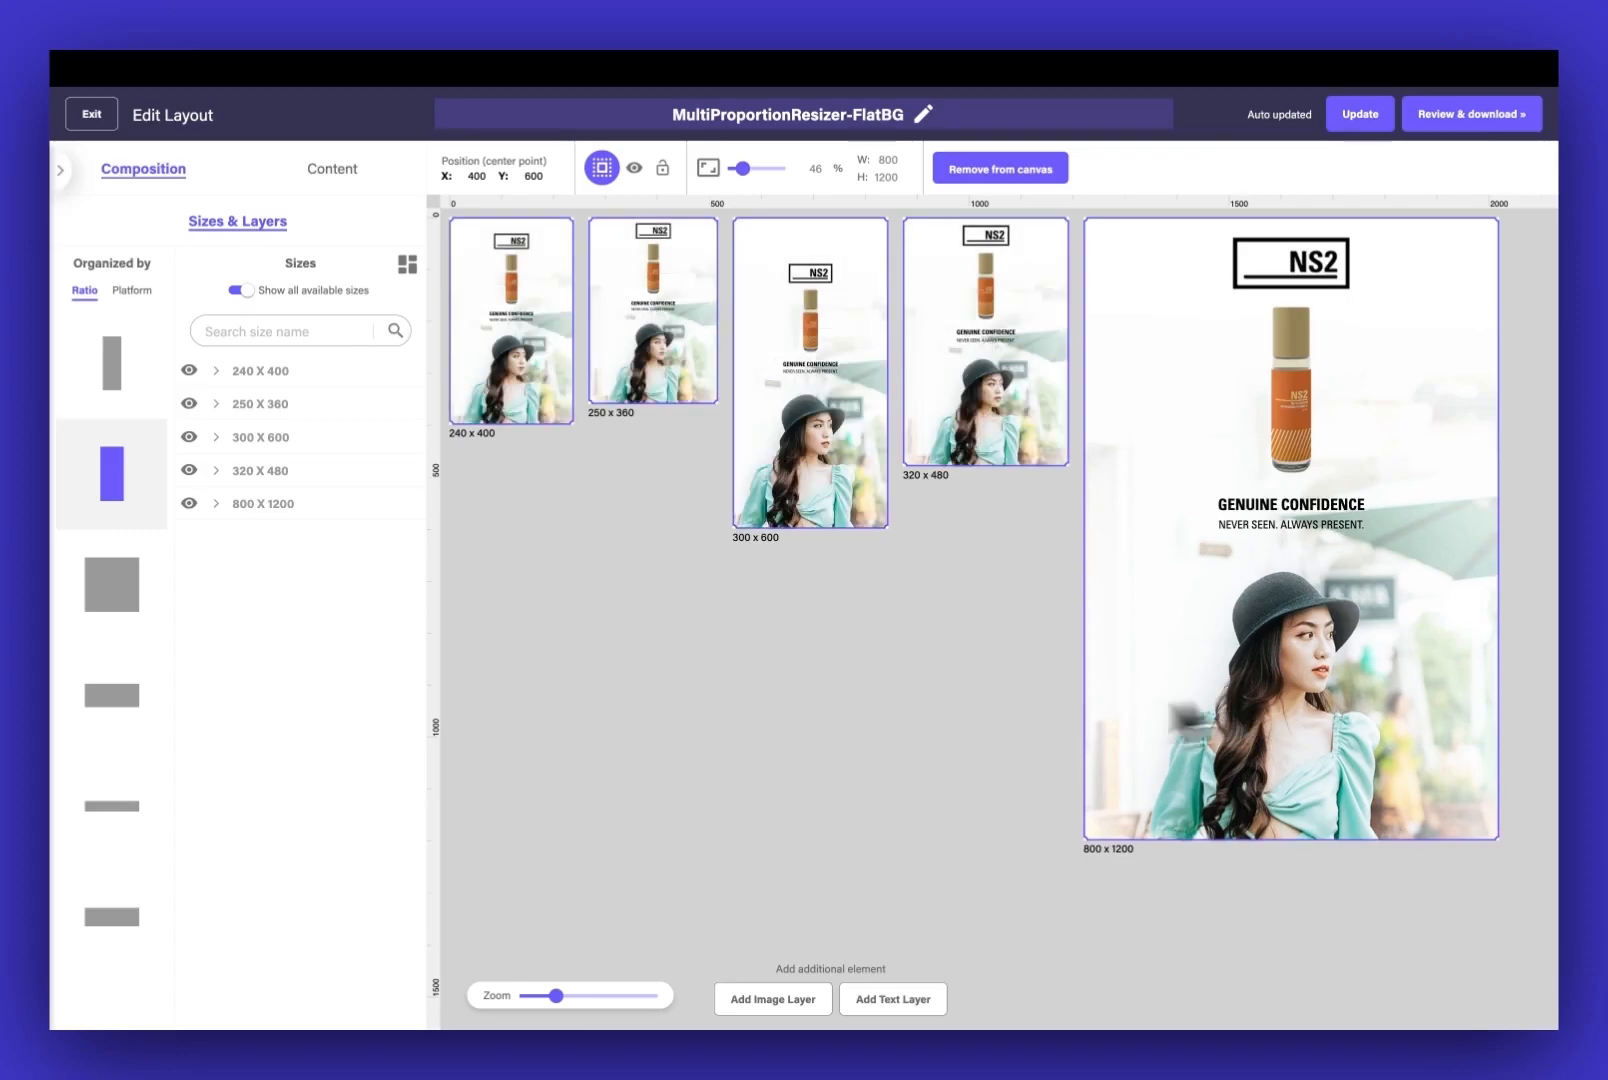
pyautogui.click(565, 740)
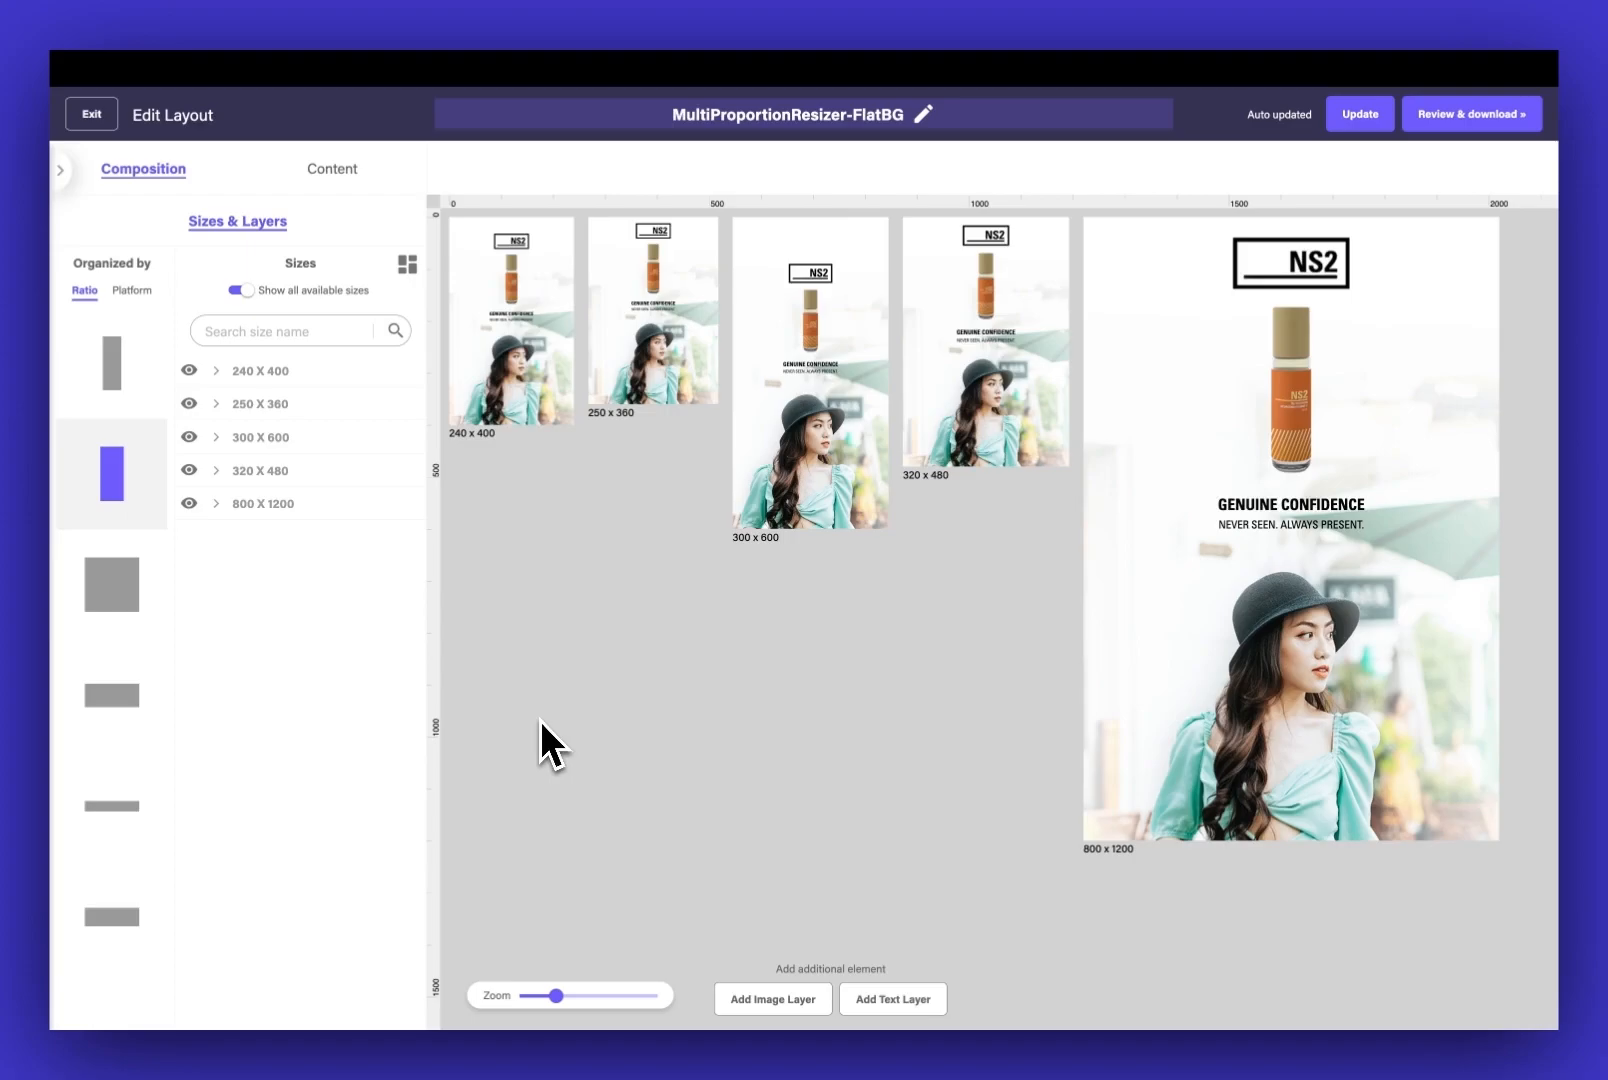
# Open the 240 x 400 portrait ad for content editing and set its headline font size to 10 px
pyautogui.click(336, 172)
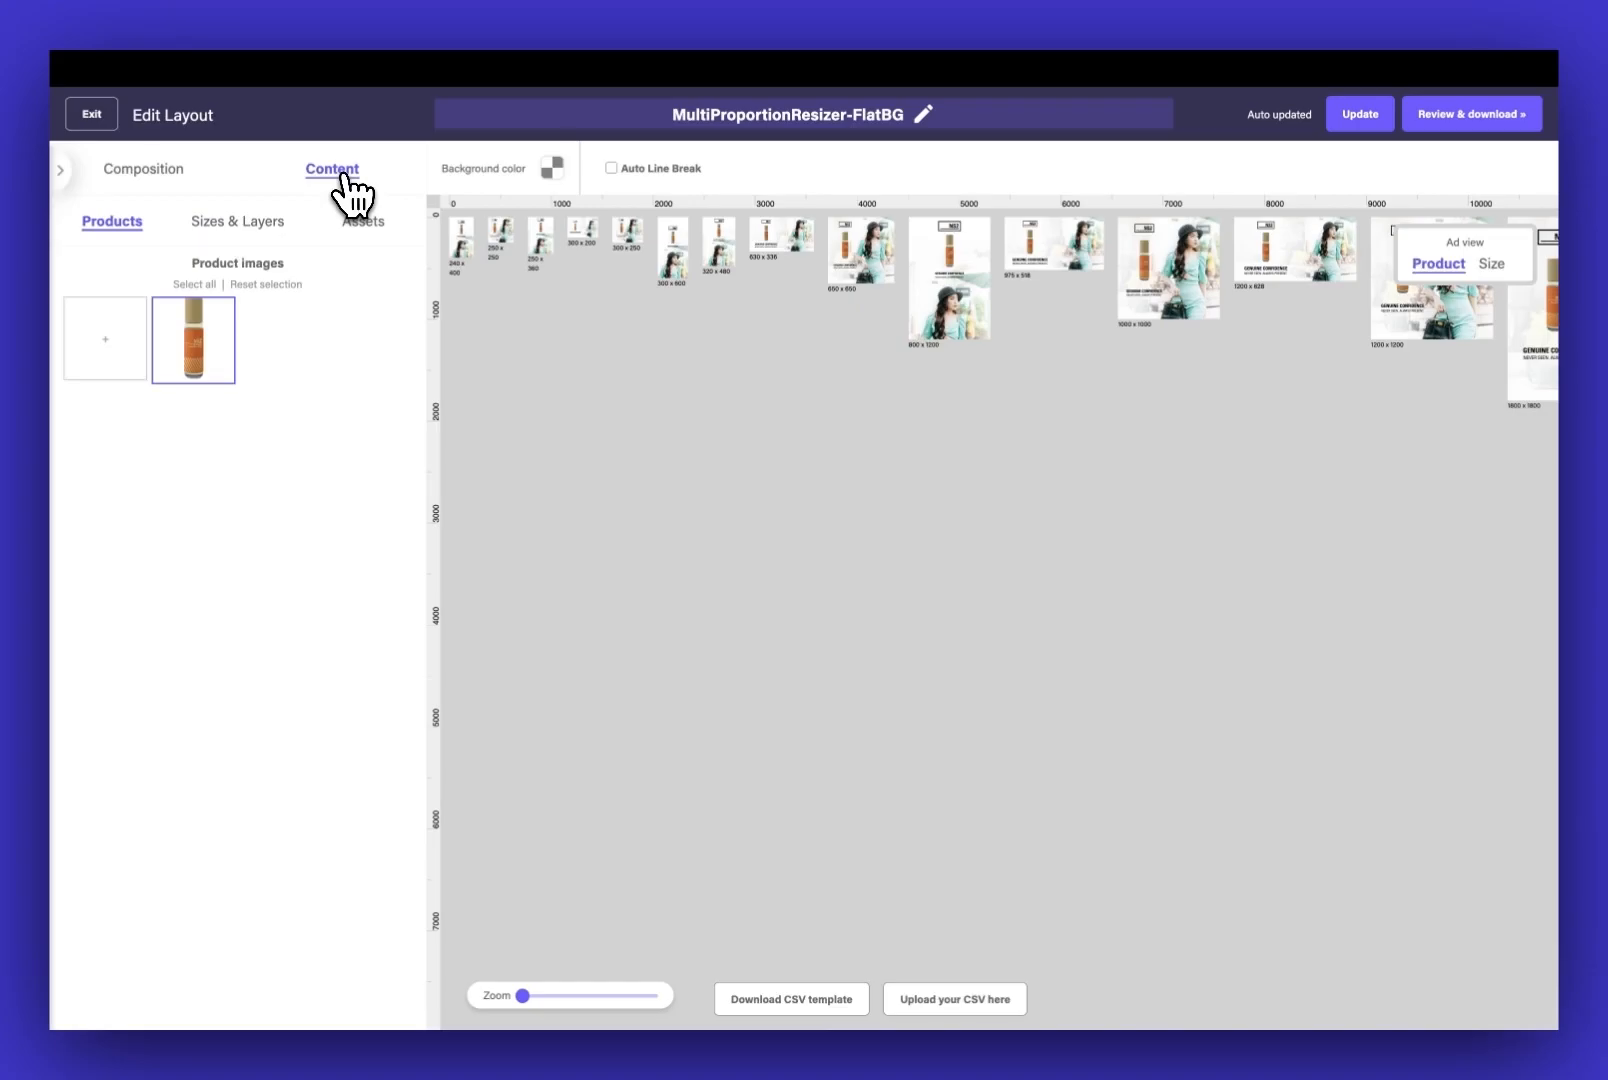
pyautogui.click(252, 222)
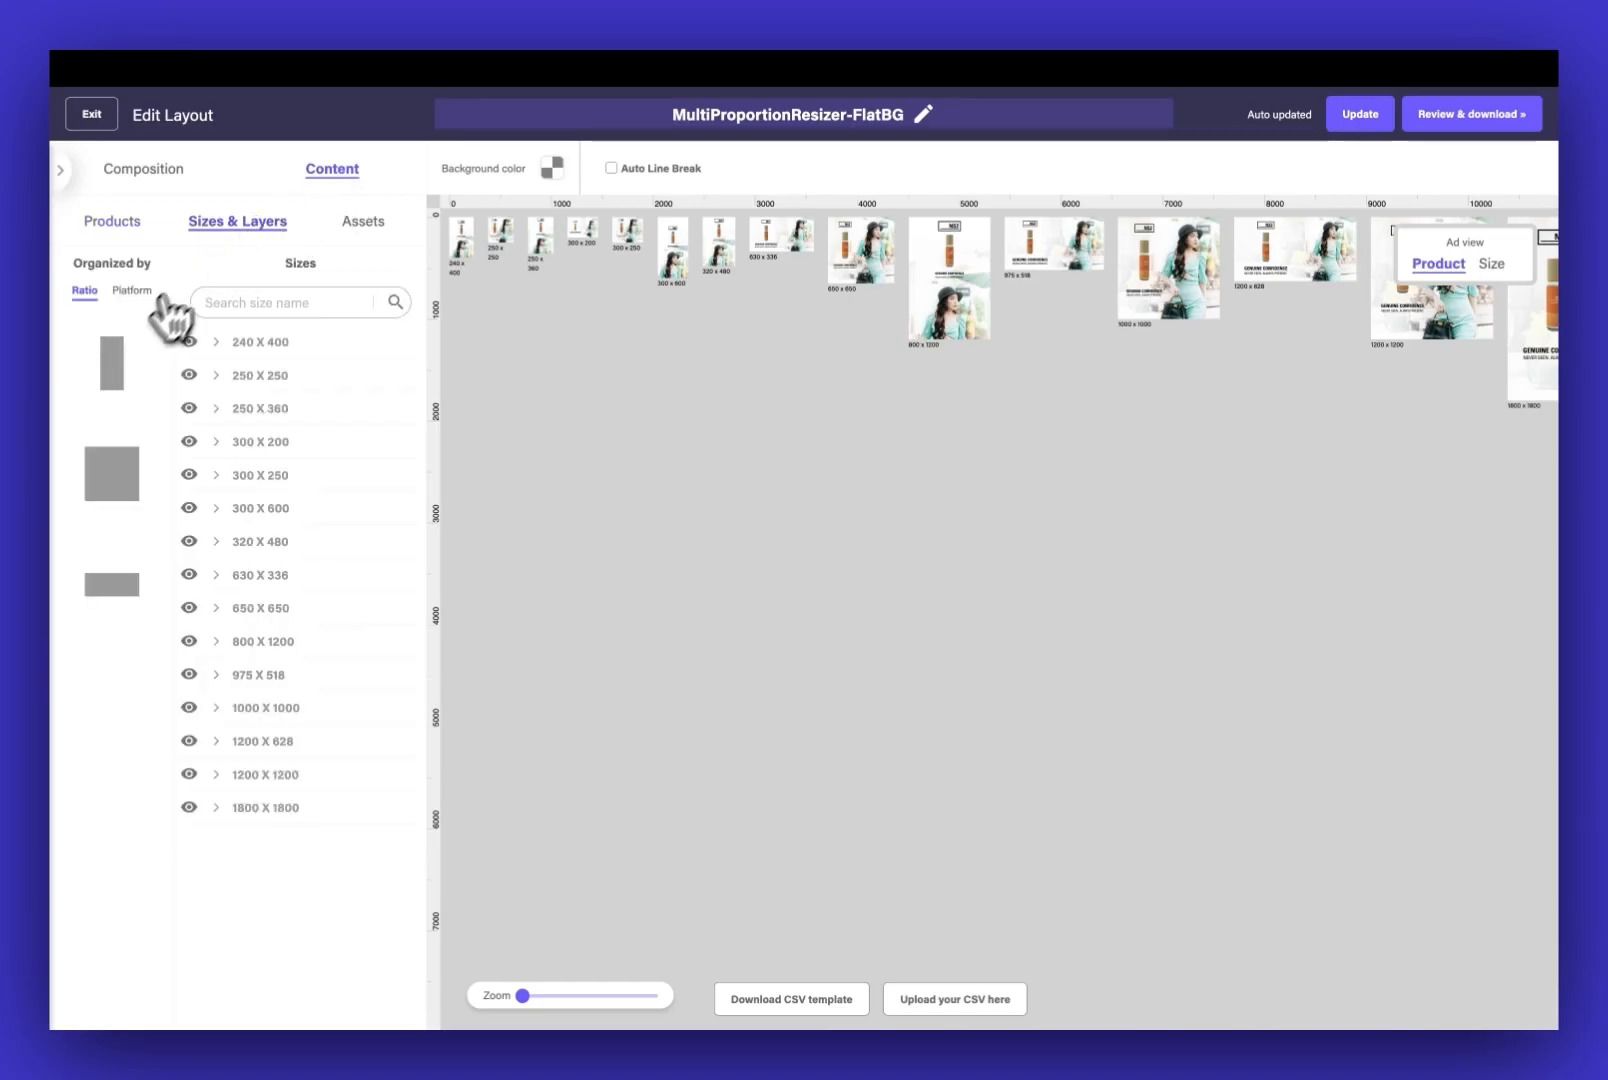
pyautogui.click(113, 358)
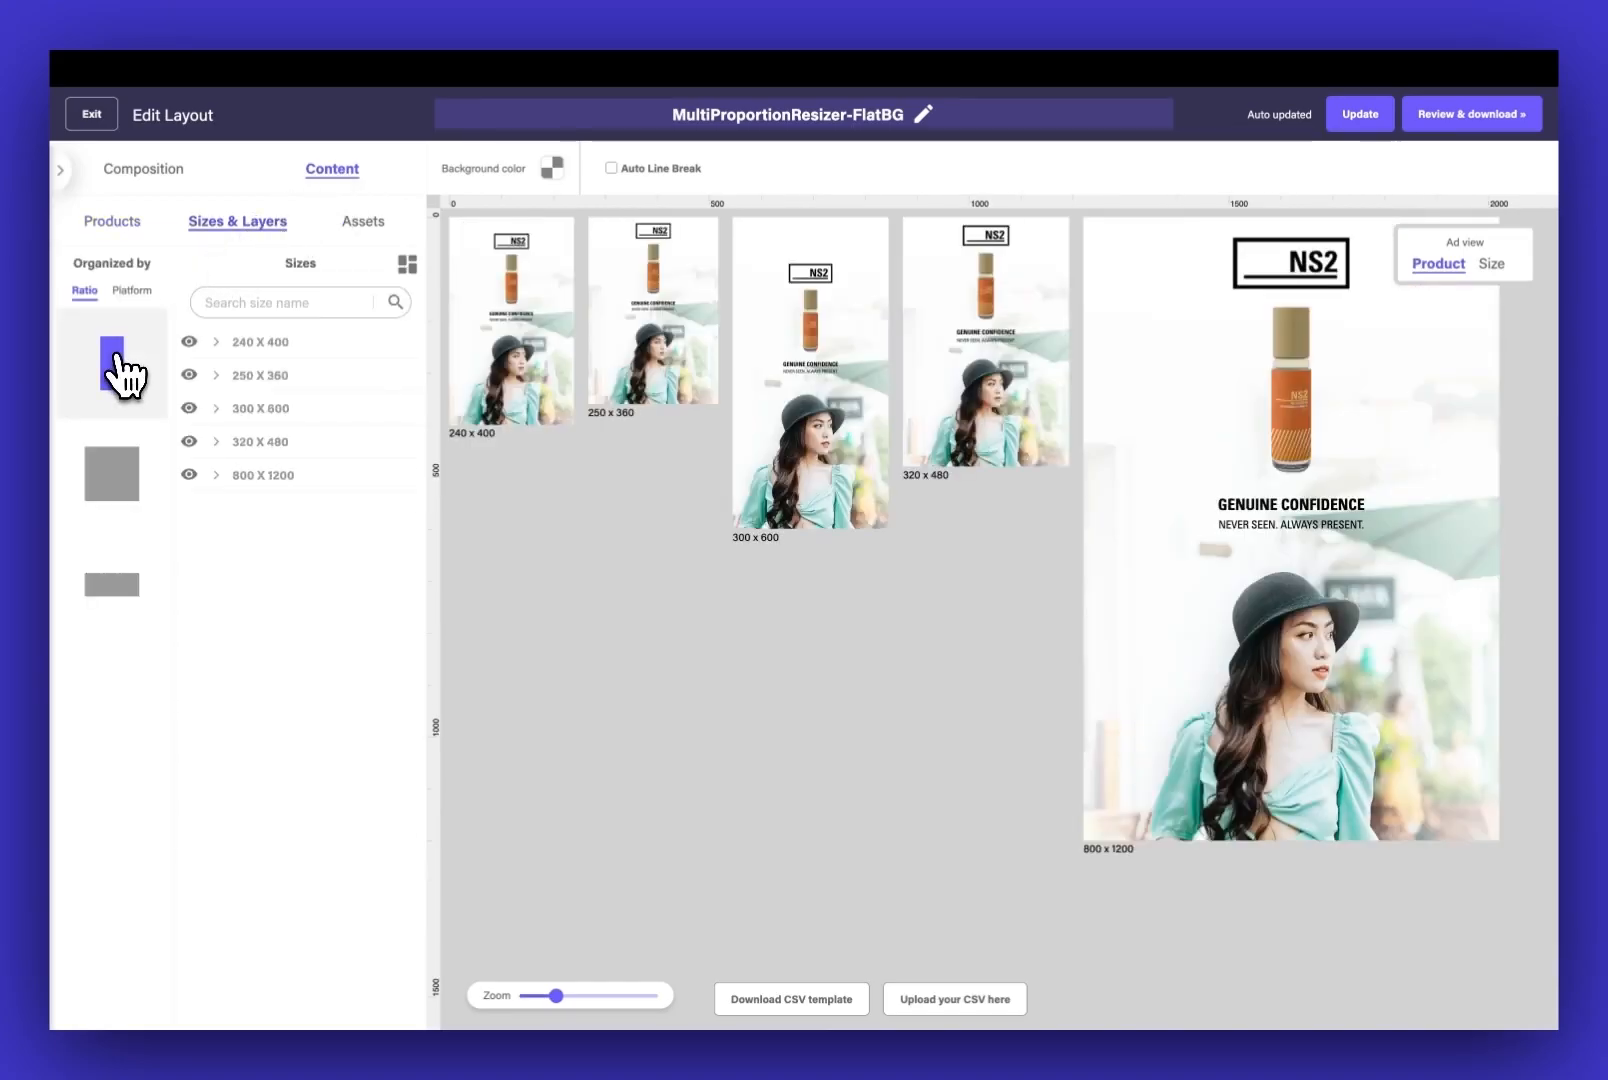
pyautogui.click(284, 343)
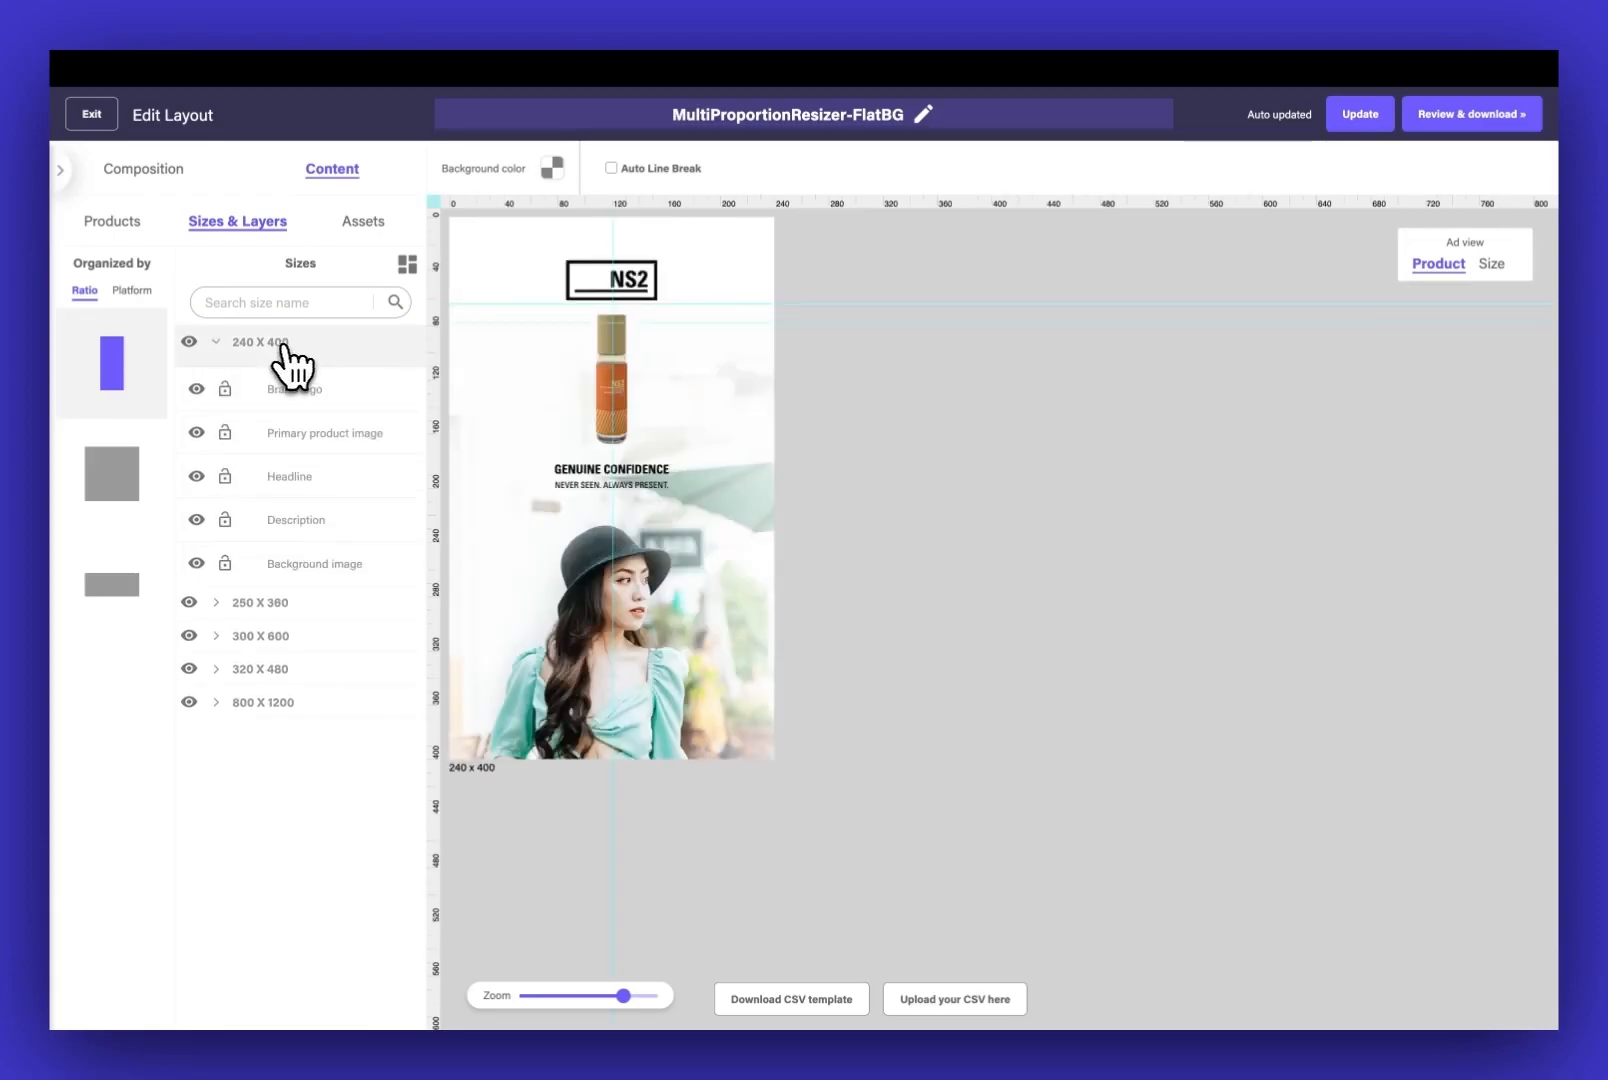
pyautogui.click(649, 467)
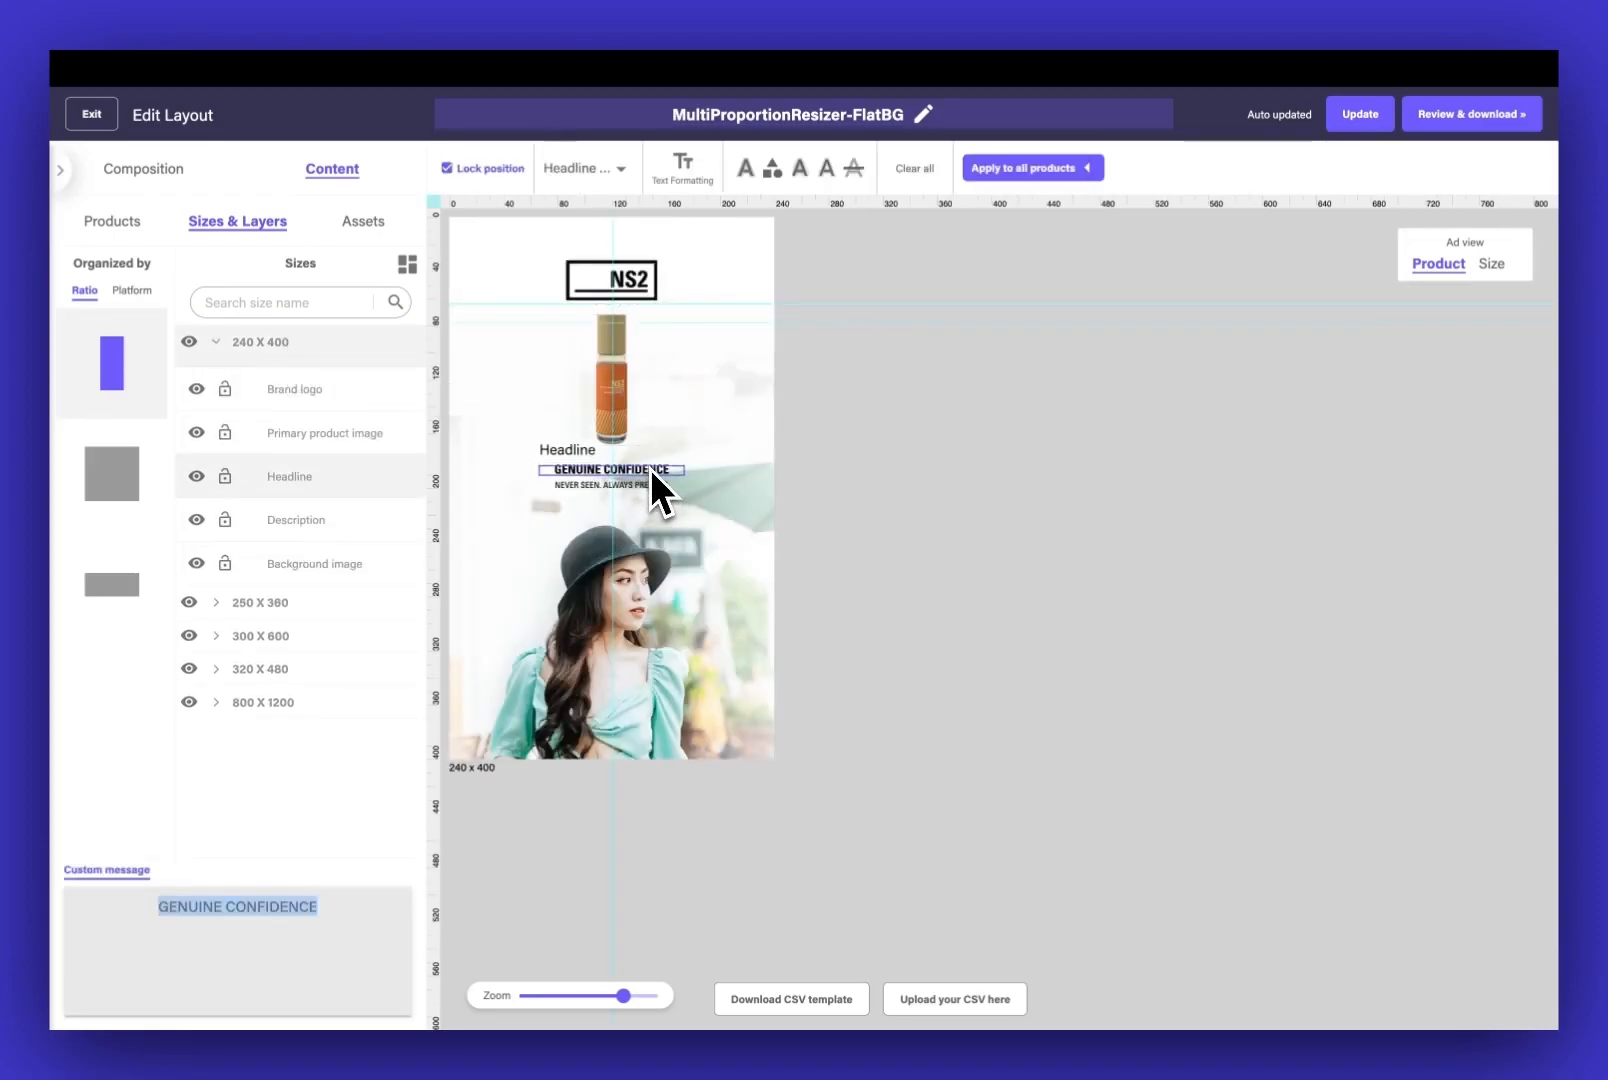
pyautogui.click(698, 170)
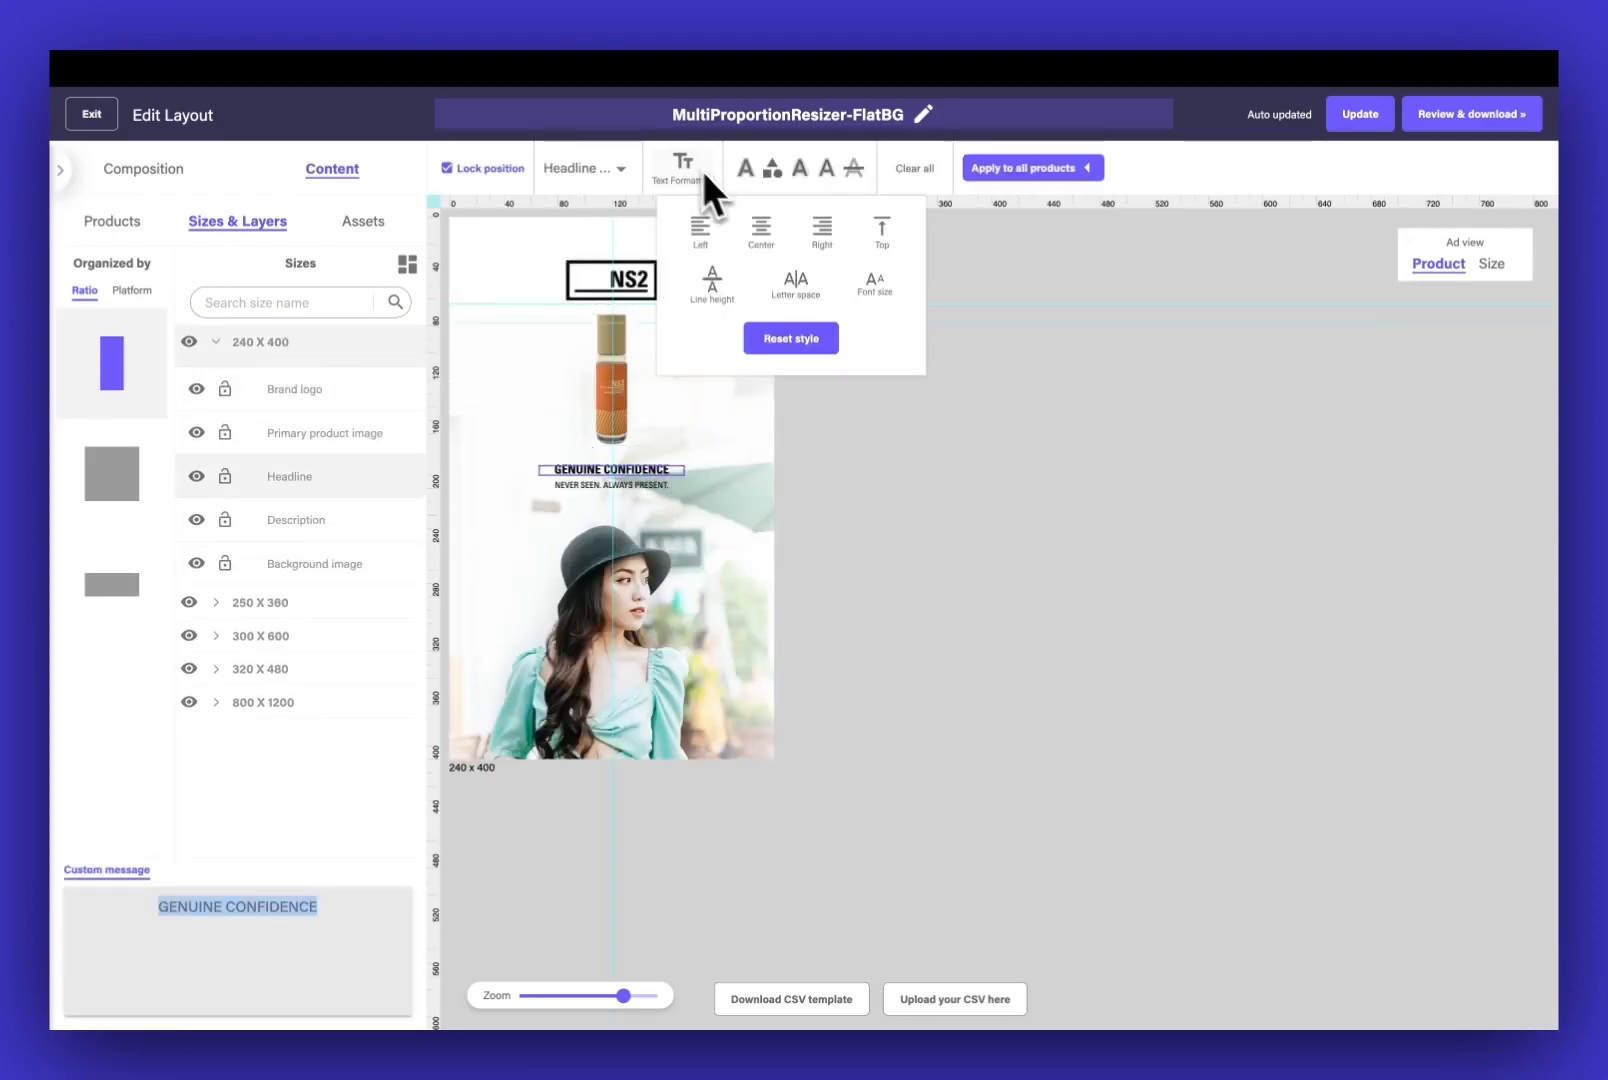
pyautogui.click(873, 288)
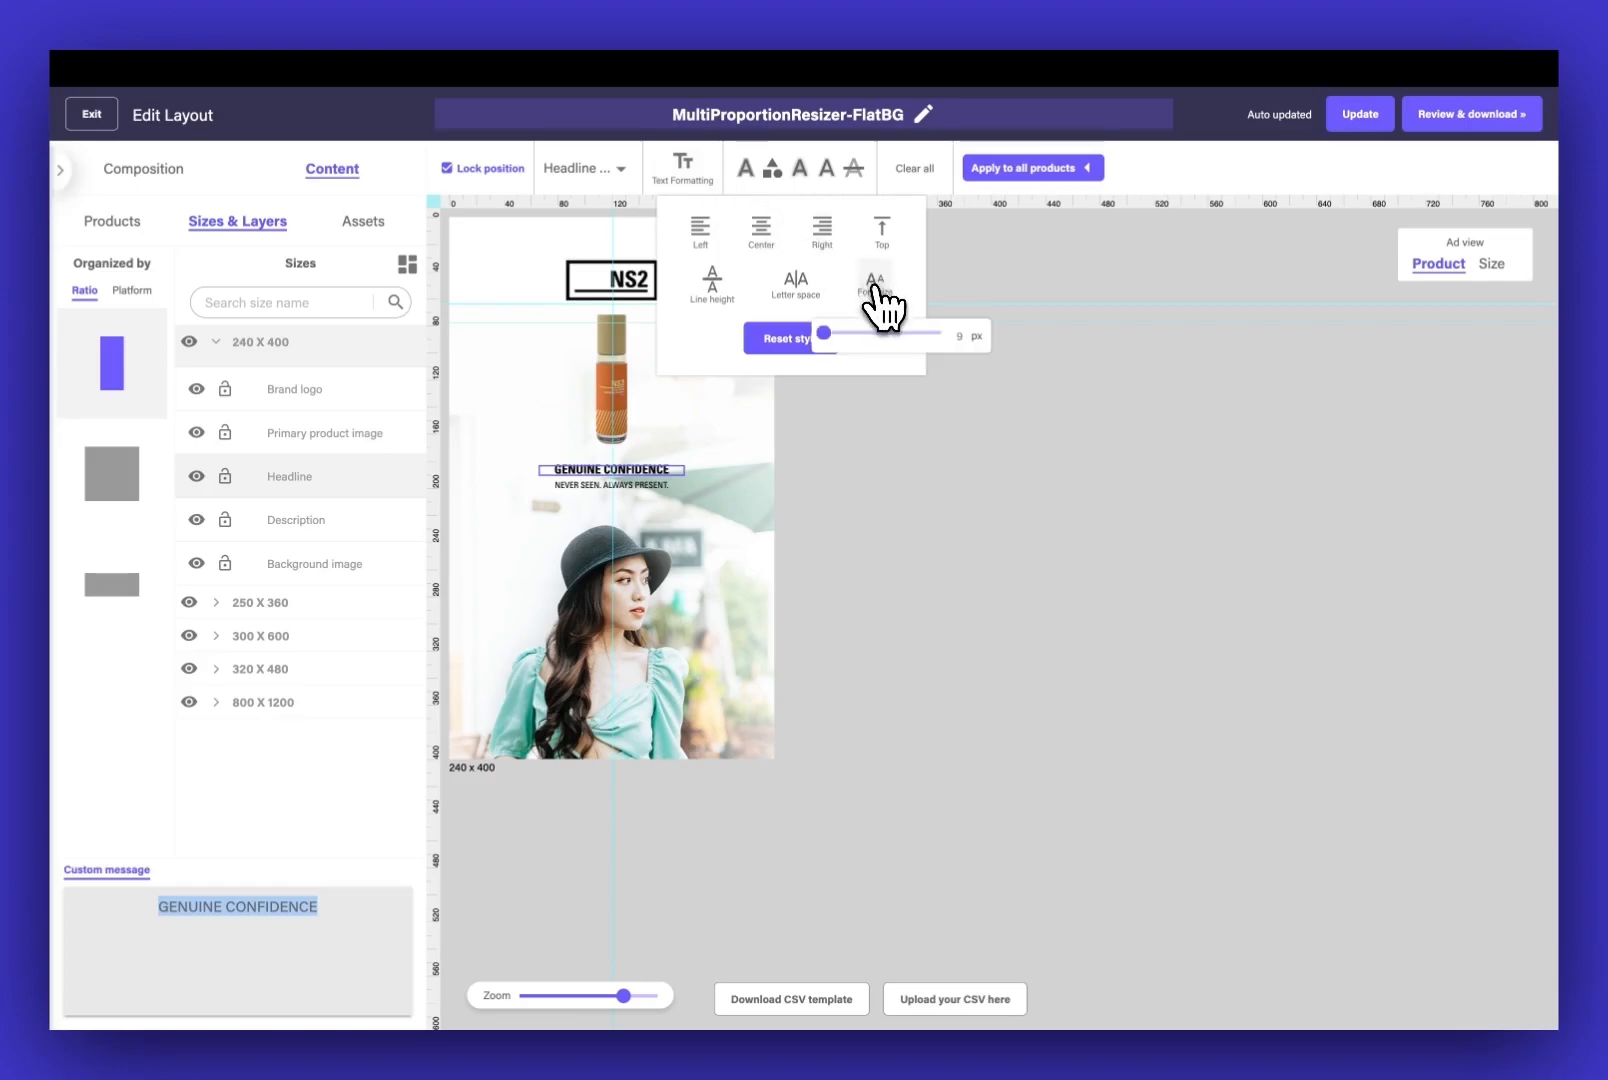
pyautogui.click(962, 338)
pyautogui.press('Up')
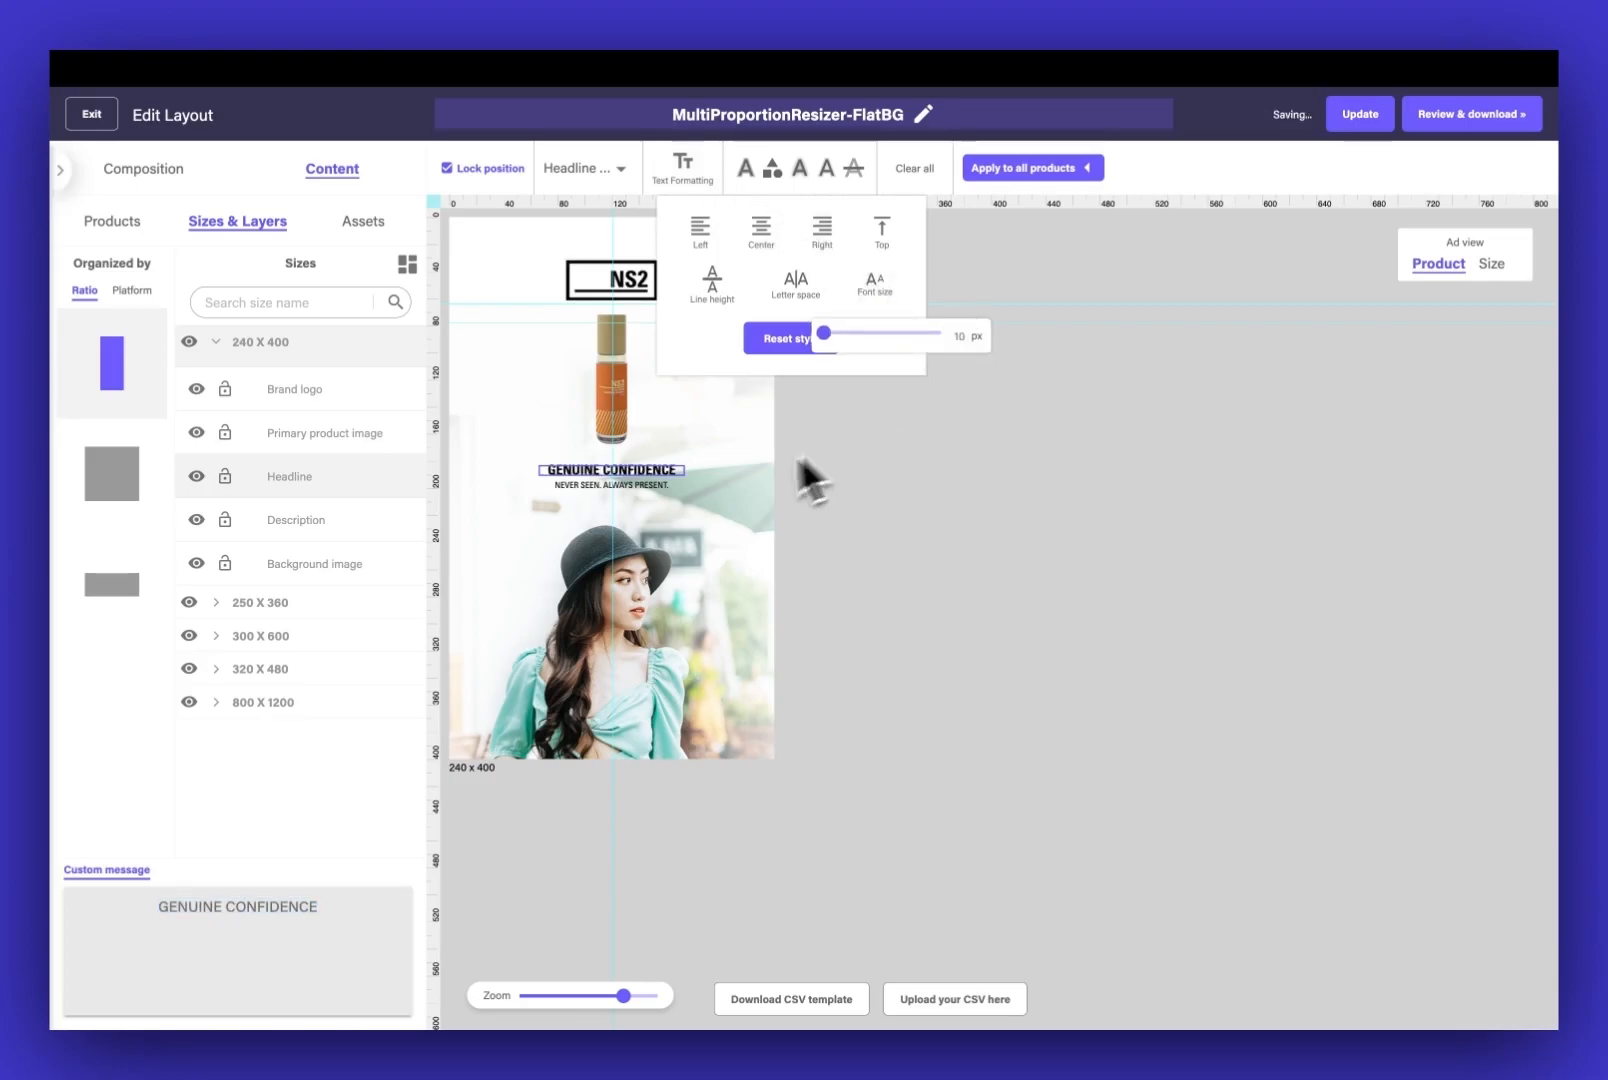
# Increase the description's font size in the 240 x 400 ad and enlarge its headline one more increment
pyautogui.click(649, 489)
pyautogui.click(963, 340)
pyautogui.press('Up')
pyautogui.press('Up')
pyautogui.click(665, 470)
pyautogui.click(962, 336)
pyautogui.press('Up')
pyautogui.click(963, 530)
# Enlarge the headline font of the 250 x 360 ad and select its description
pyautogui.click(268, 604)
pyautogui.click(640, 466)
pyautogui.click(682, 166)
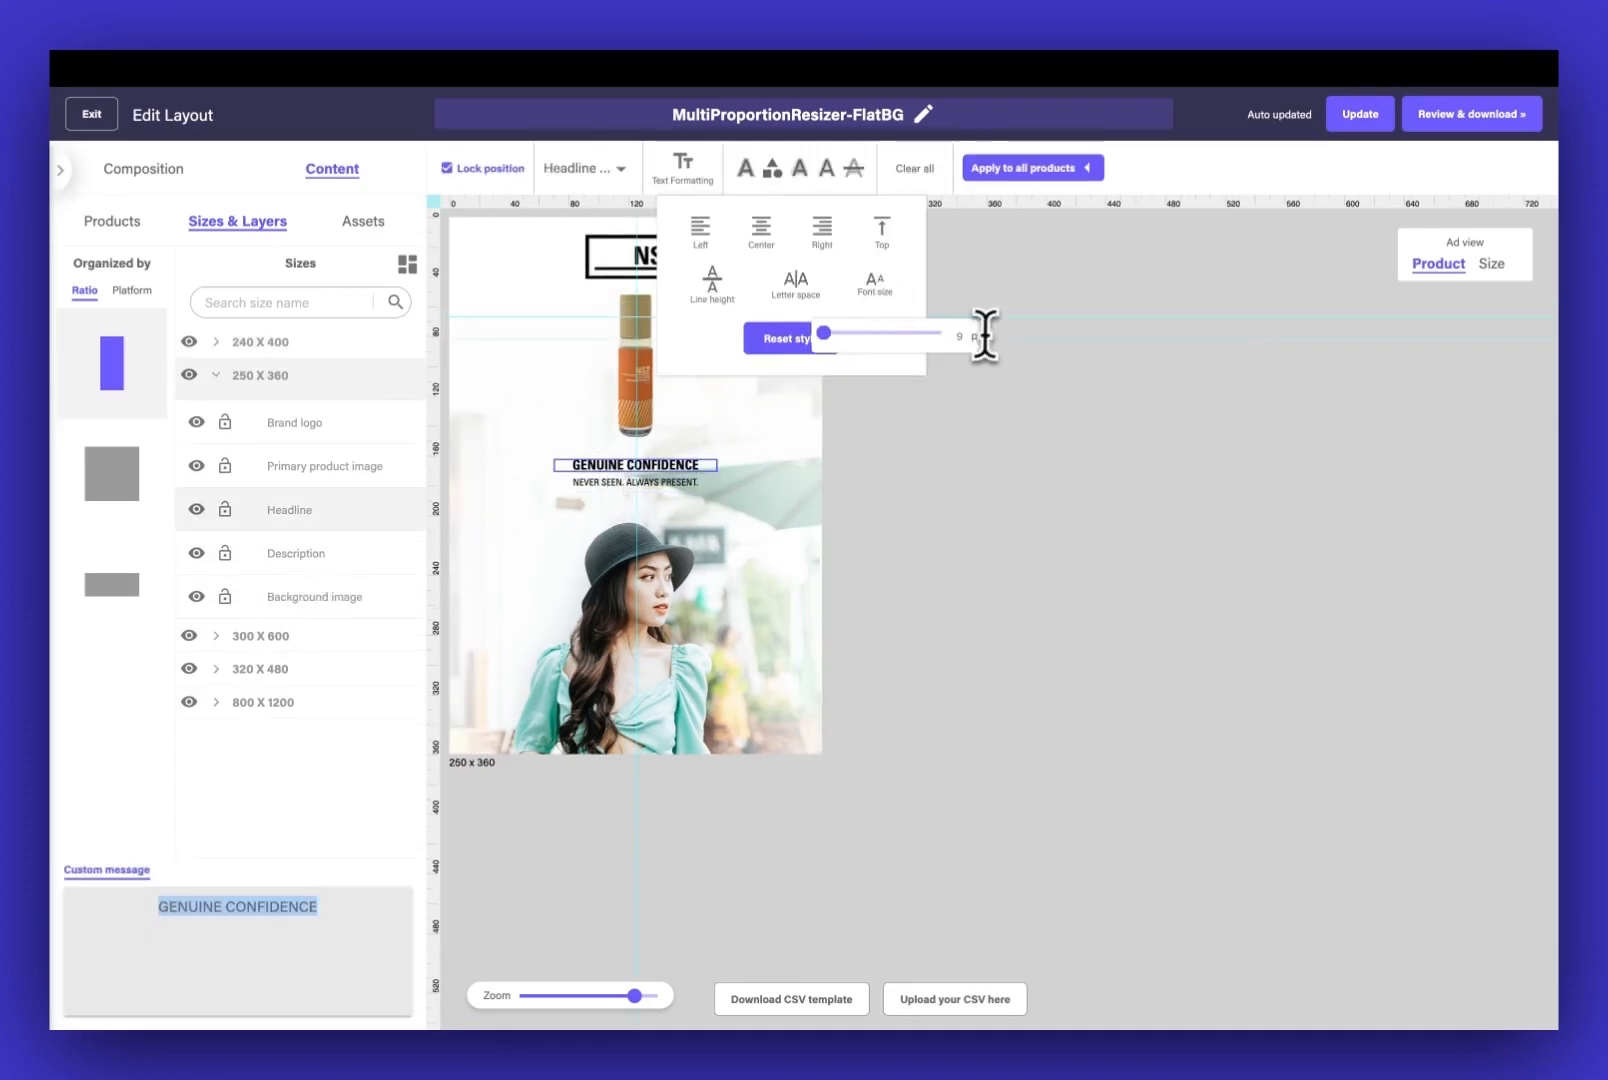
pyautogui.click(962, 336)
pyautogui.press('Up')
pyautogui.press('Up')
pyautogui.click(640, 484)
# Adjust the text font sizes in the 300 x 600, 320 x 480 and 800 x 1200 ads
pyautogui.click(262, 636)
pyautogui.click(575, 492)
pyautogui.click(262, 669)
pyautogui.click(614, 479)
pyautogui.click(688, 168)
pyautogui.click(263, 702)
pyautogui.click(660, 524)
pyautogui.click(690, 172)
pyautogui.click(962, 338)
pyautogui.click(665, 545)
pyautogui.click(989, 597)
# Look over the square and landscape ad sets, and proceed to review and download
pyautogui.click(120, 474)
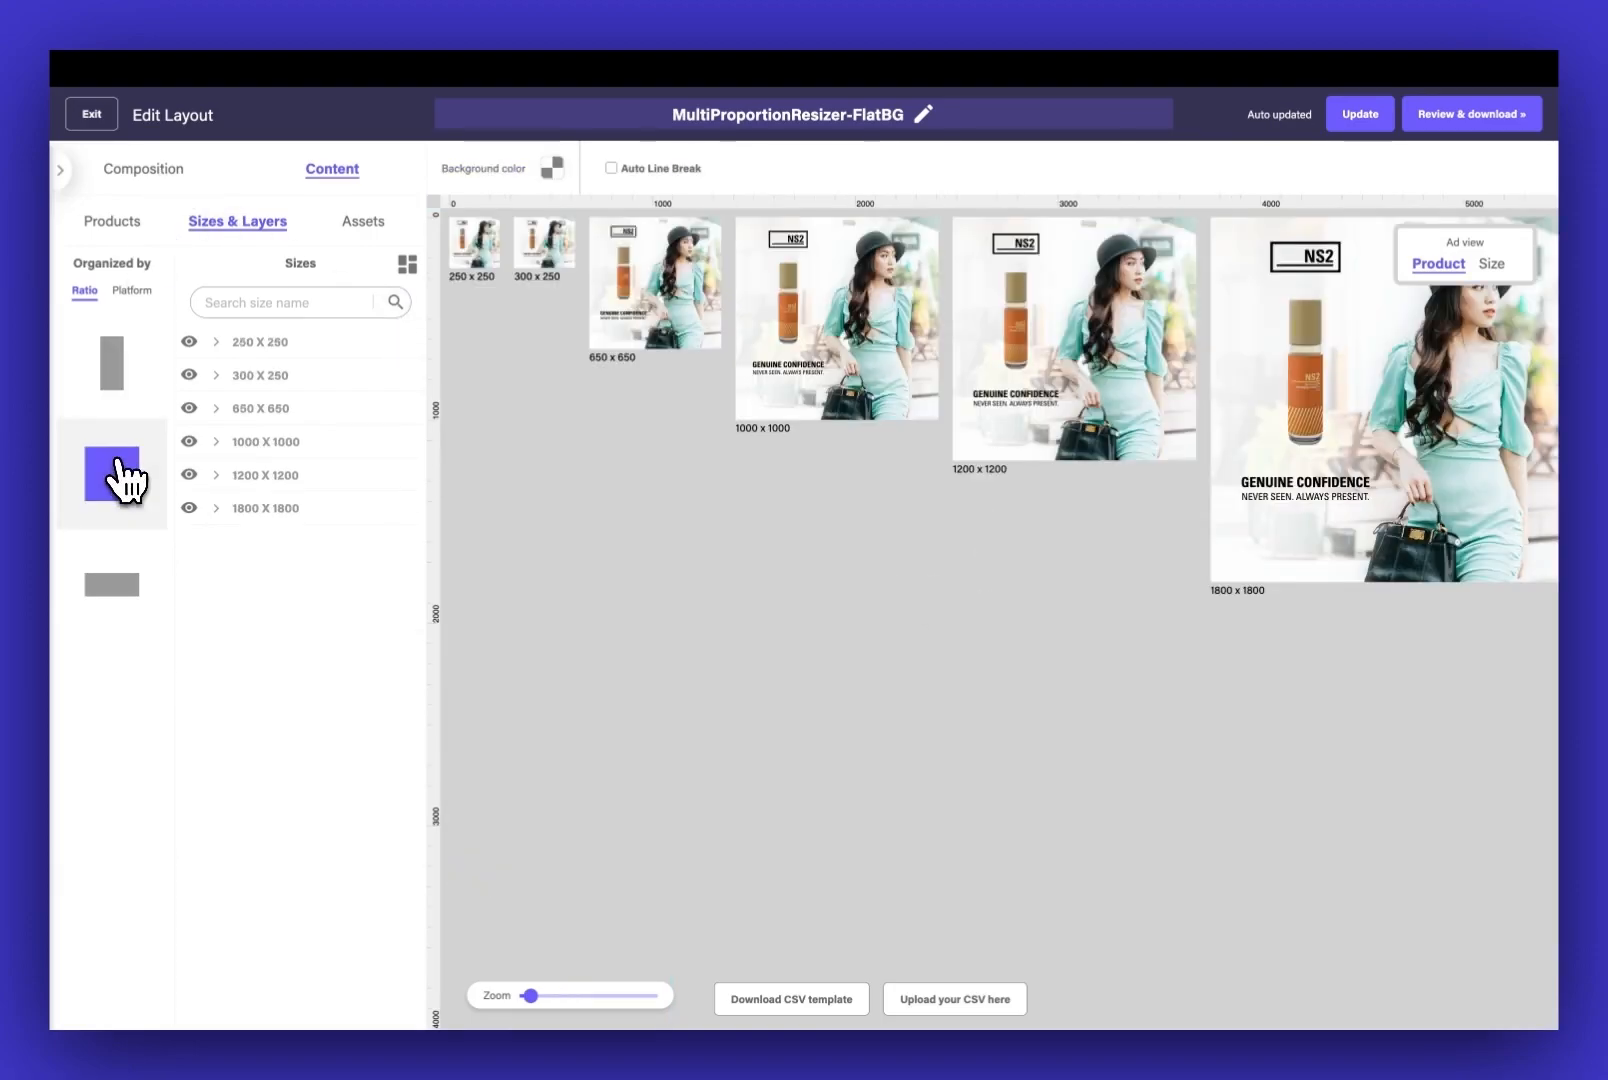
pyautogui.click(122, 590)
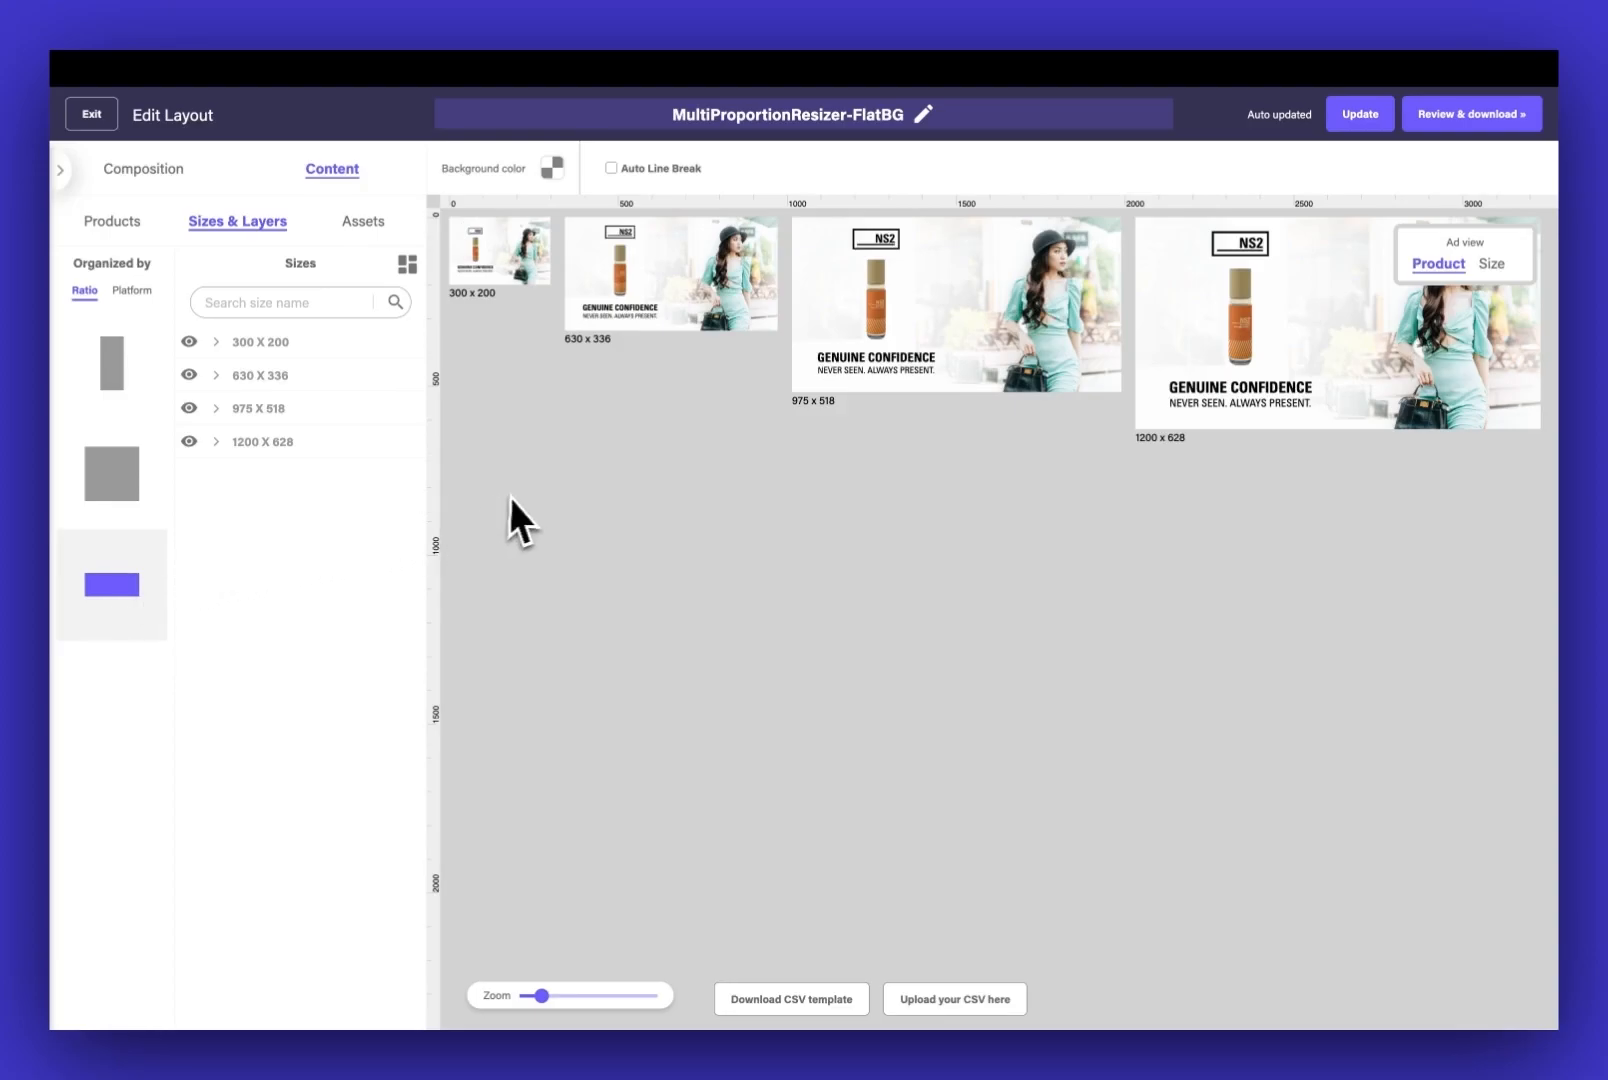
pyautogui.click(1468, 122)
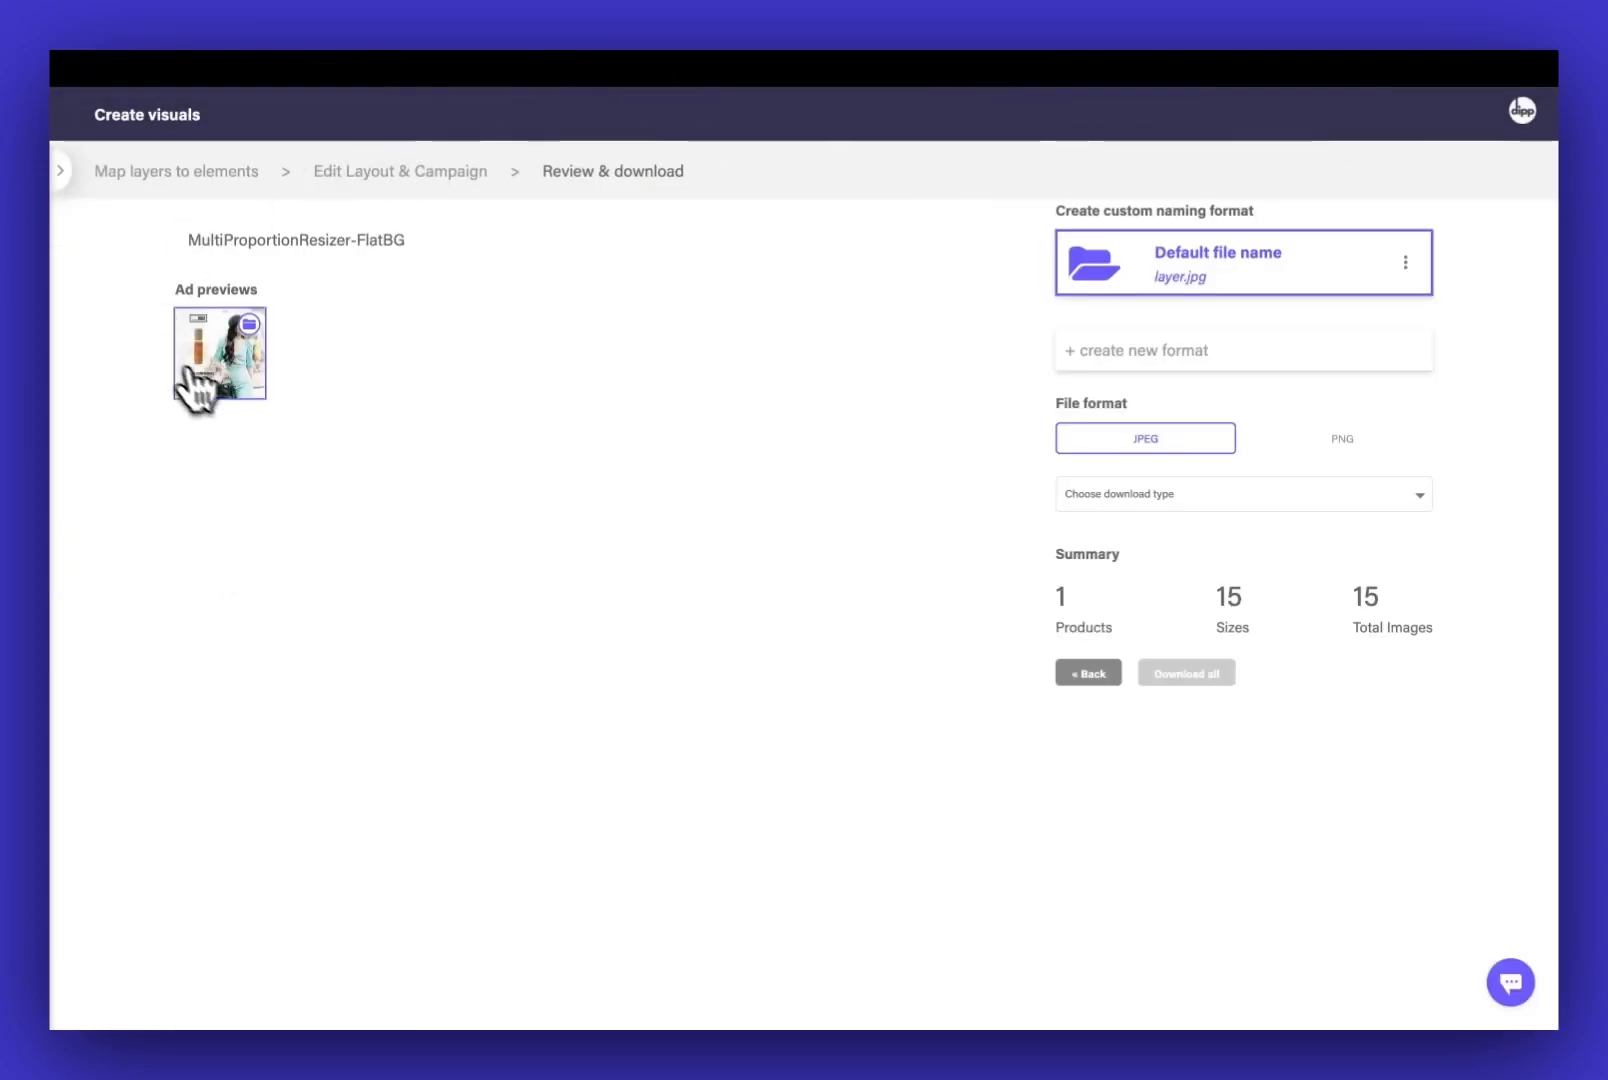
# Examine the previews of all ad sizes from square to skyscraper and return to the download settings
pyautogui.click(226, 378)
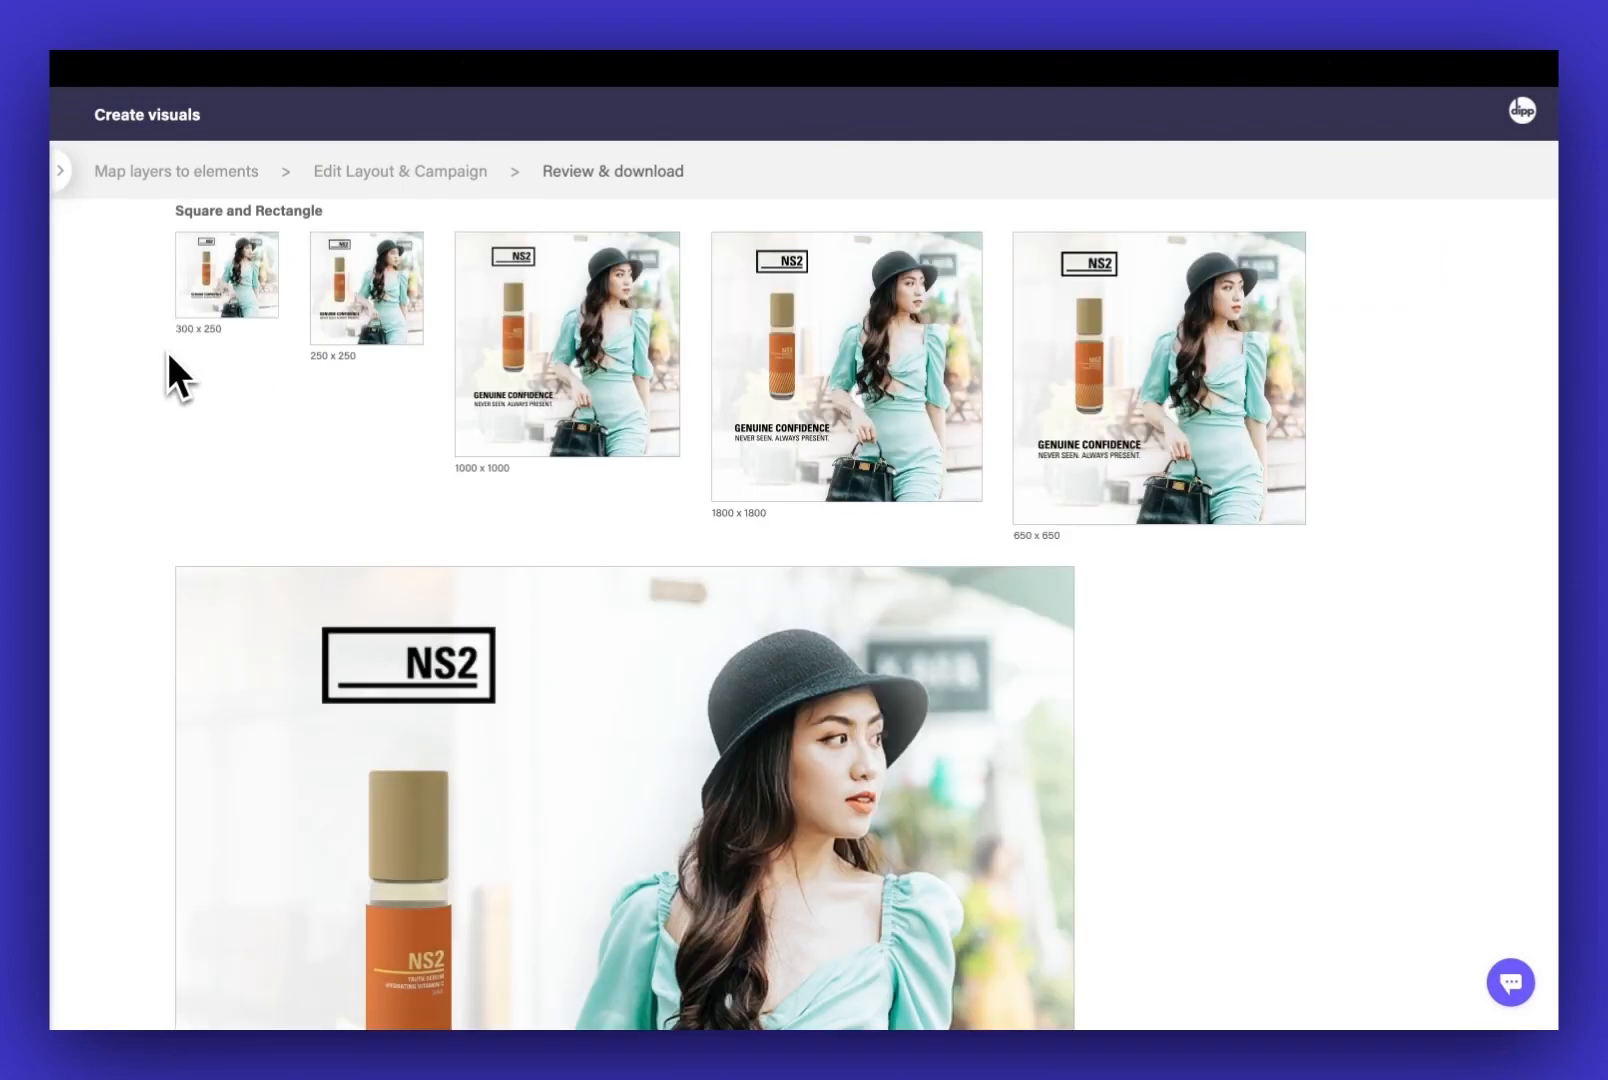
pyautogui.scroll(-5, 162, 359)
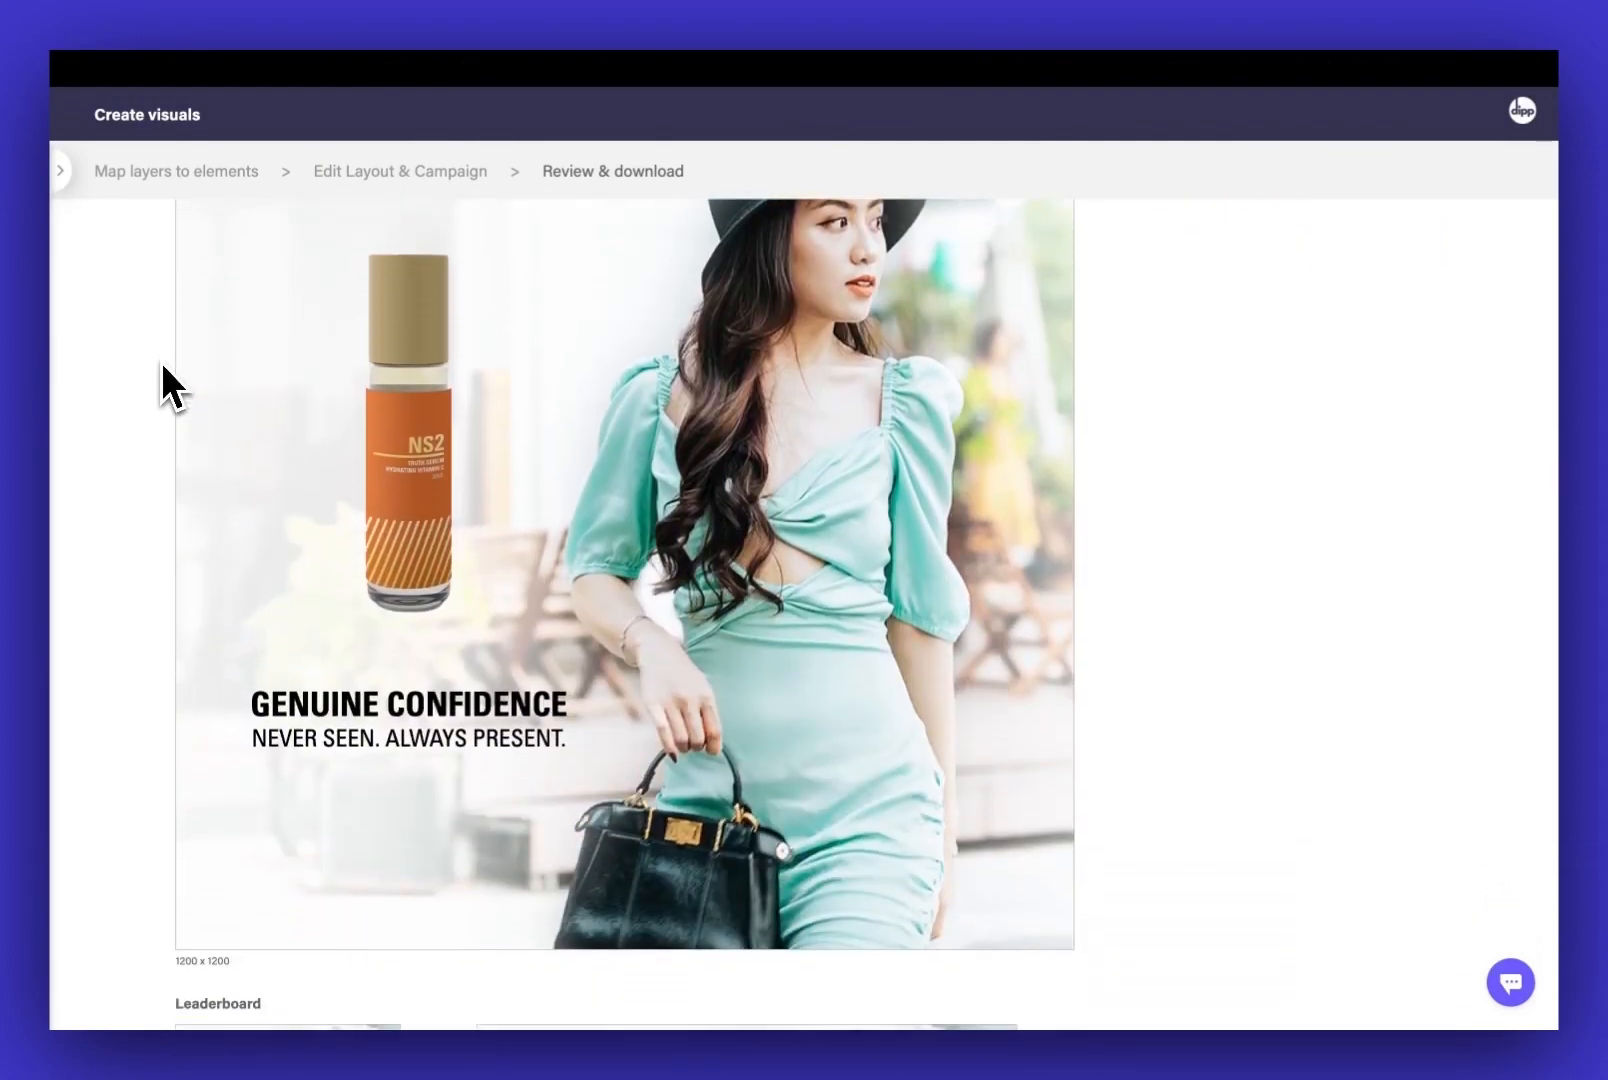
pyautogui.scroll(-8, 163, 366)
pyautogui.scroll(-5, 162, 366)
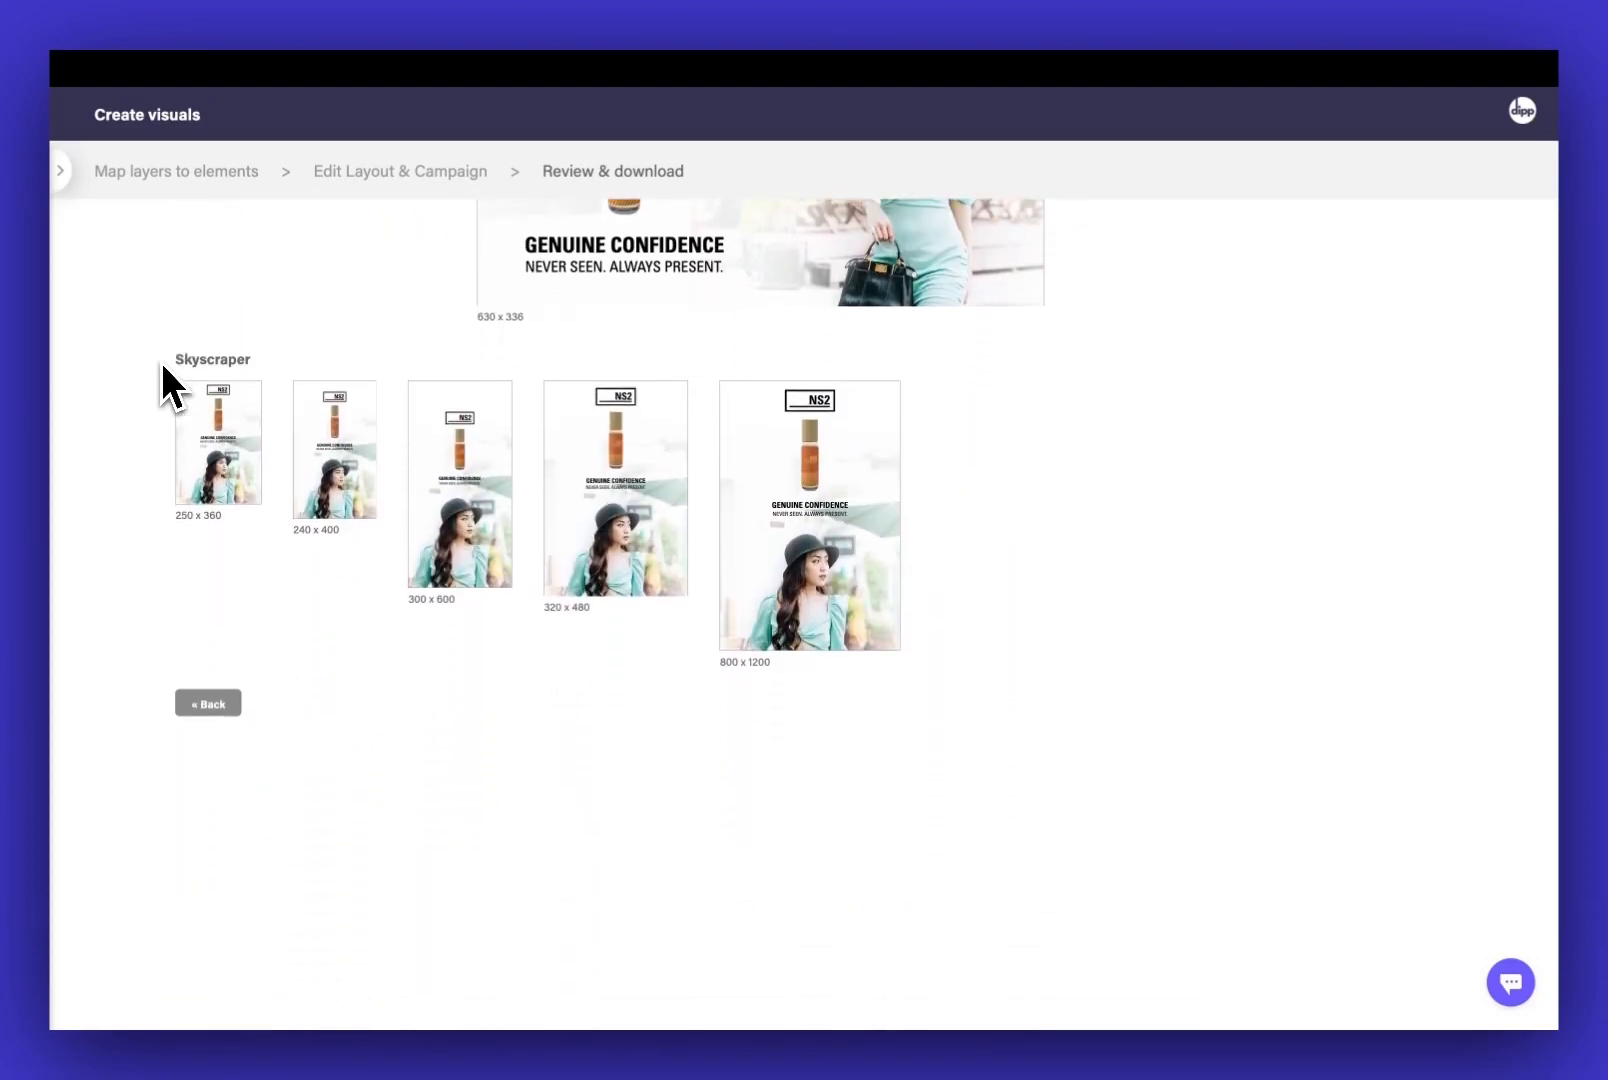
pyautogui.click(209, 703)
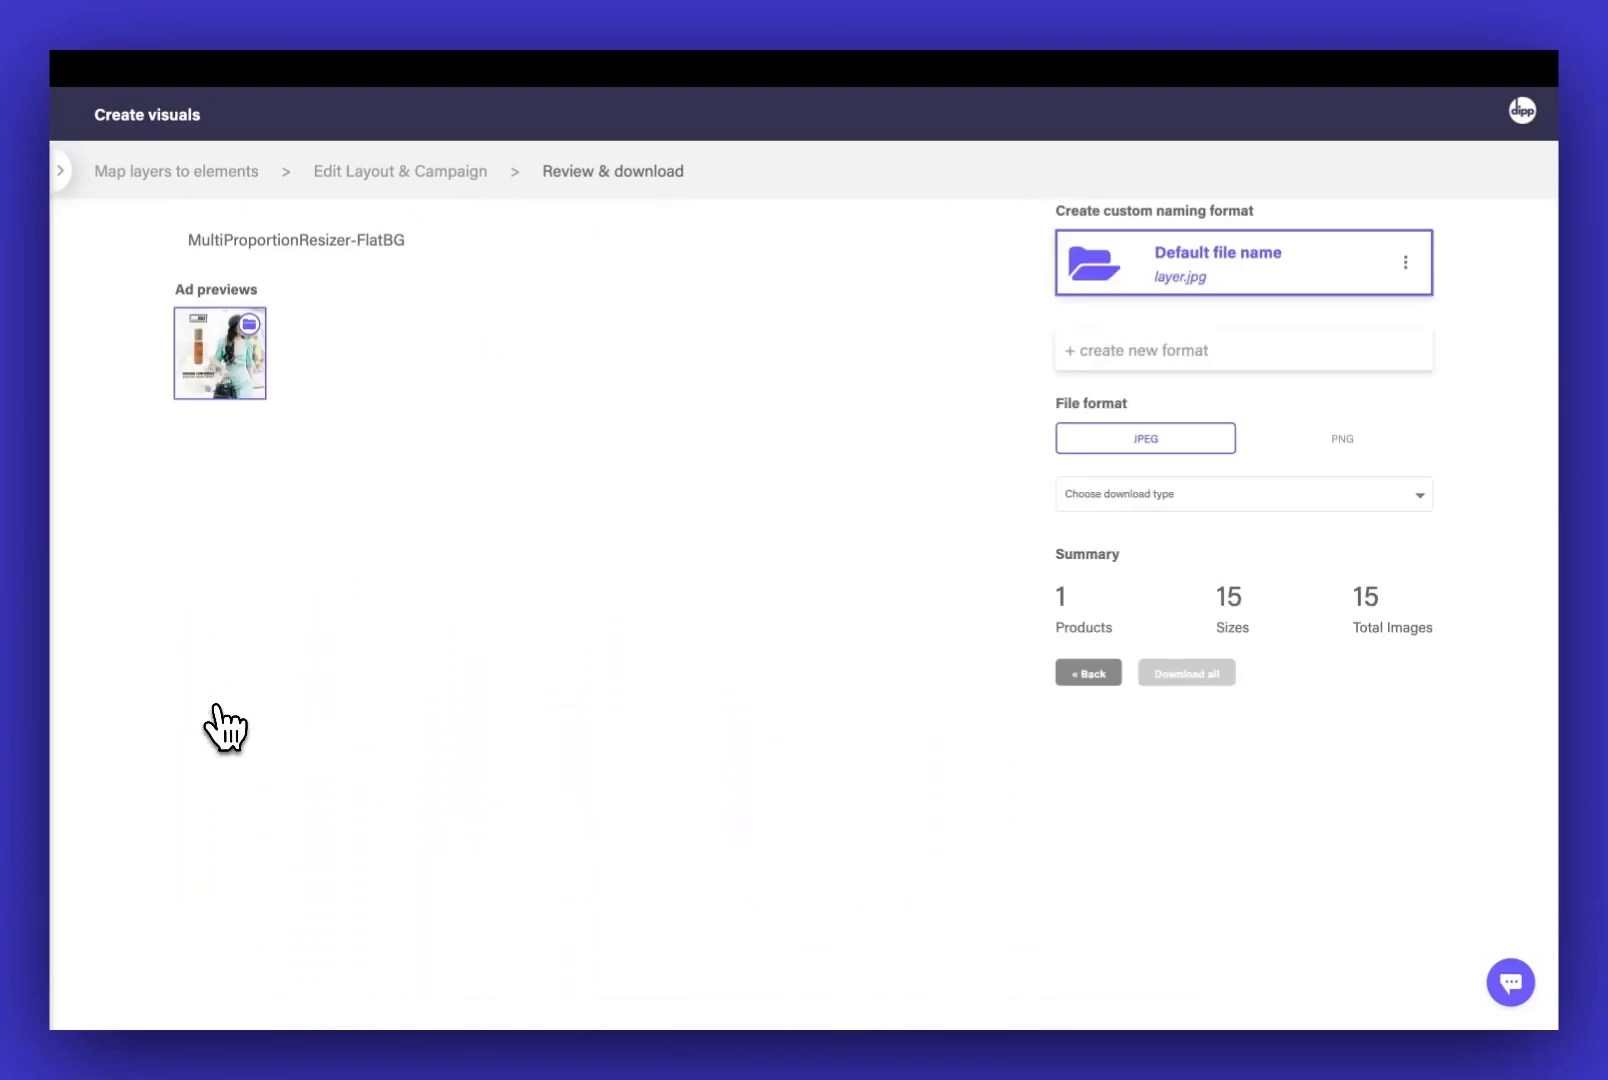
# Edit the default naming format so it combines the product file name with the file dimensions
pyautogui.click(1405, 262)
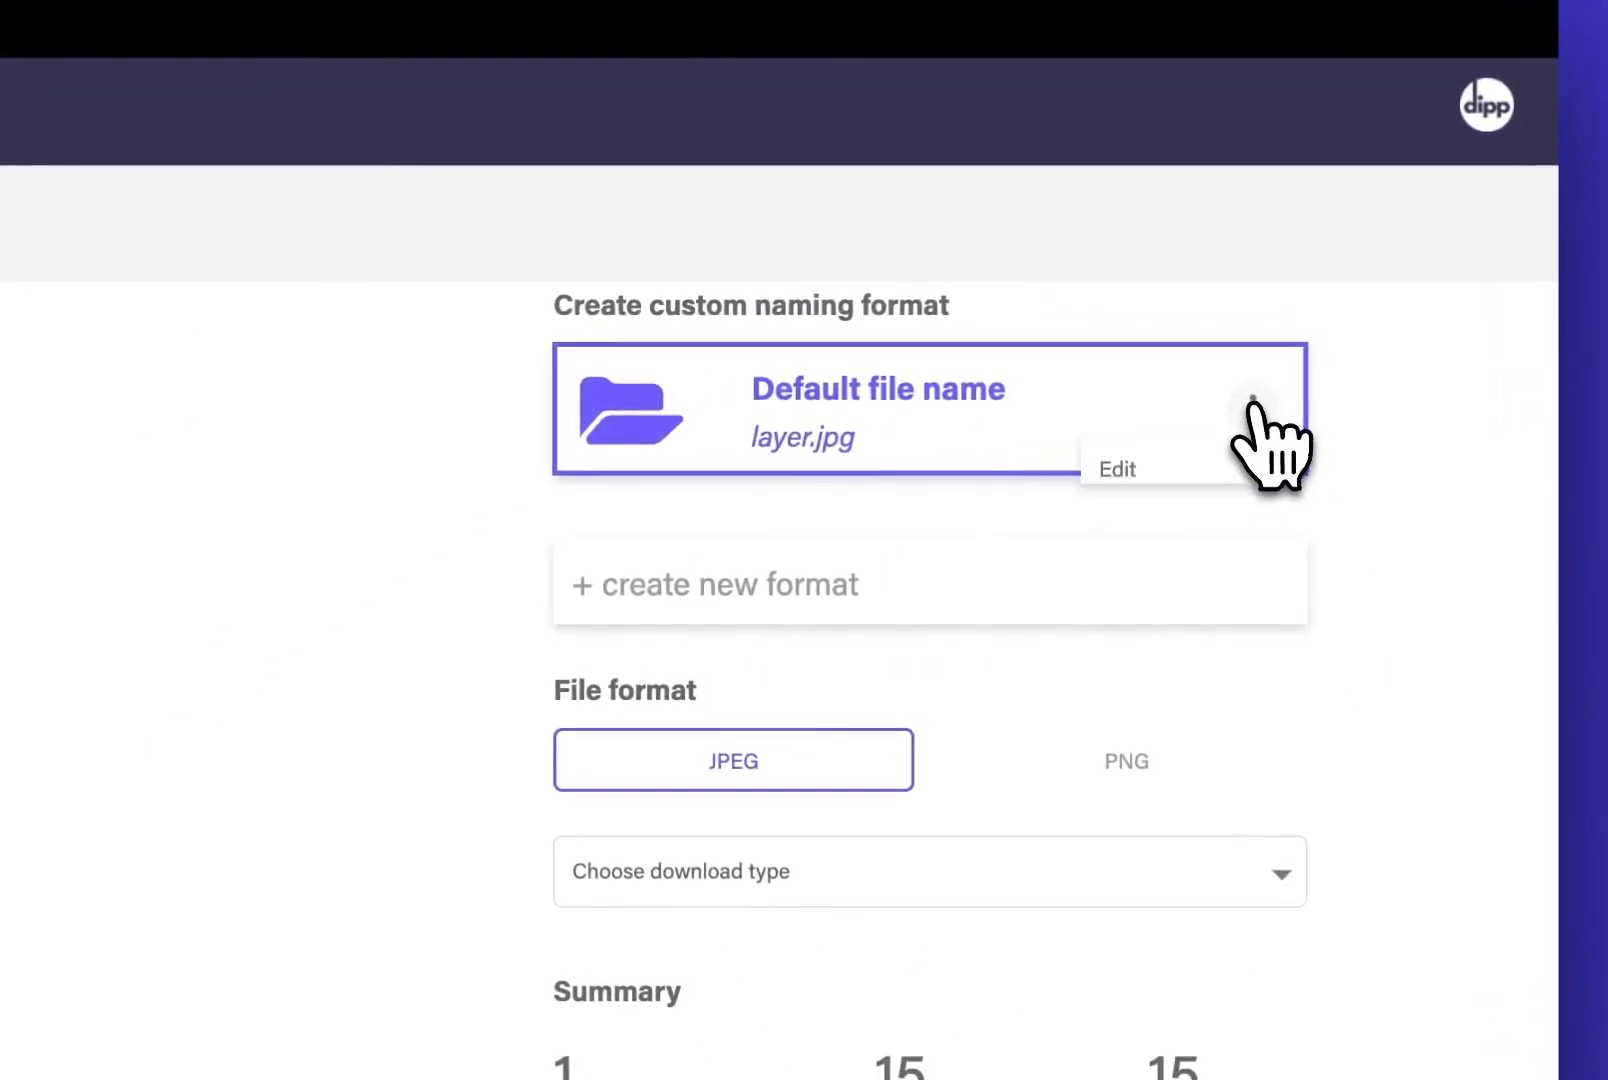
pyautogui.click(1190, 469)
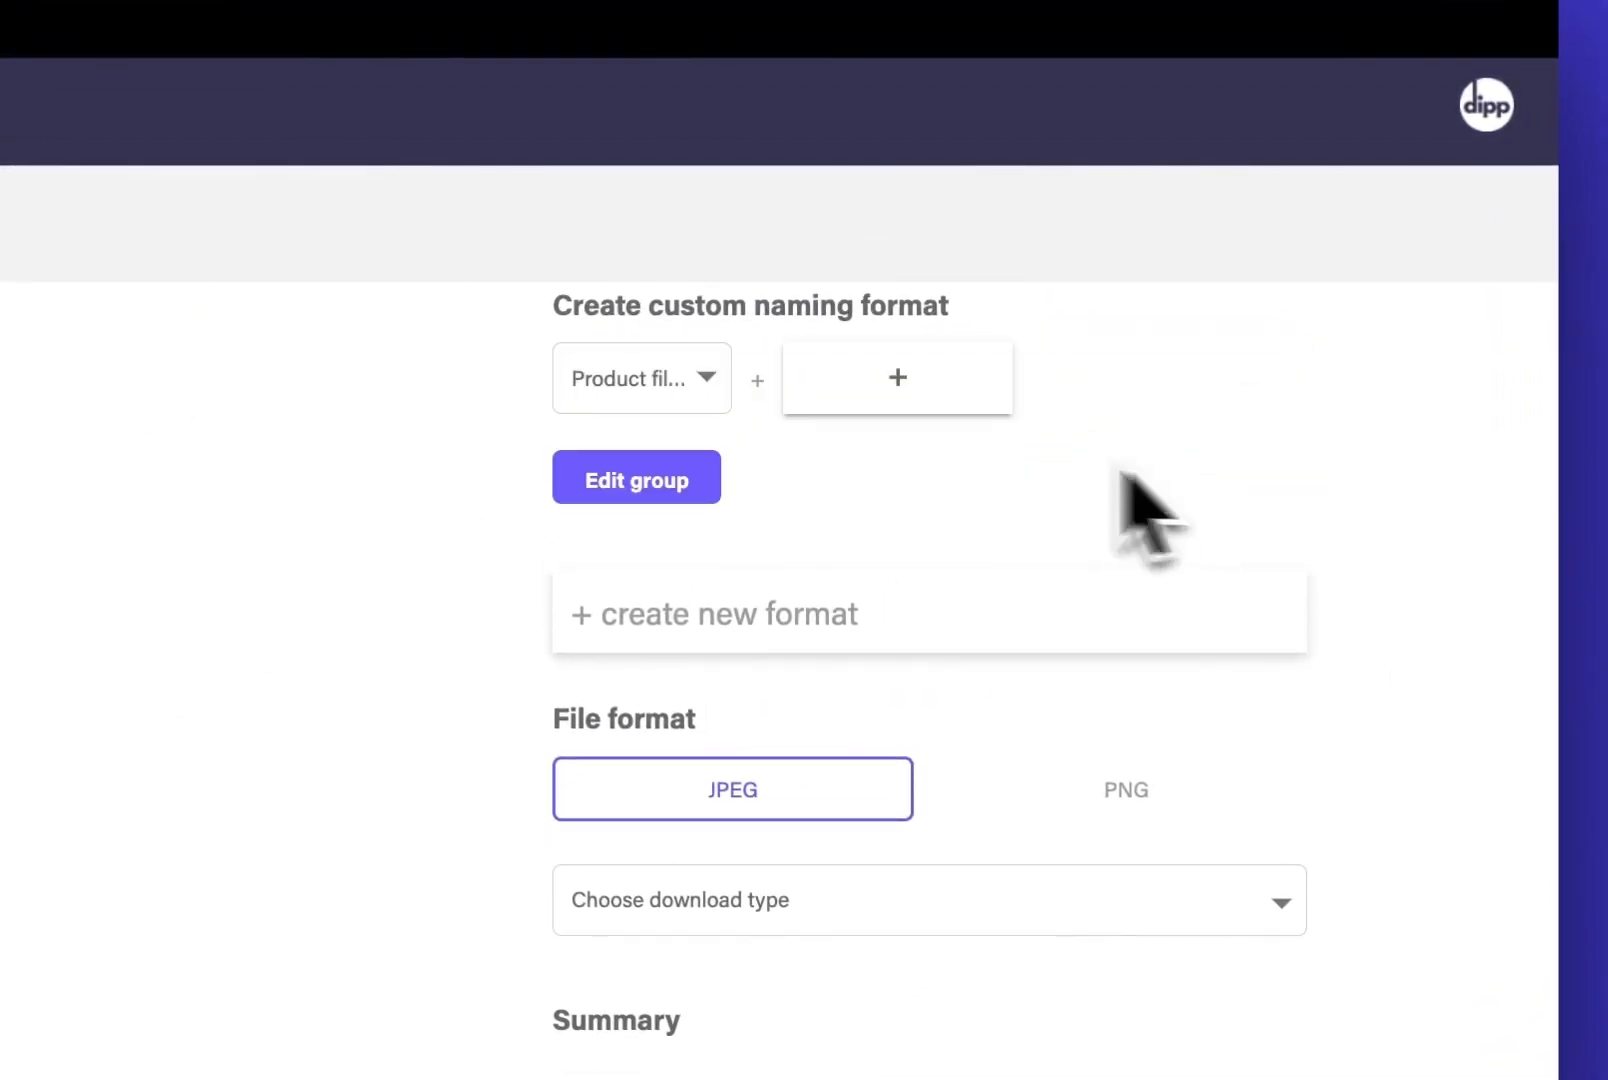
pyautogui.click(703, 378)
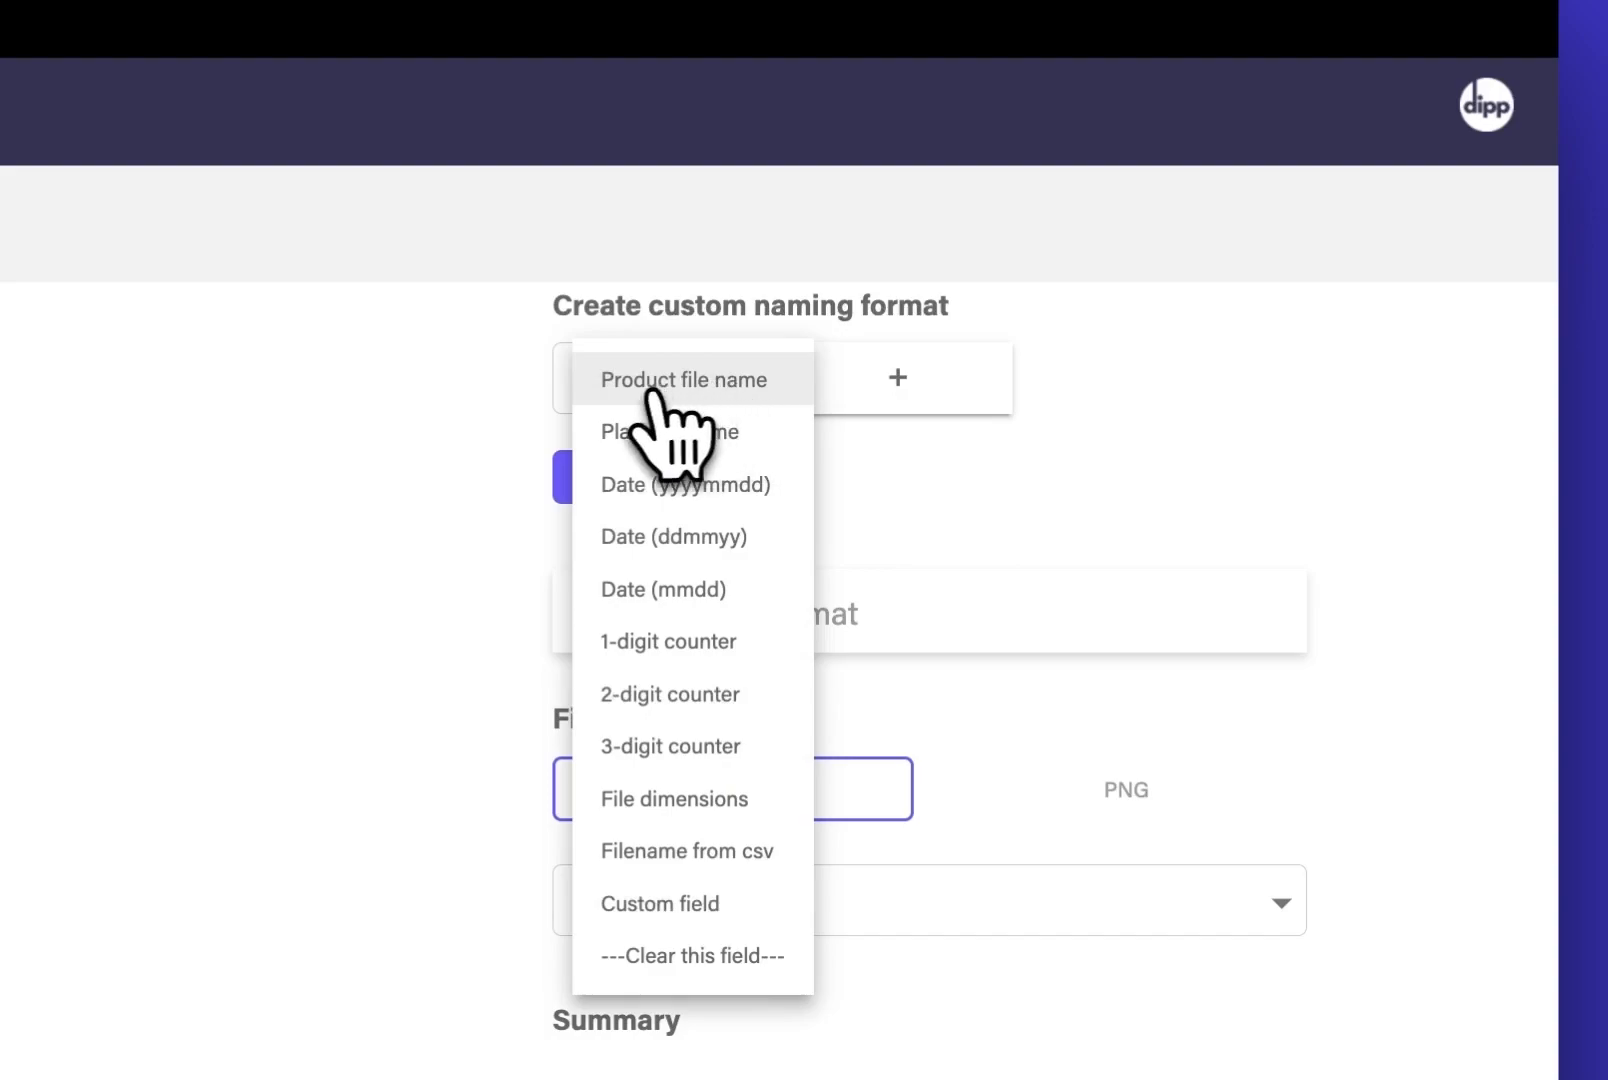
pyautogui.click(645, 385)
pyautogui.click(898, 385)
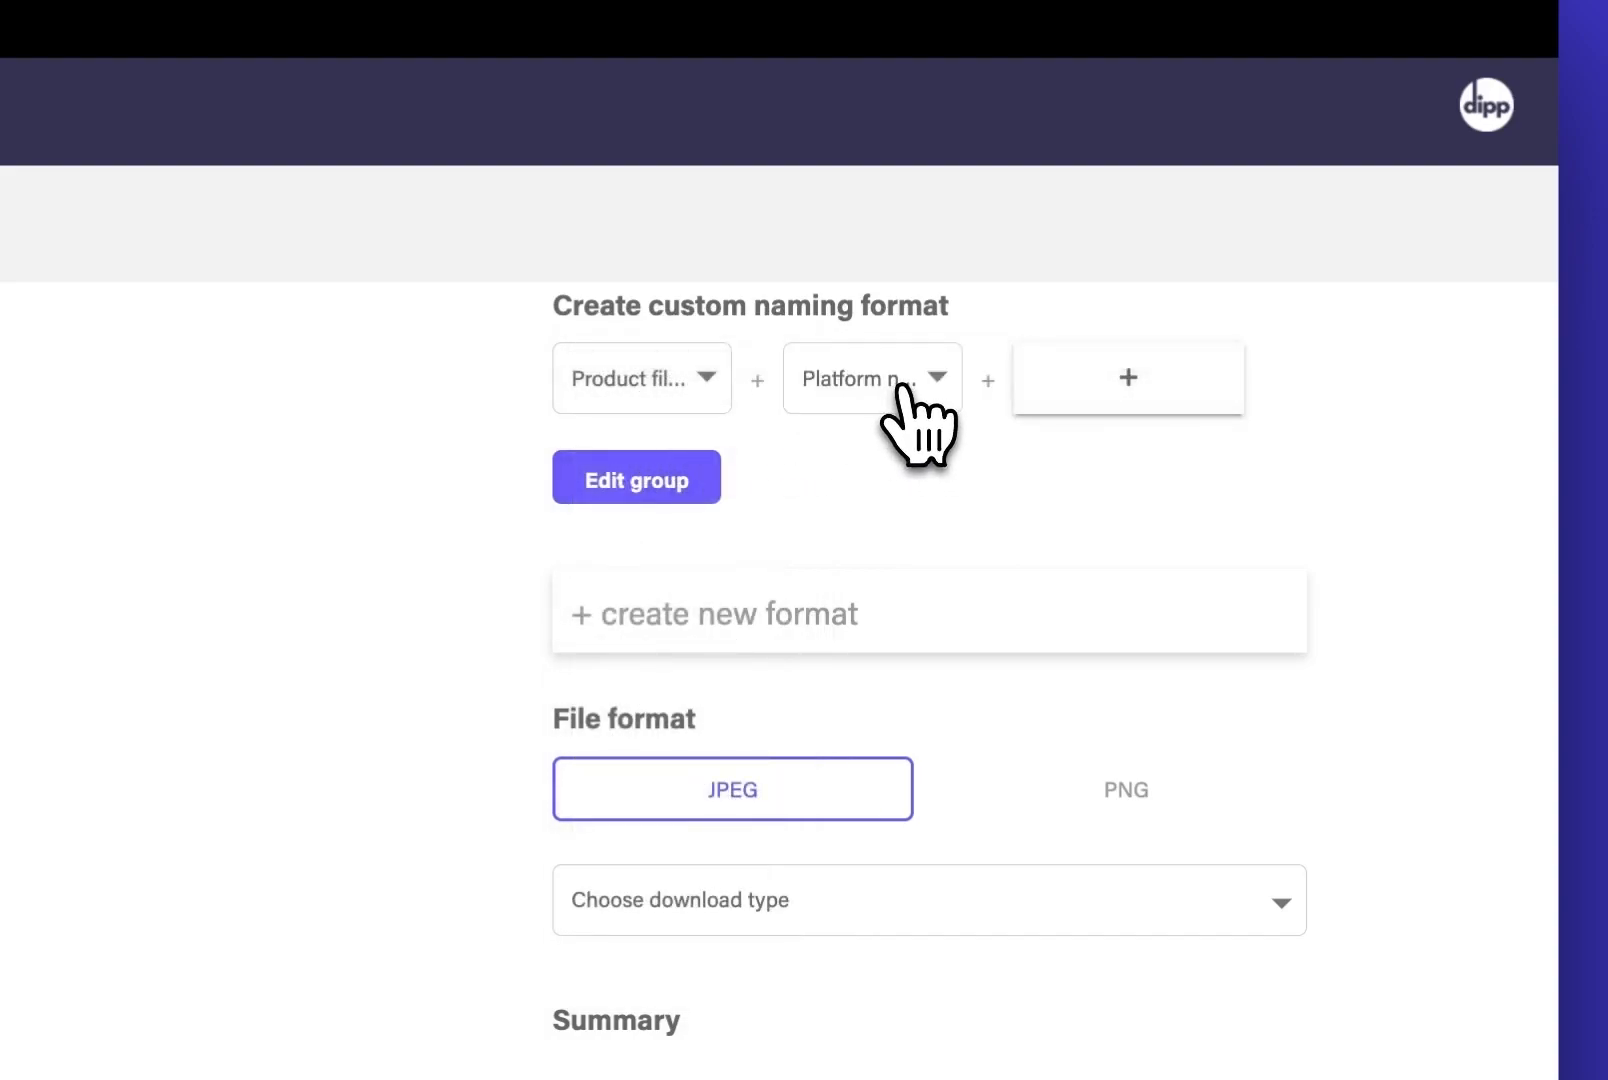
pyautogui.click(903, 392)
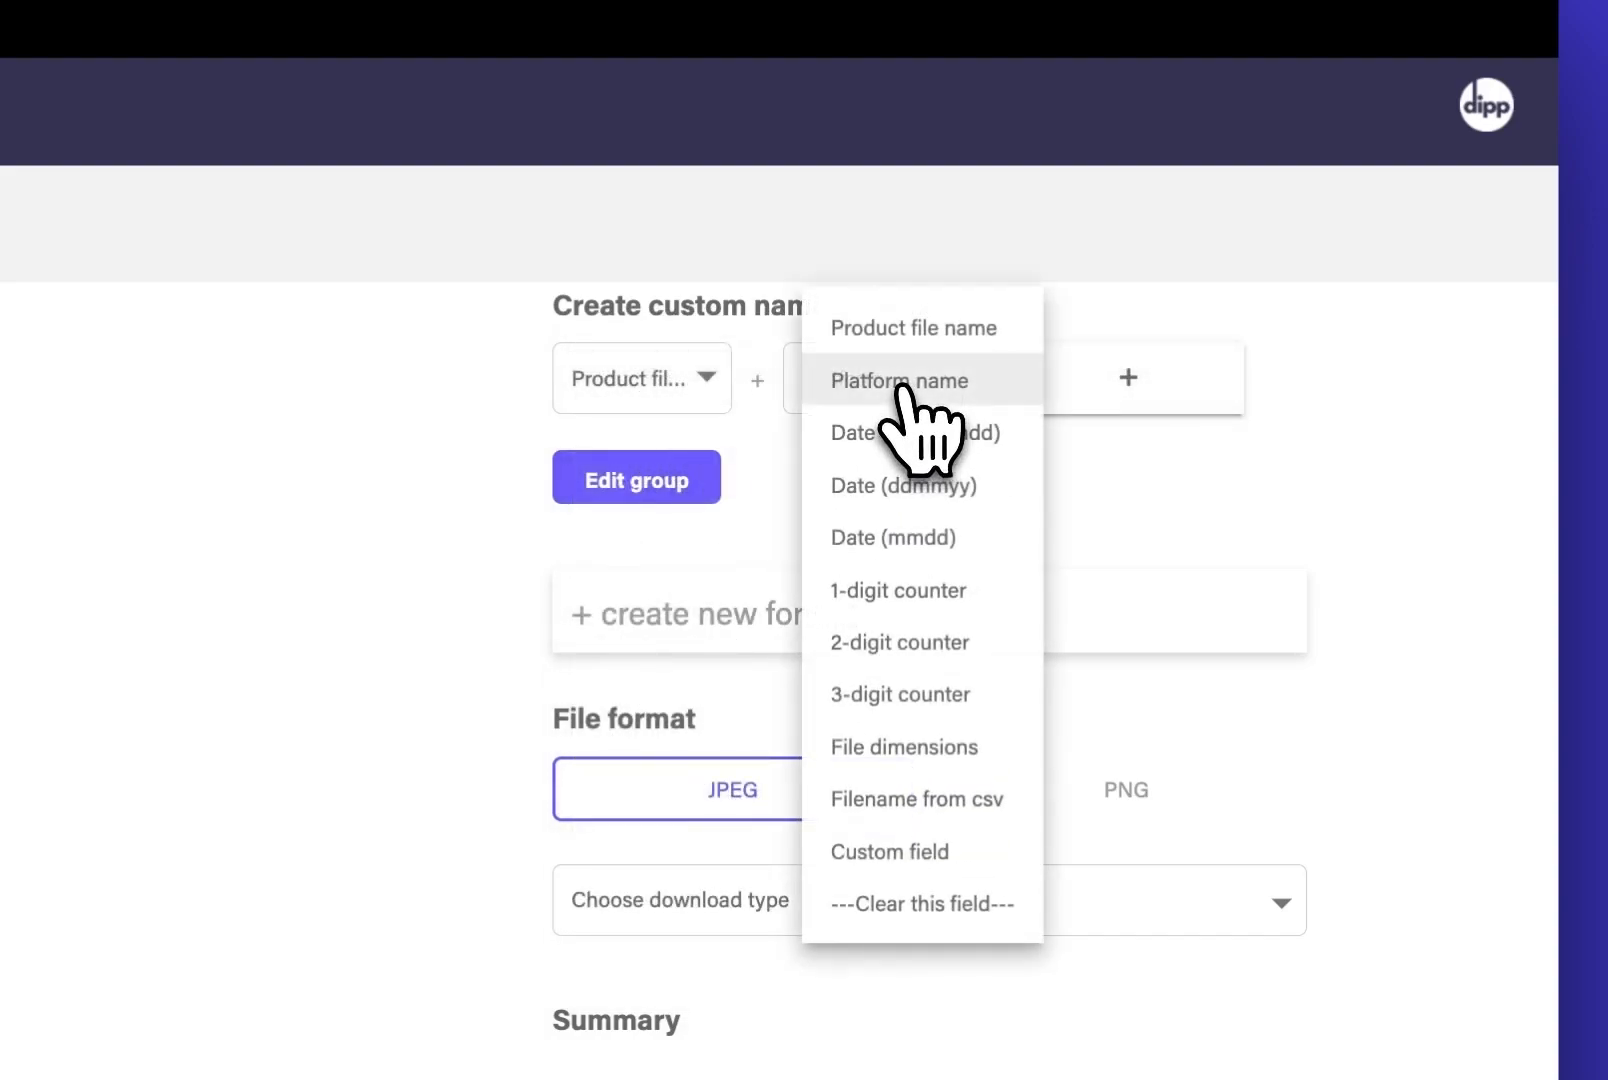
pyautogui.click(966, 748)
pyautogui.click(700, 494)
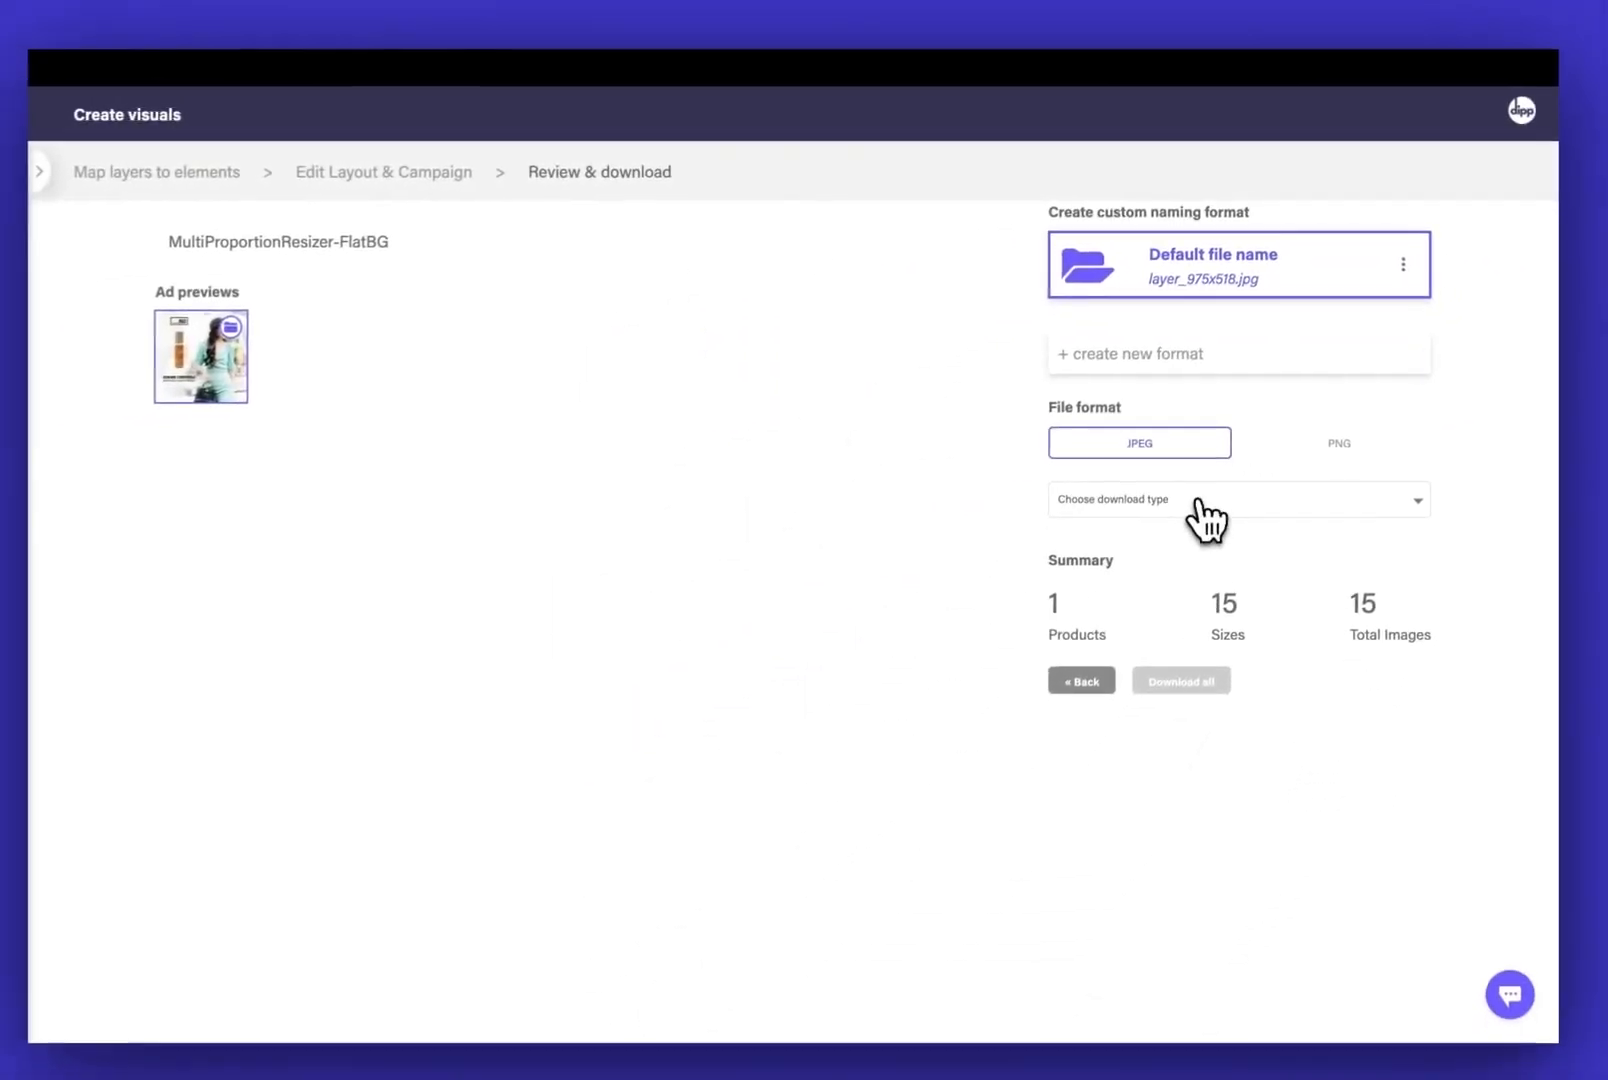
# Choose "Download ads" as the download type and download all the images as JPEG
pyautogui.click(1205, 505)
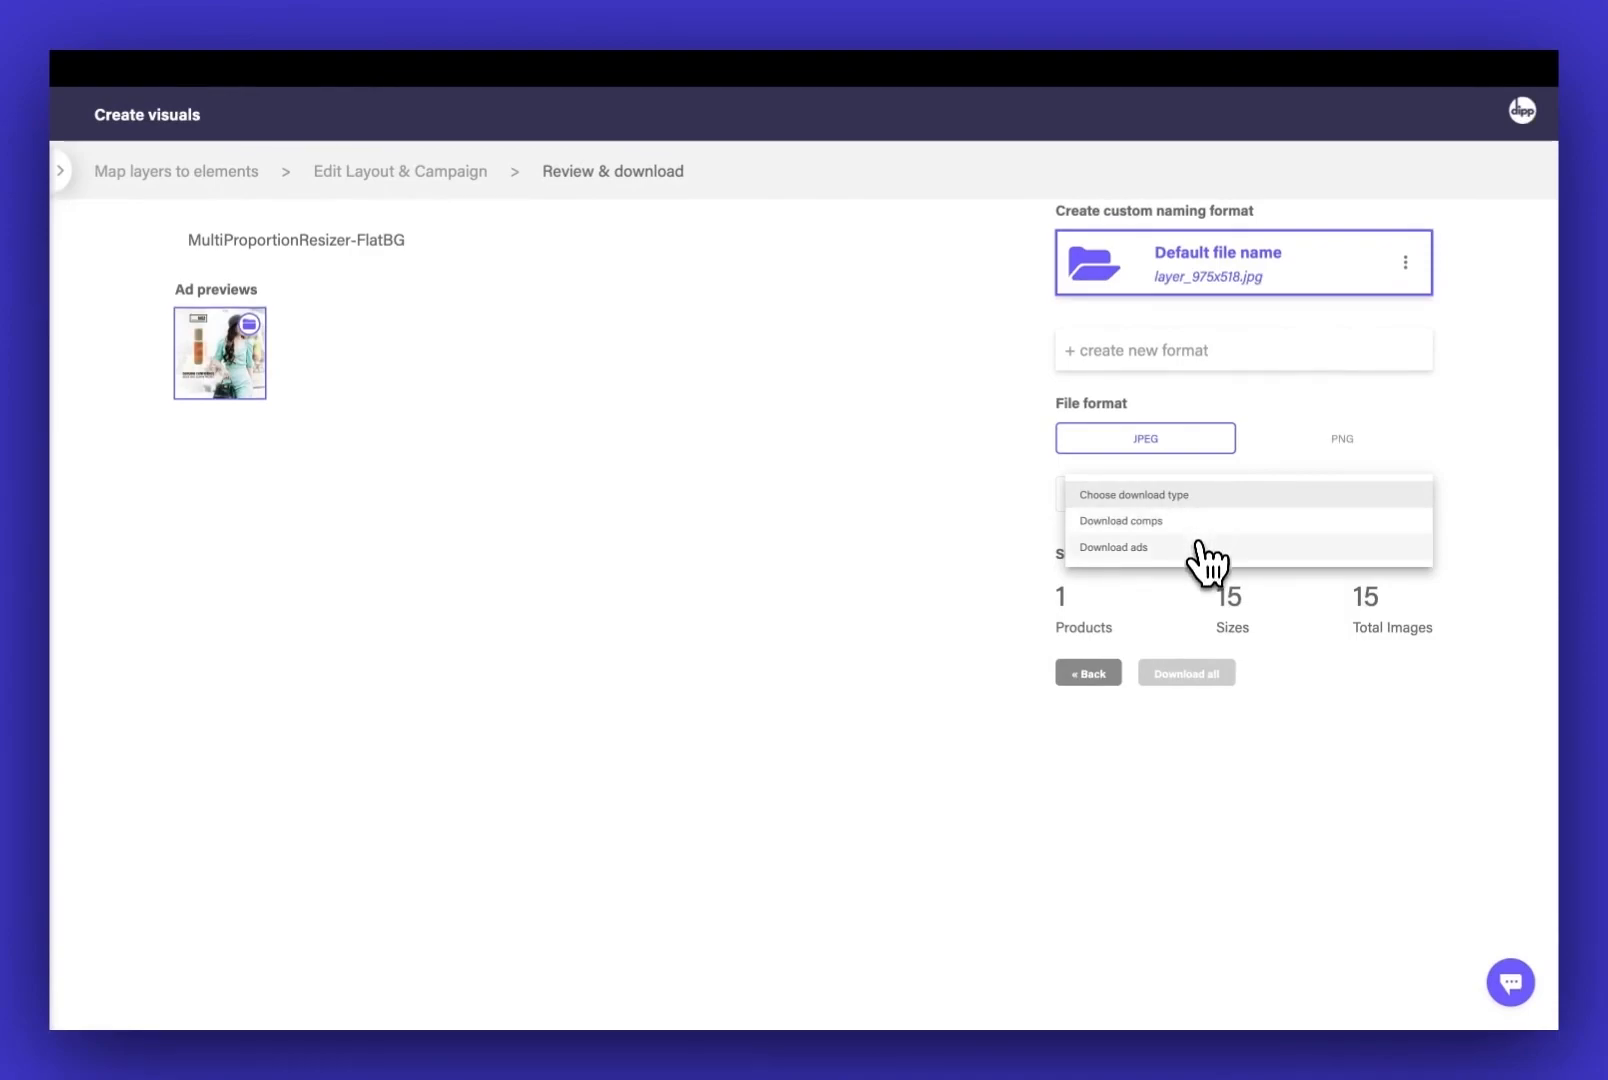
pyautogui.click(1195, 552)
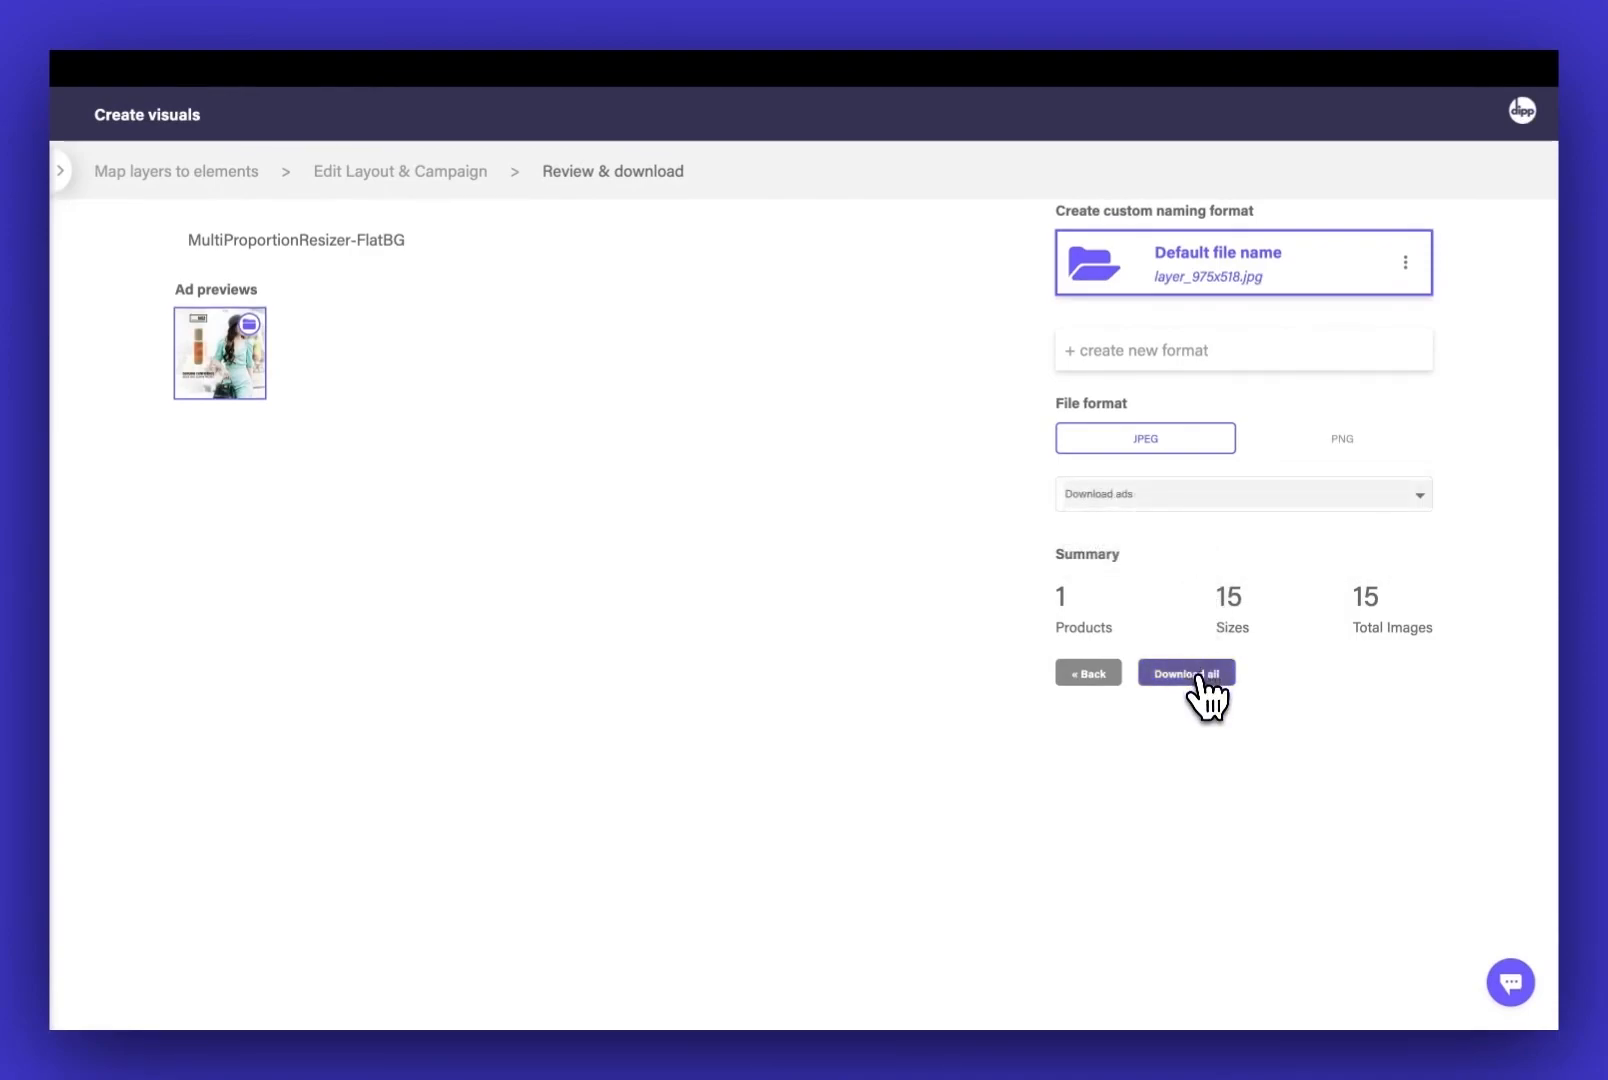
pyautogui.click(1197, 677)
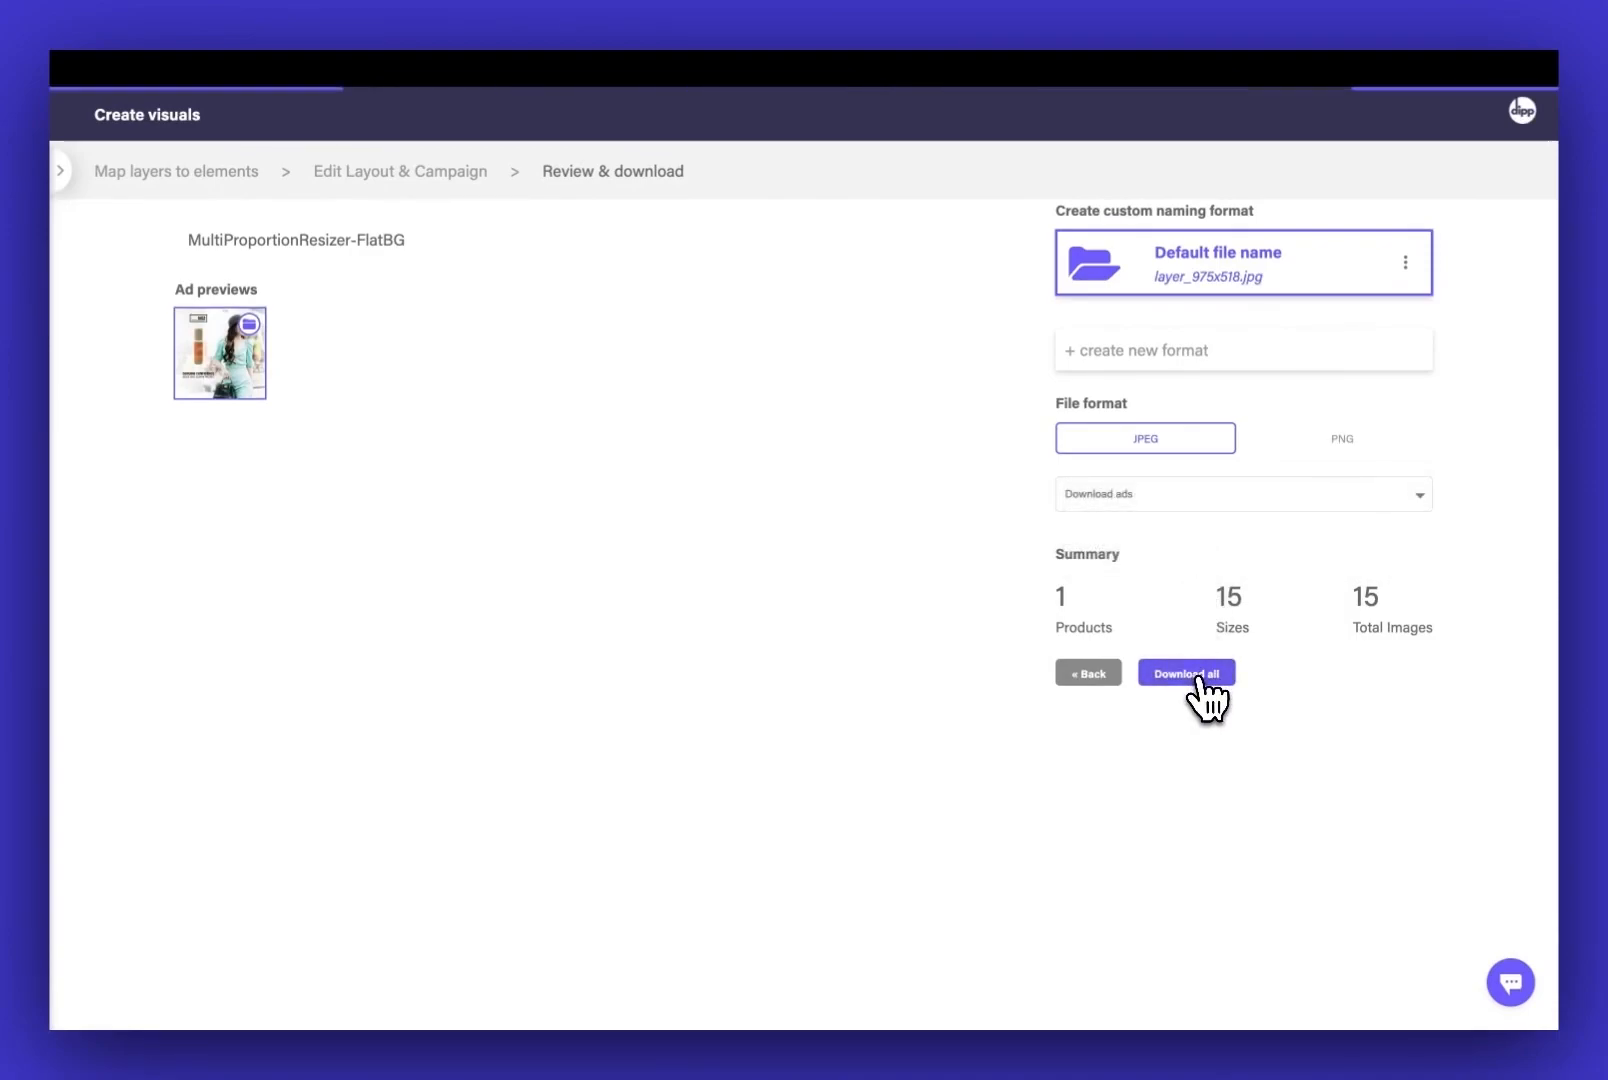